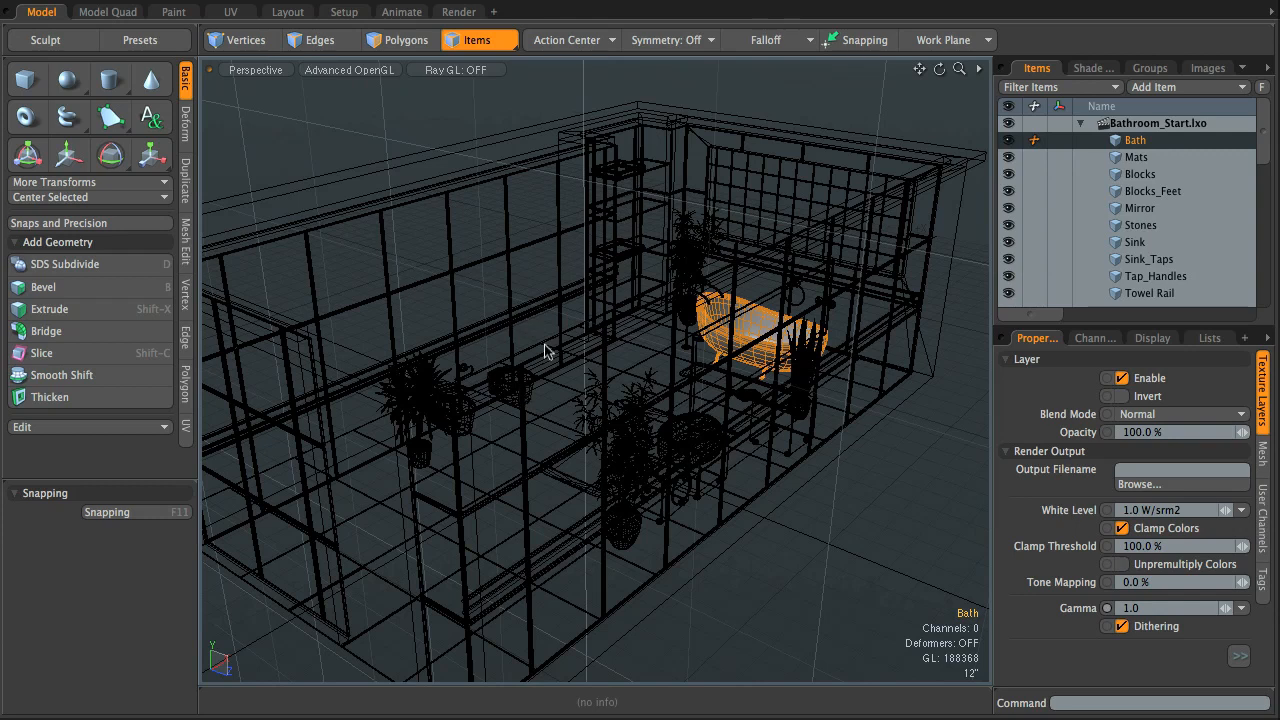
Select the Camera item at the end of the scene's item list and examine its transform properties.
{"action": "left_click_drag", "start_coordinate": [512, 402], "coordinate": [611, 361], "text": "alt"}
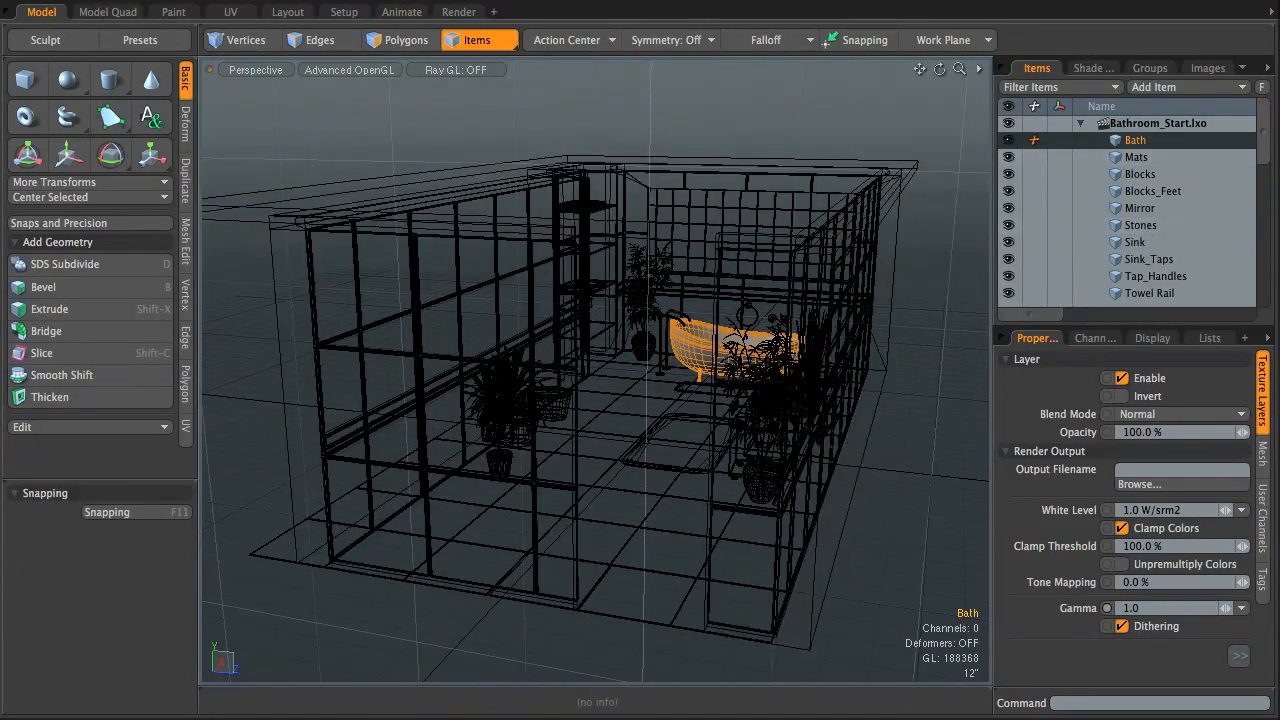
{"action": "left_click_drag", "start_coordinate": [1265, 132], "coordinate": [1259, 277]}
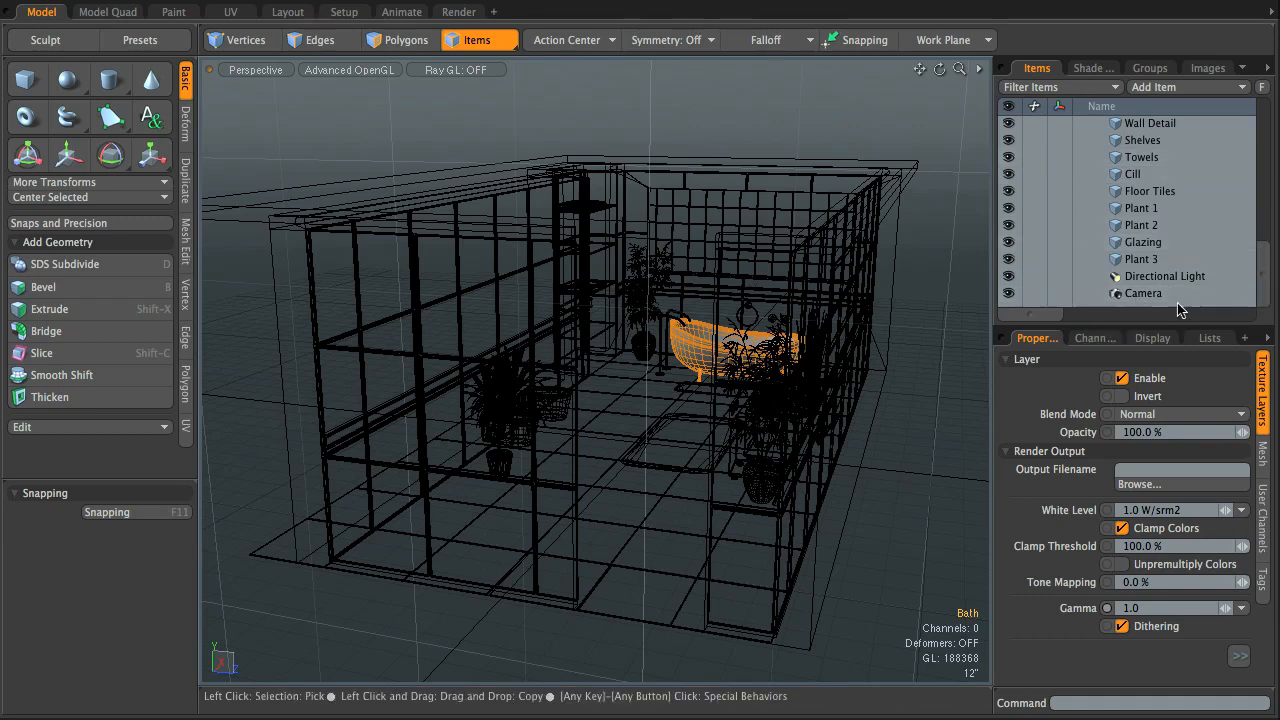
{"action": "left_click", "coordinate": [1143, 293]}
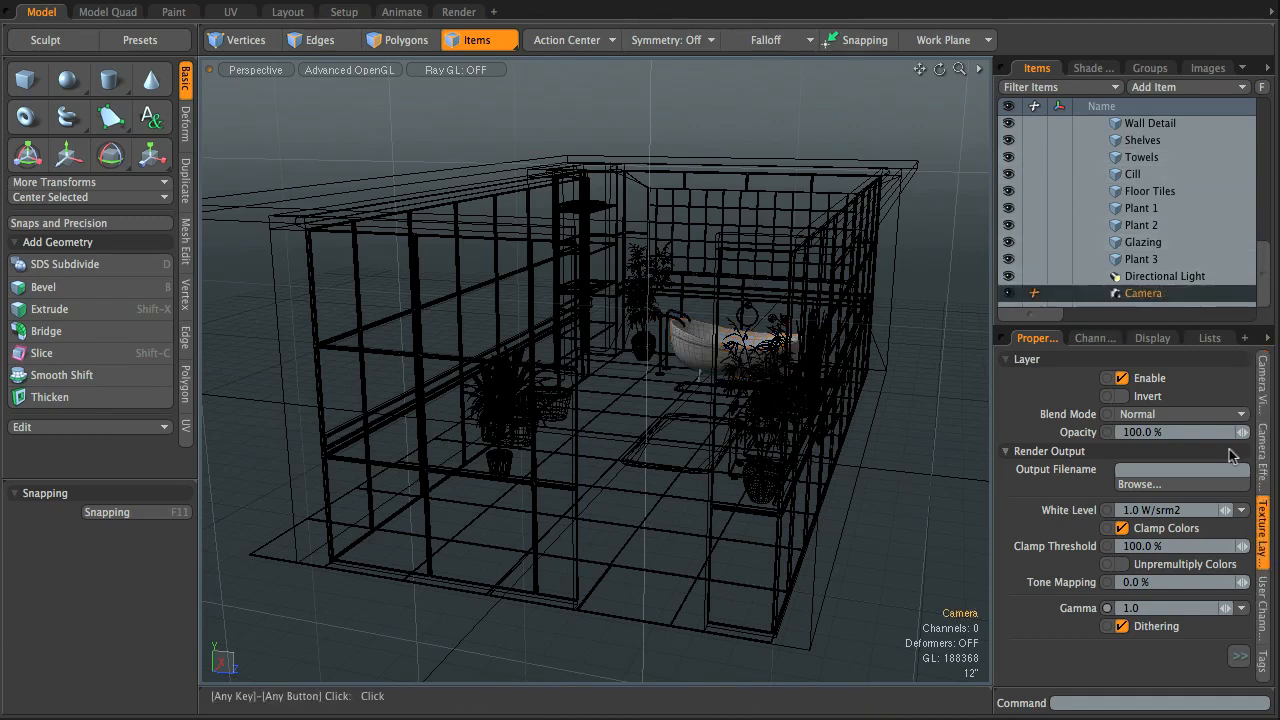
{"action": "left_click", "coordinate": [1264, 398]}
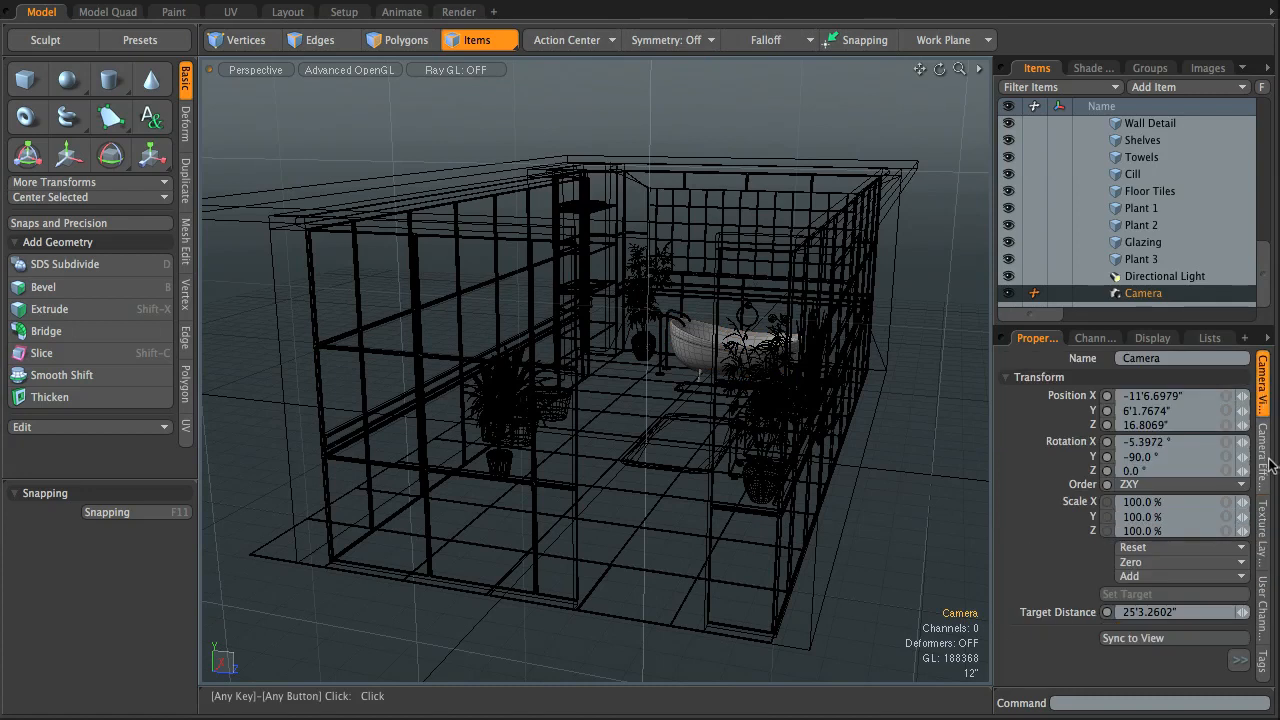
{"action": "left_click", "coordinate": [1239, 662]}
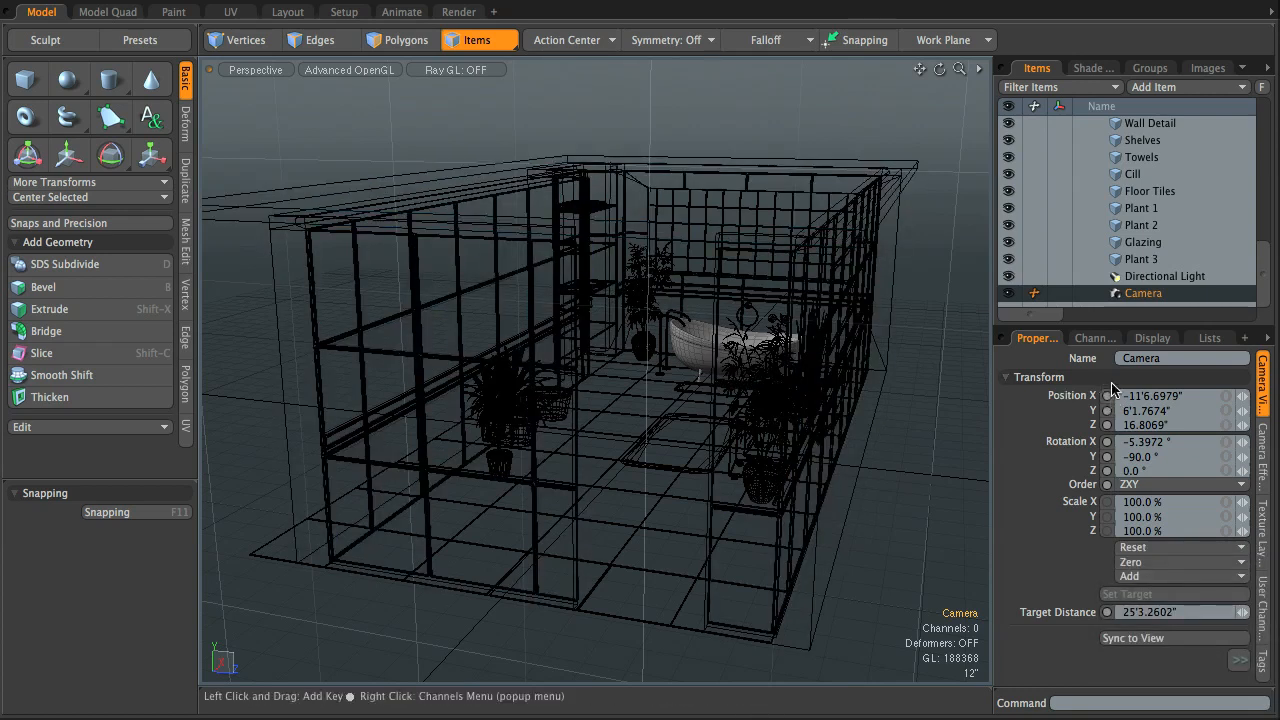
Inspect the material settings inside the Shelves group of the Shader Tree and collapse the group again.
{"action": "left_click", "coordinate": [1092, 68]}
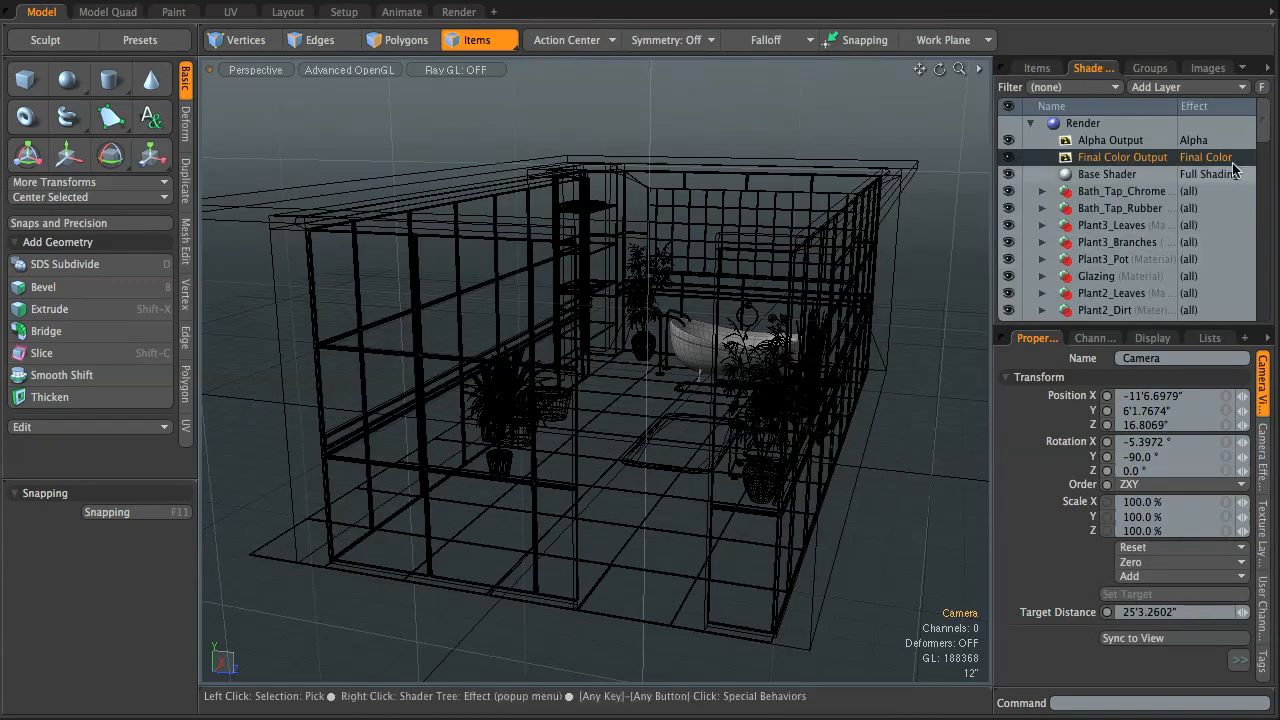
{"action": "left_click_drag", "start_coordinate": [1262, 132], "coordinate": [1262, 203]}
{"action": "left_click", "coordinate": [1042, 174]}
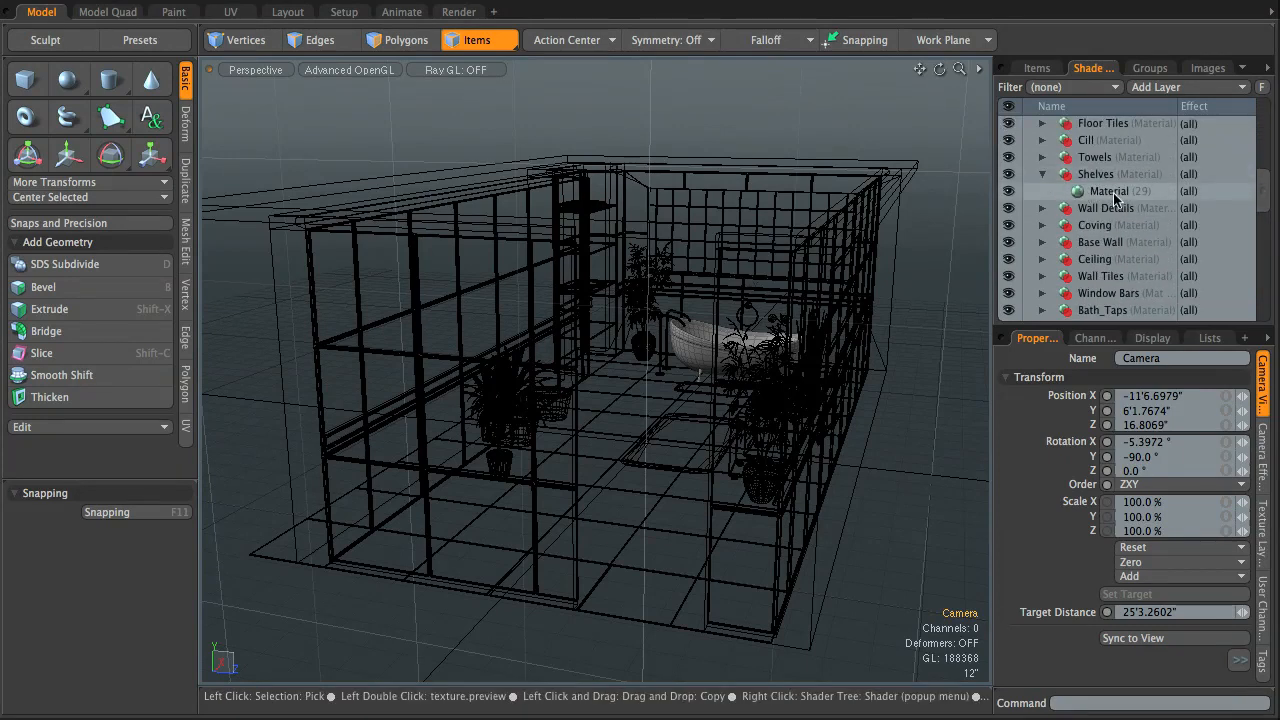
{"action": "left_click", "coordinate": [1112, 193]}
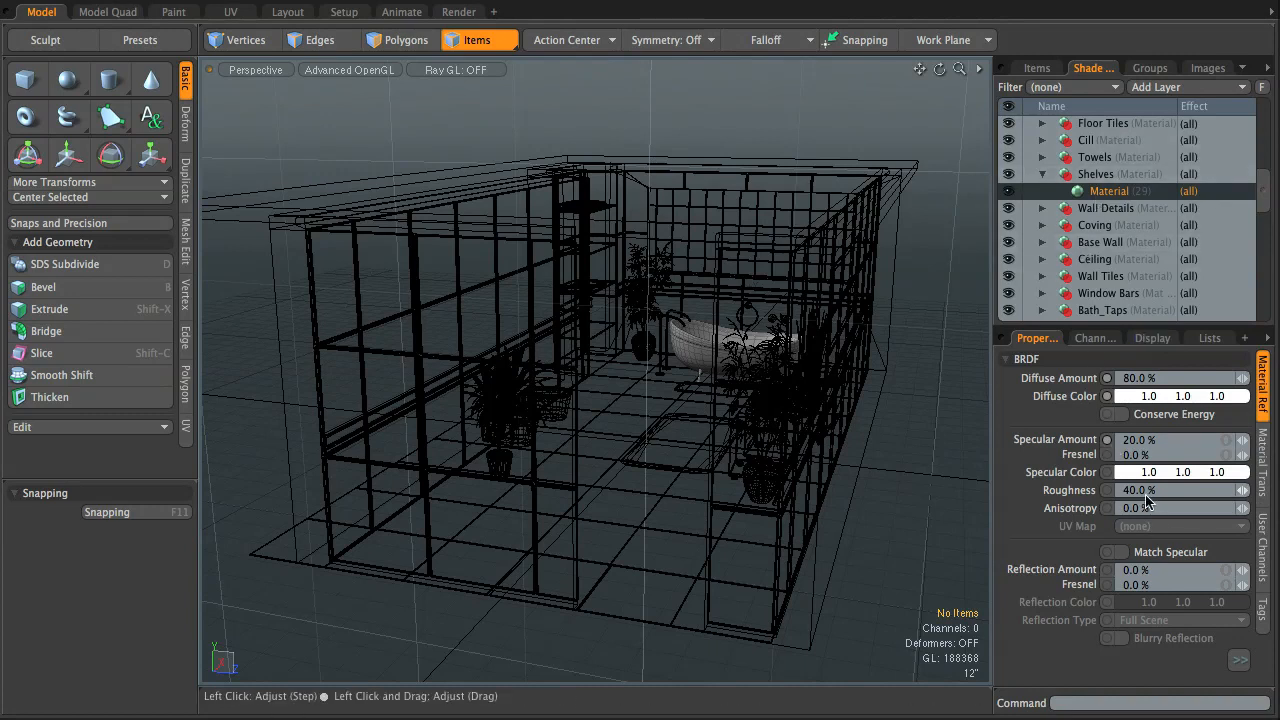
{"action": "left_click", "coordinate": [1042, 174]}
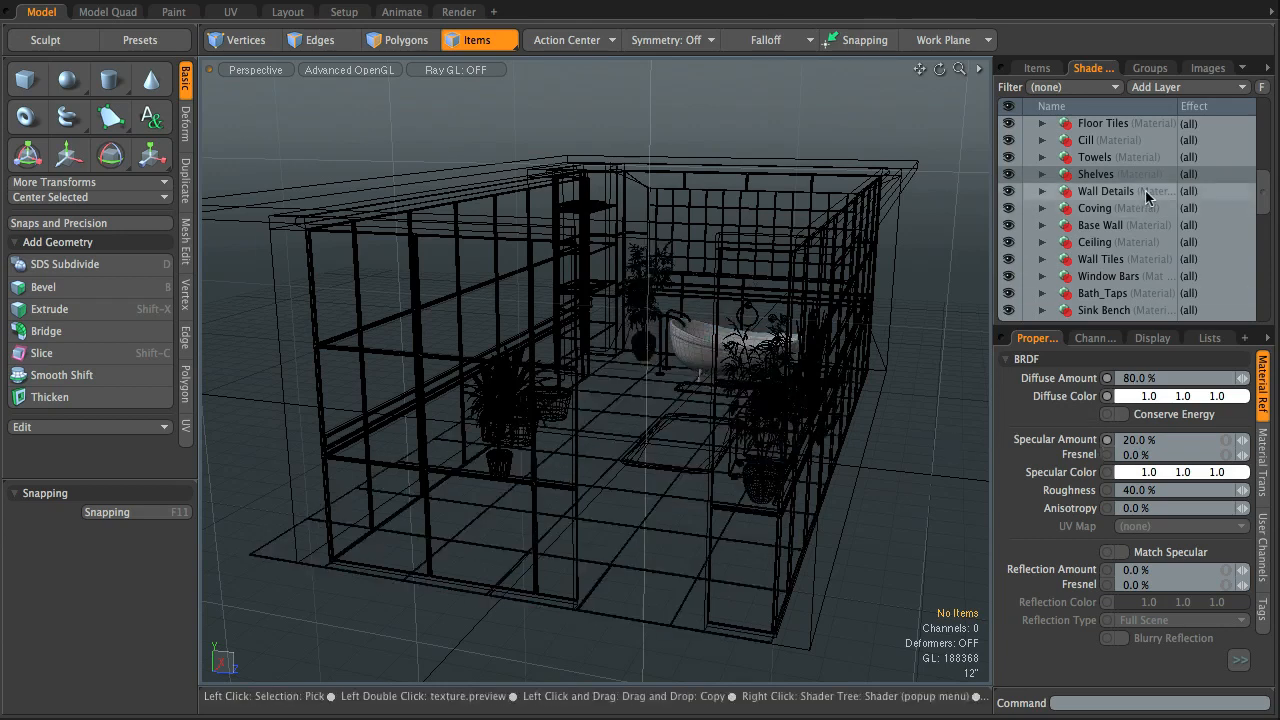
Inspect the Environment Material's settings in the Shader Tree, and collapse the Environment group again.
{"action": "scroll", "coordinate": [1145, 194], "scroll_direction": "down", "scroll_amount": 5}
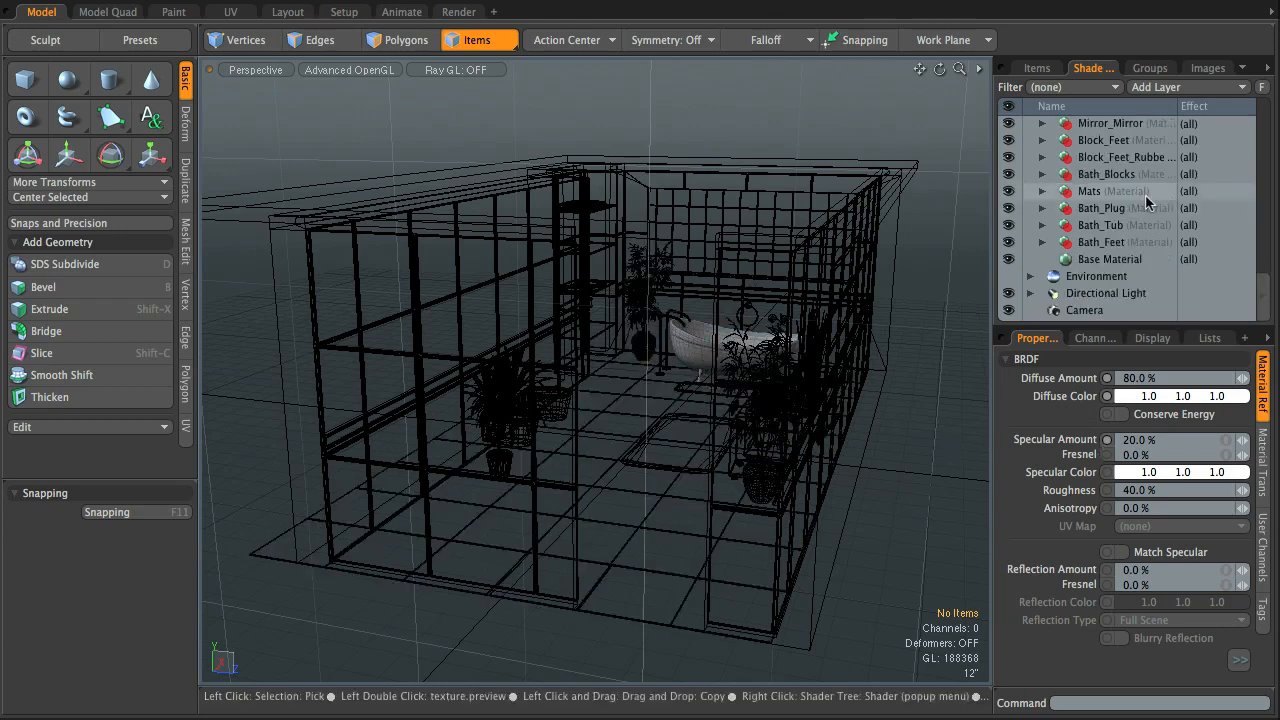
{"action": "left_click", "coordinate": [1030, 277]}
{"action": "left_click", "coordinate": [1090, 293]}
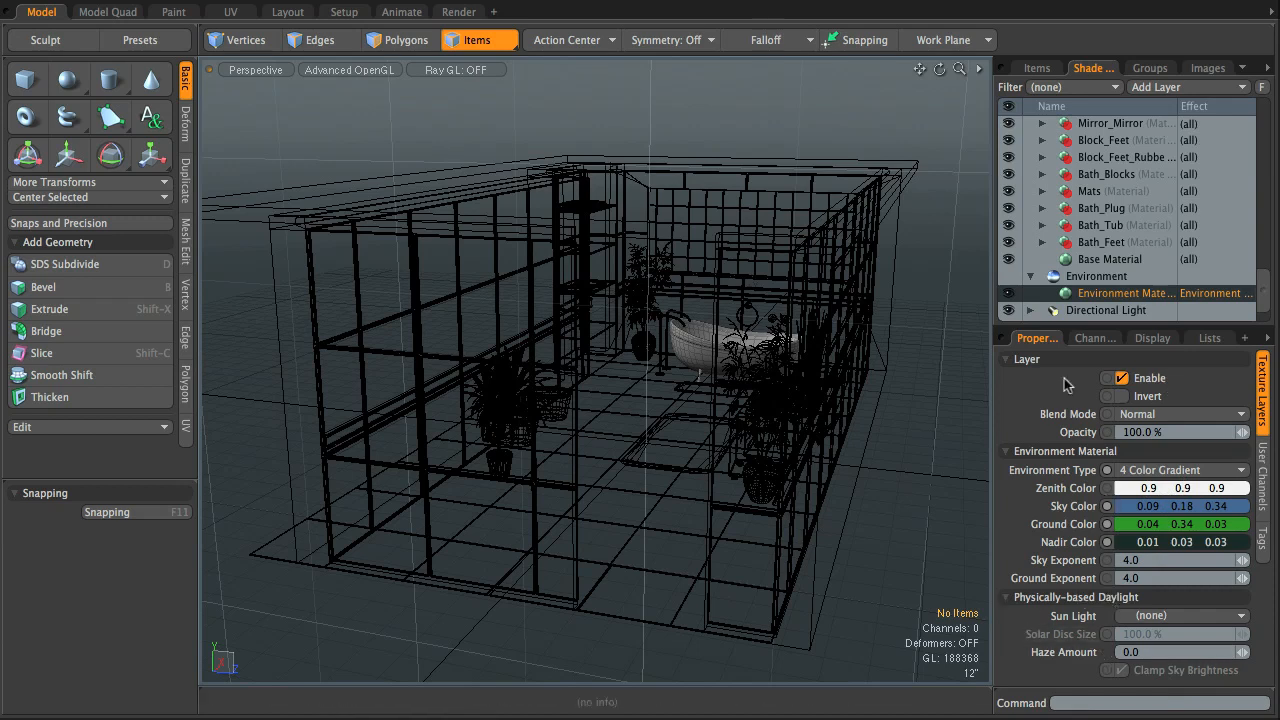
{"action": "left_click", "coordinate": [1031, 276]}
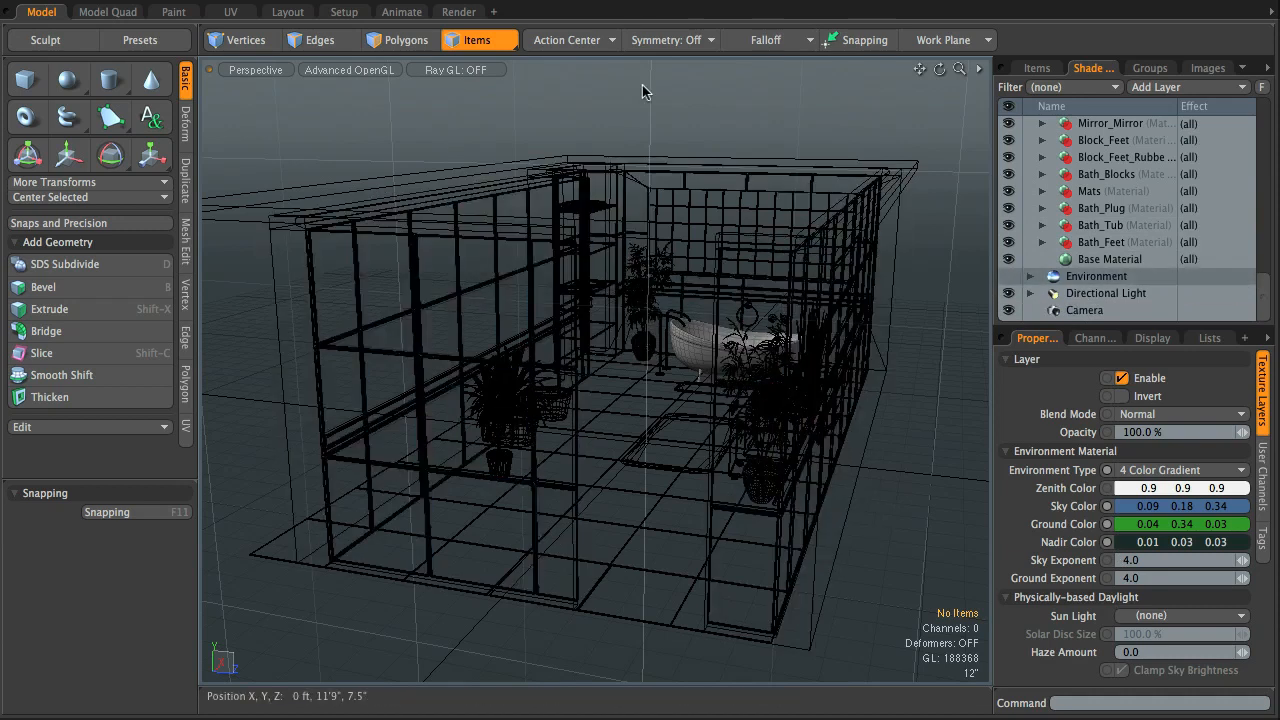
Switch to the Render layout with the bath selected and enlarge the Shader Tree area to show its full layer list.
{"action": "left_click", "coordinate": [461, 12]}
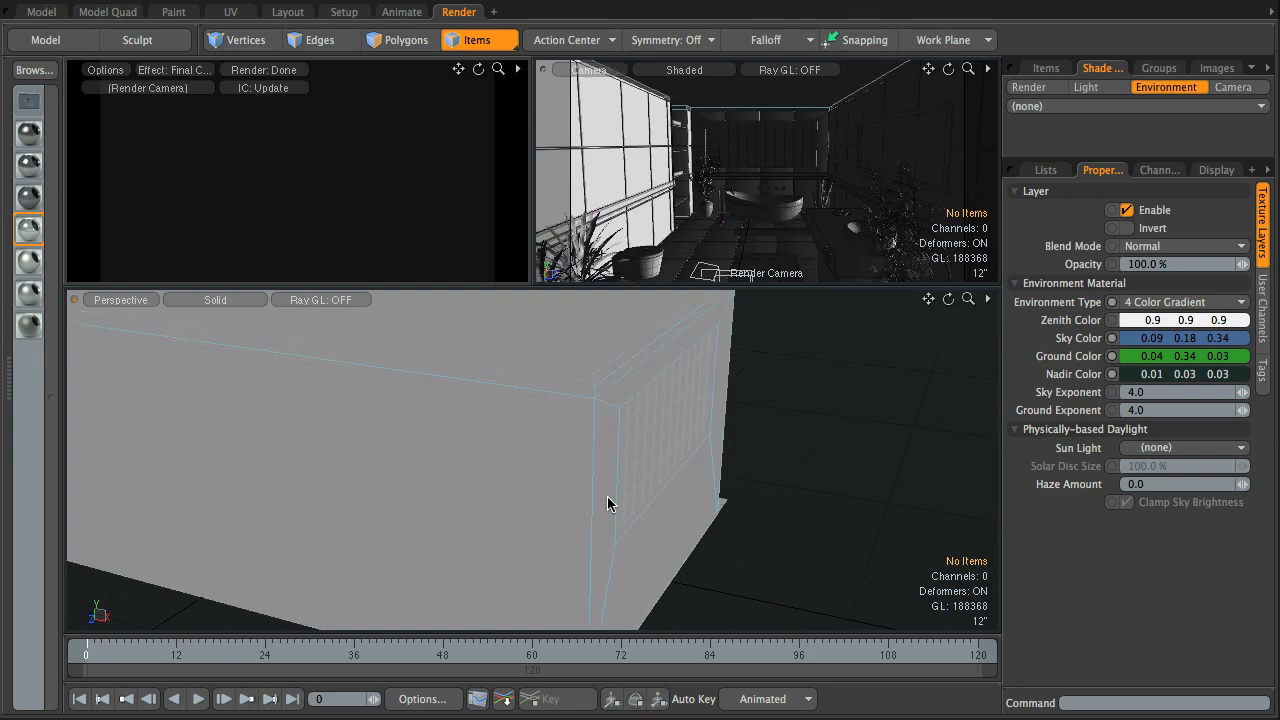
{"action": "left_click_drag", "start_coordinate": [617, 503], "coordinate": [672, 461], "text": "alt"}
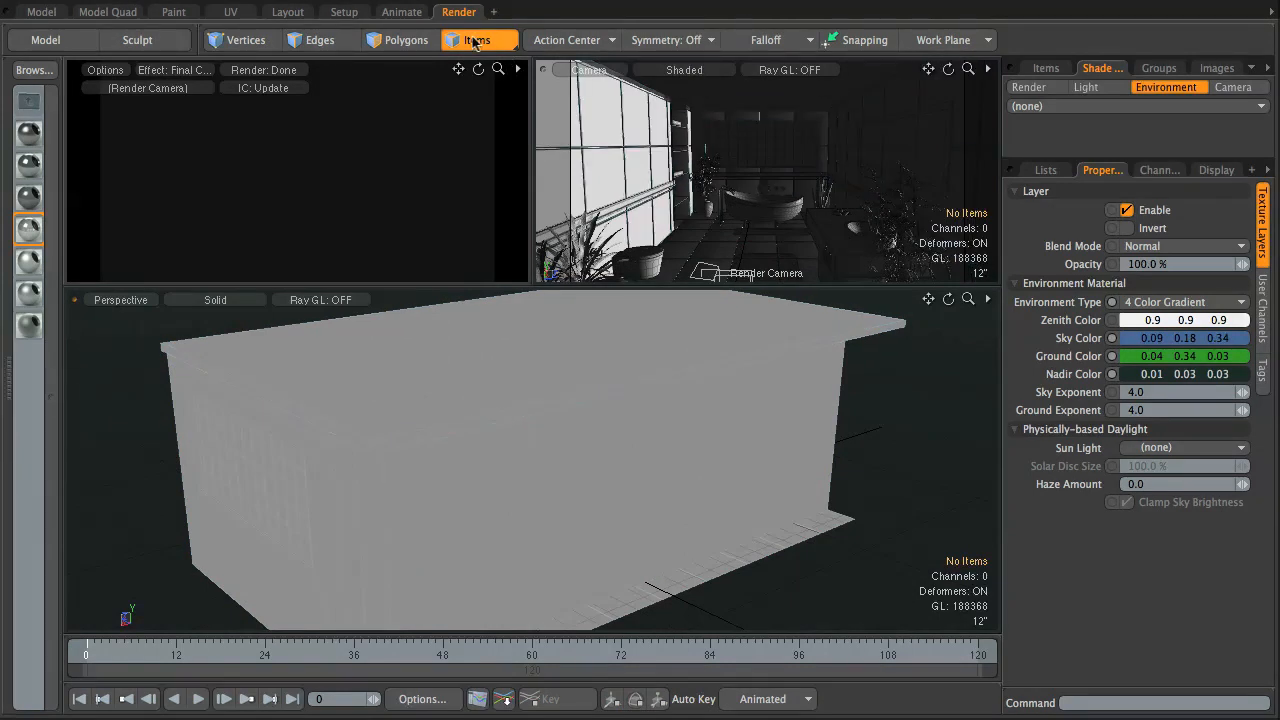
{"action": "left_click", "coordinate": [769, 222]}
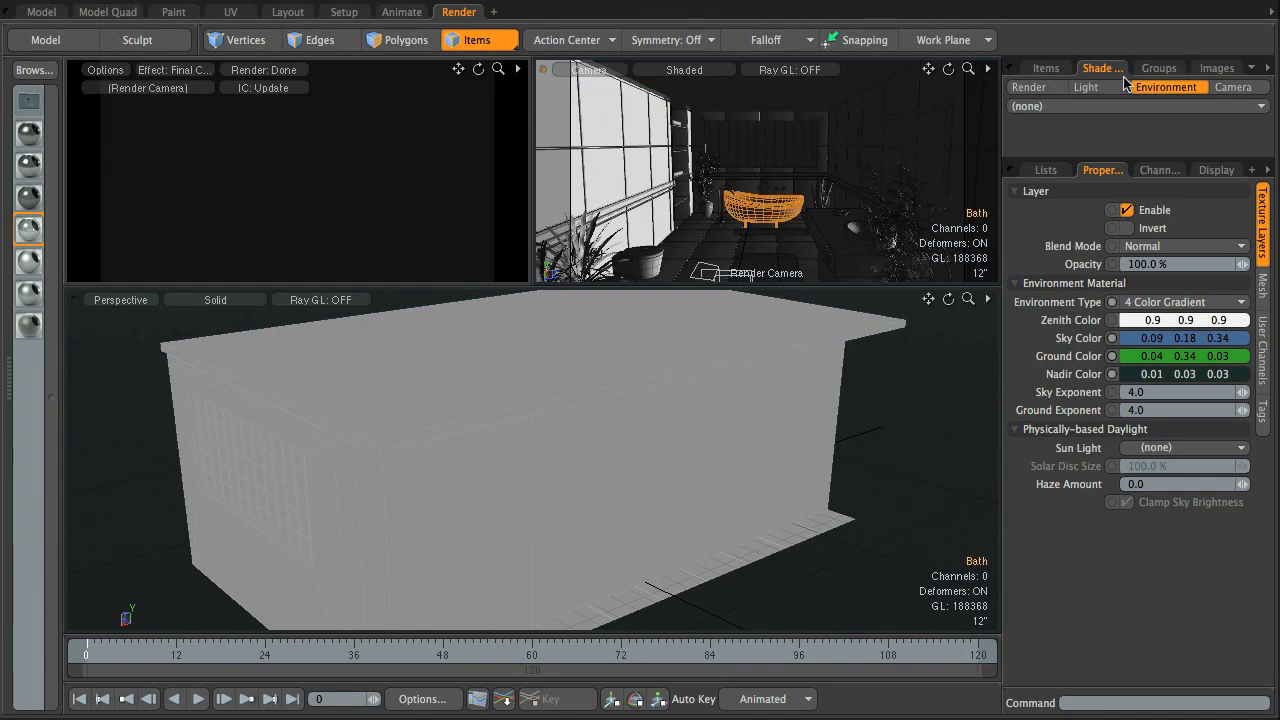
{"action": "left_click_drag", "start_coordinate": [1113, 161], "coordinate": [1113, 319]}
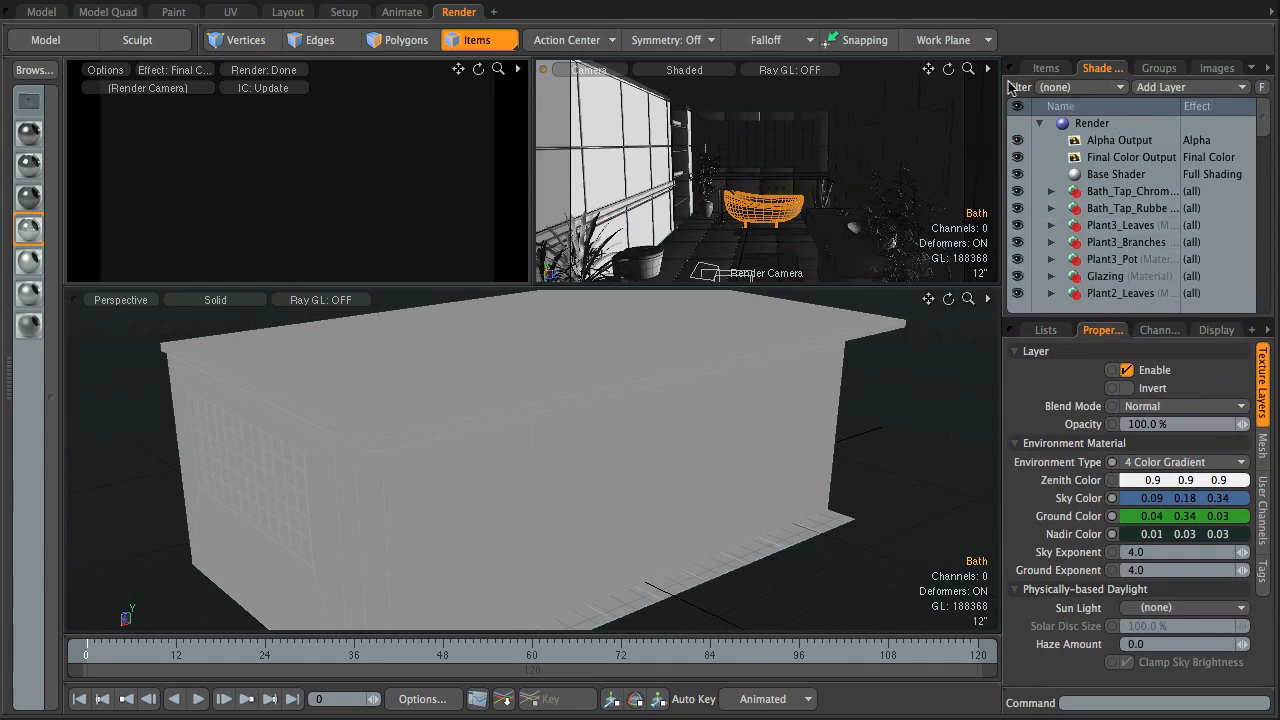
Filter the Shader Tree on selection, and try it on the toilets and the bath, leaving the bath selected.
{"action": "left_click", "coordinate": [1078, 87]}
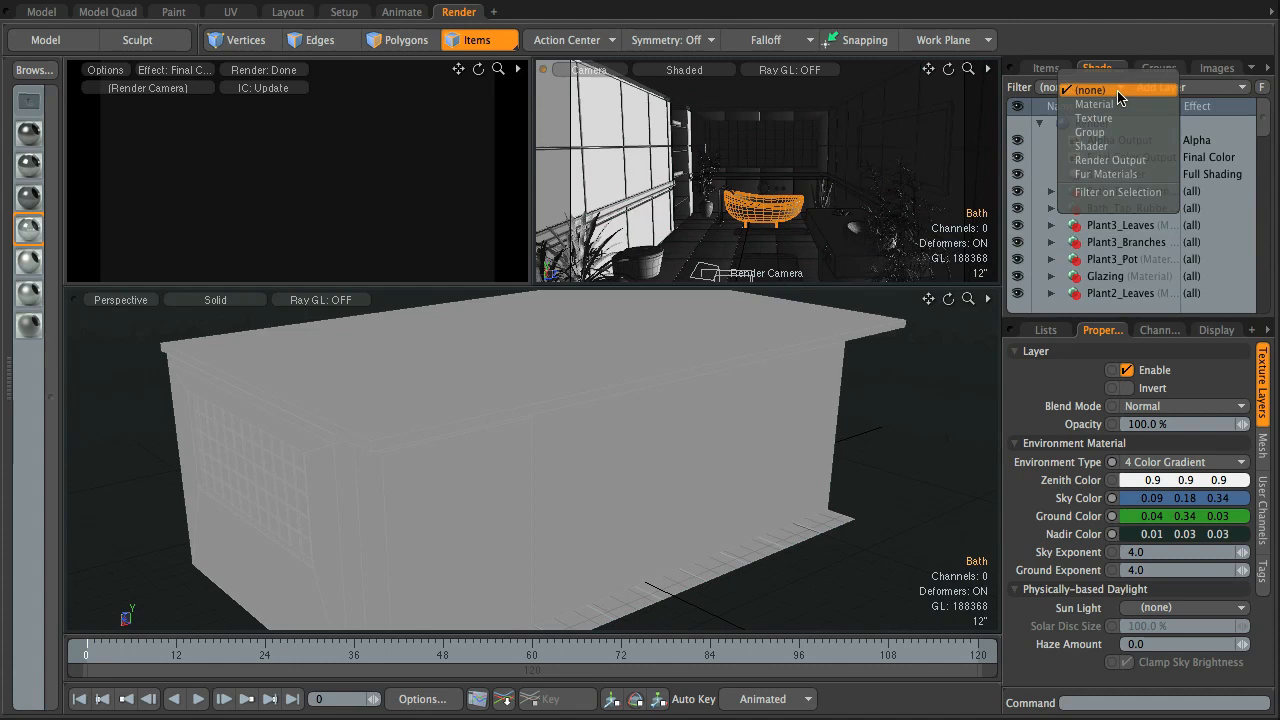
{"action": "left_click", "coordinate": [1103, 193]}
{"action": "left_click", "coordinate": [650, 265]}
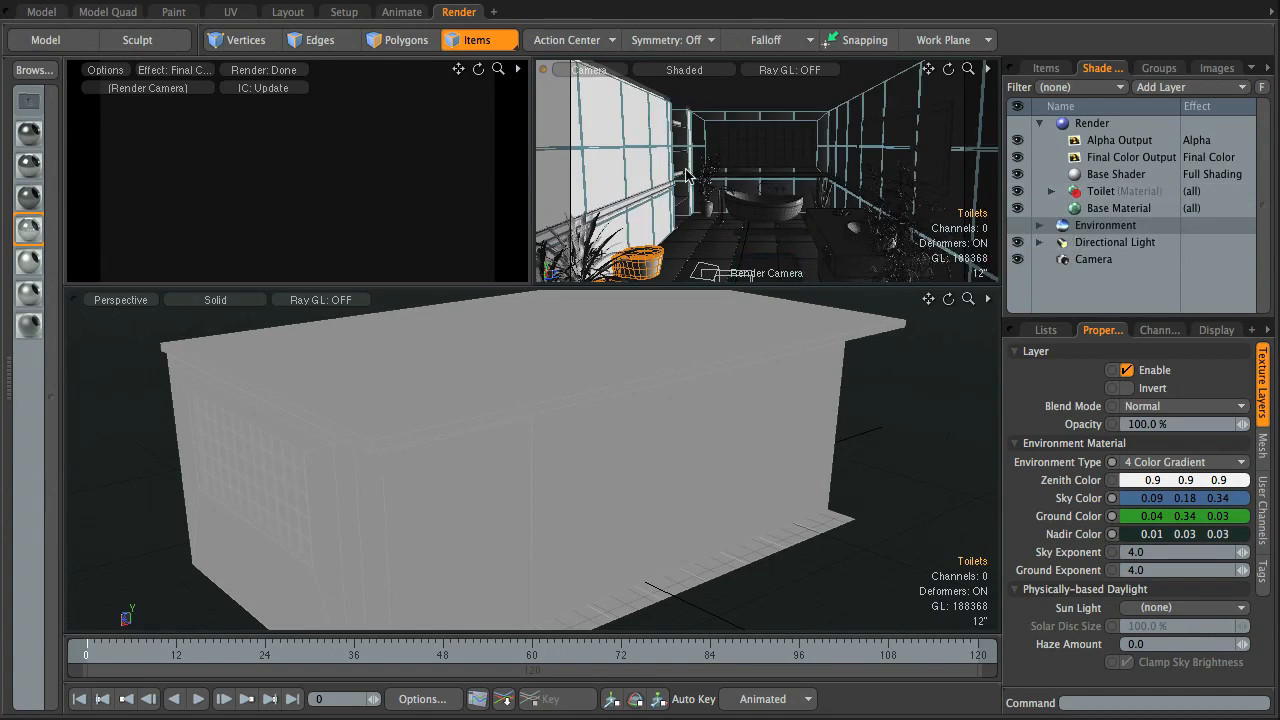
{"action": "left_click", "coordinate": [768, 224]}
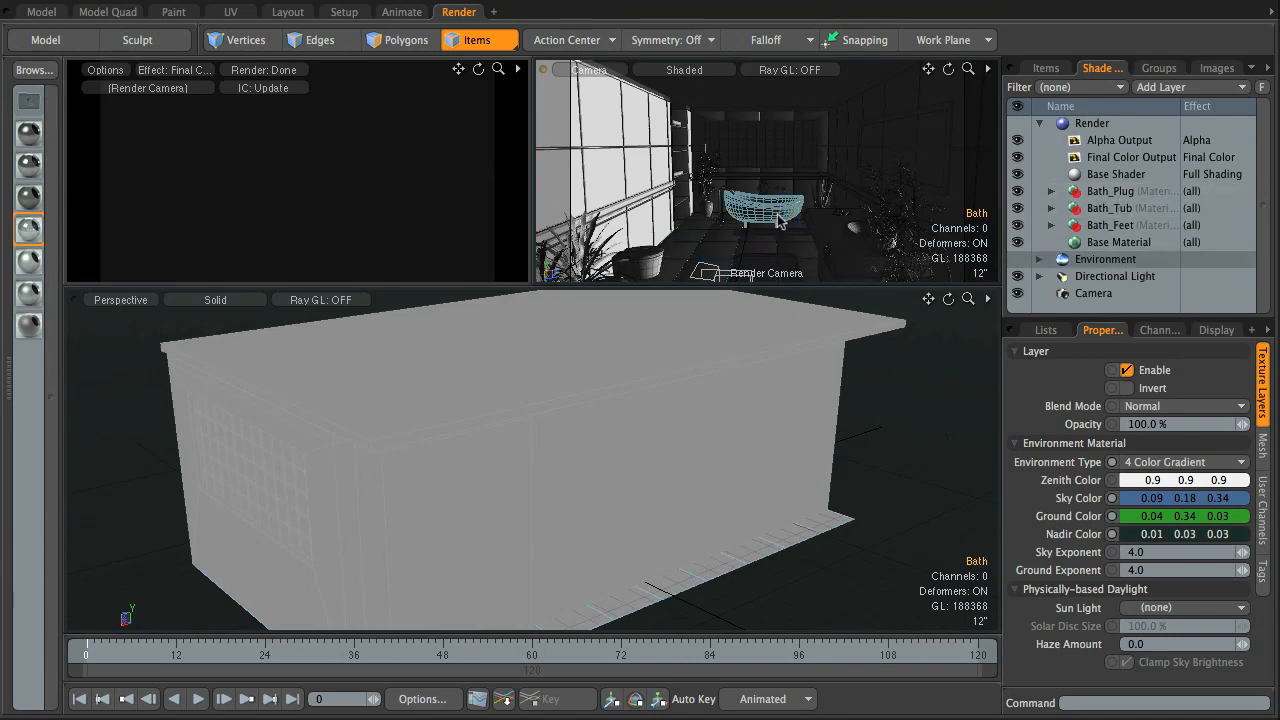
{"action": "left_click", "coordinate": [731, 239]}
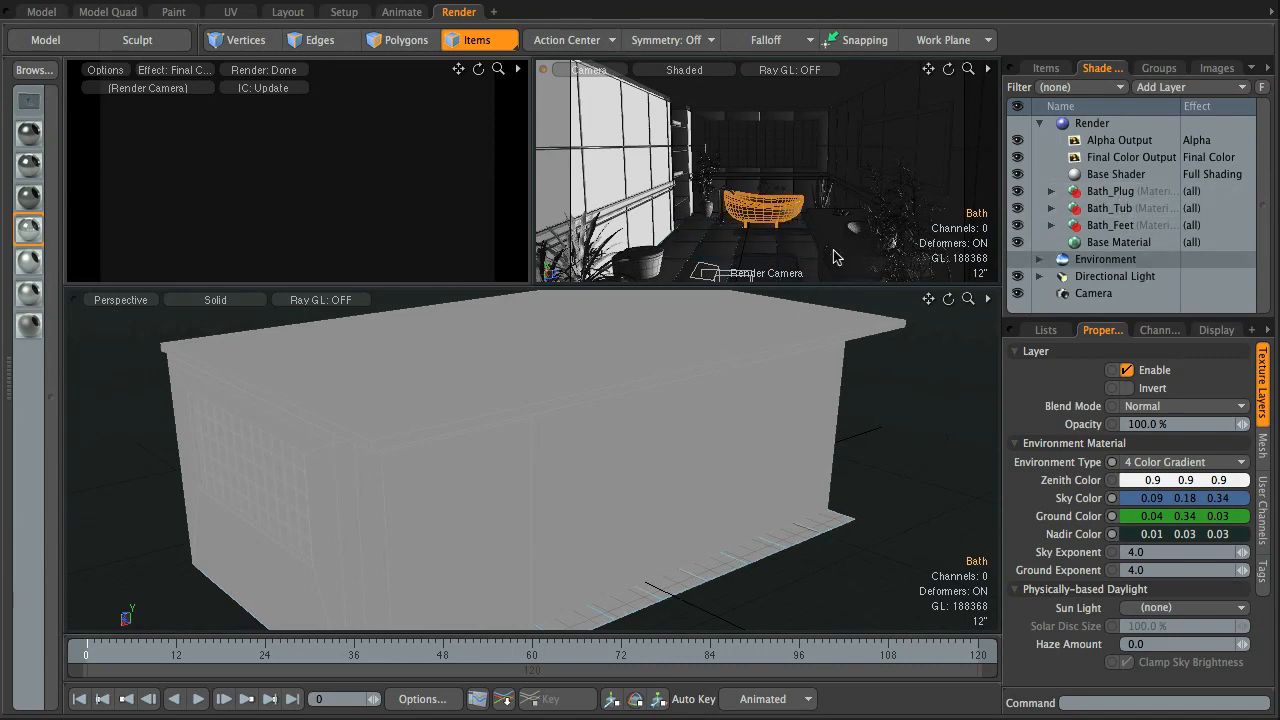
{"action": "left_click", "coordinate": [1087, 87]}
Set the perspective view to Wireframe shading and frame the whole bathroom with the bath at the far end.
{"action": "left_click", "coordinate": [237, 302]}
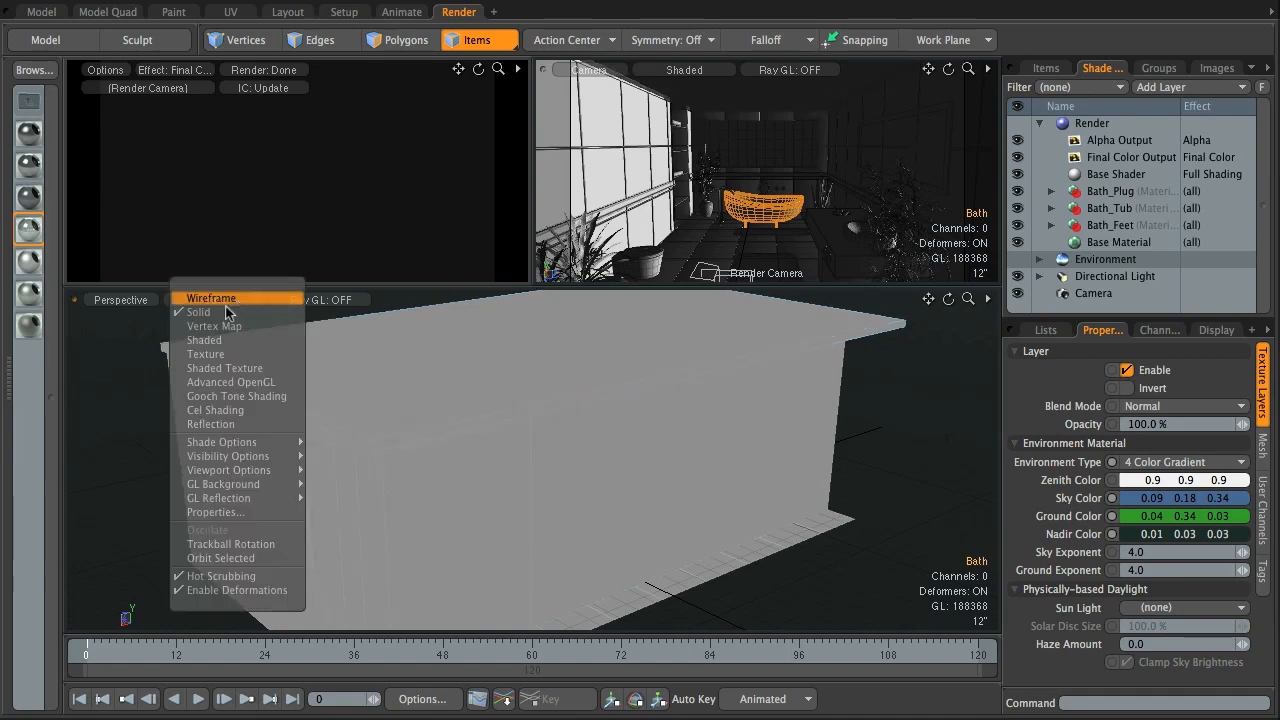
{"action": "left_click", "coordinate": [232, 300]}
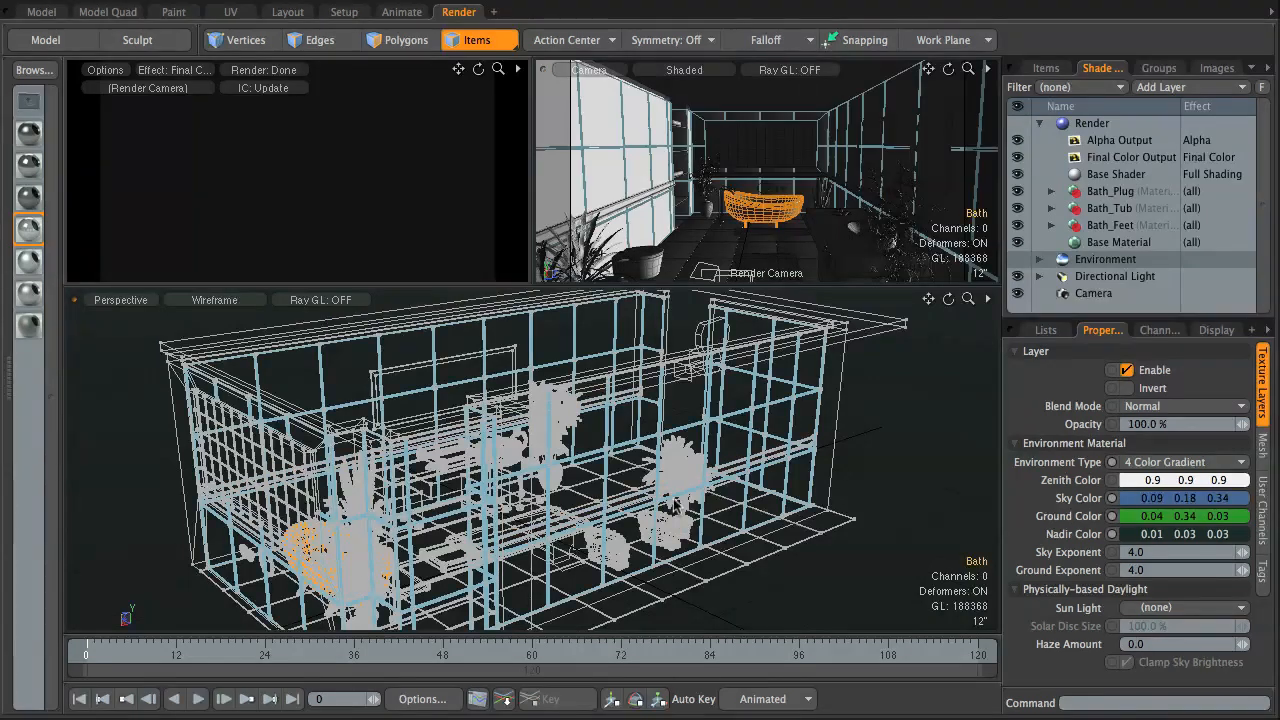
{"action": "left_click_drag", "start_coordinate": [643, 490], "coordinate": [776, 464], "text": "alt"}
{"action": "left_click_drag", "start_coordinate": [683, 465], "coordinate": [857, 545], "text": "alt"}
{"action": "left_click", "coordinate": [857, 545]}
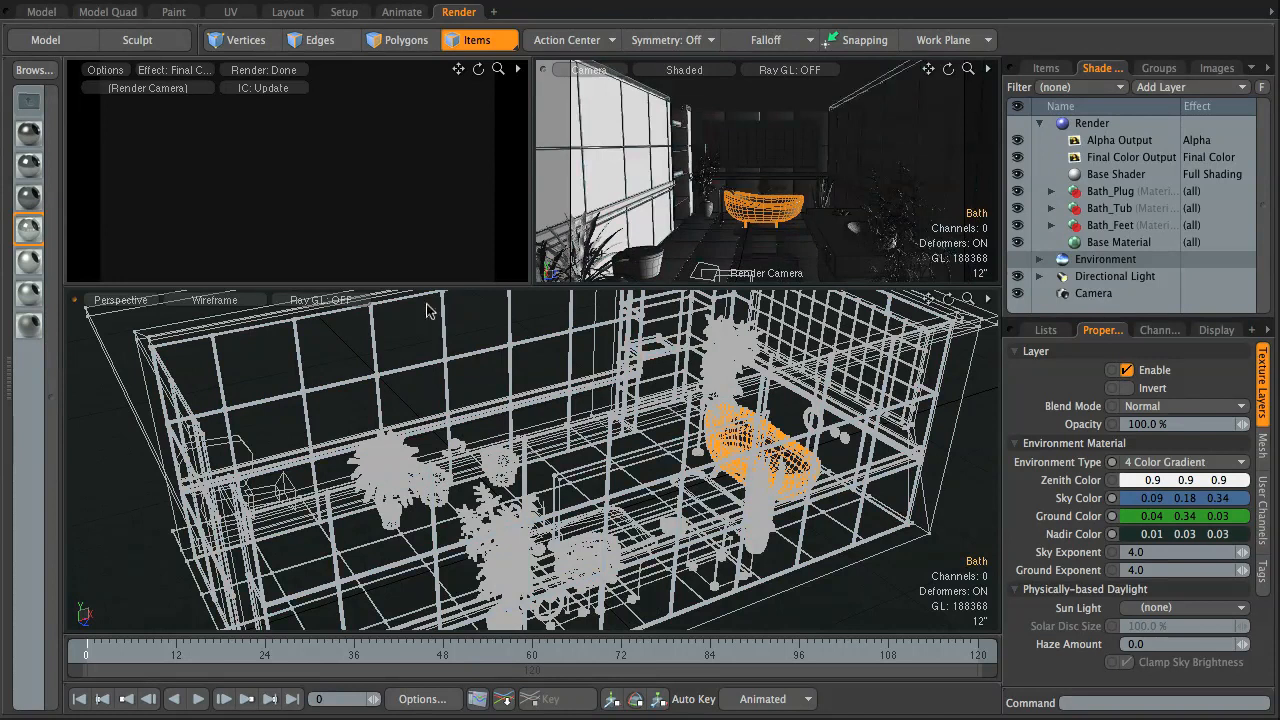
{"action": "key", "text": "o"}
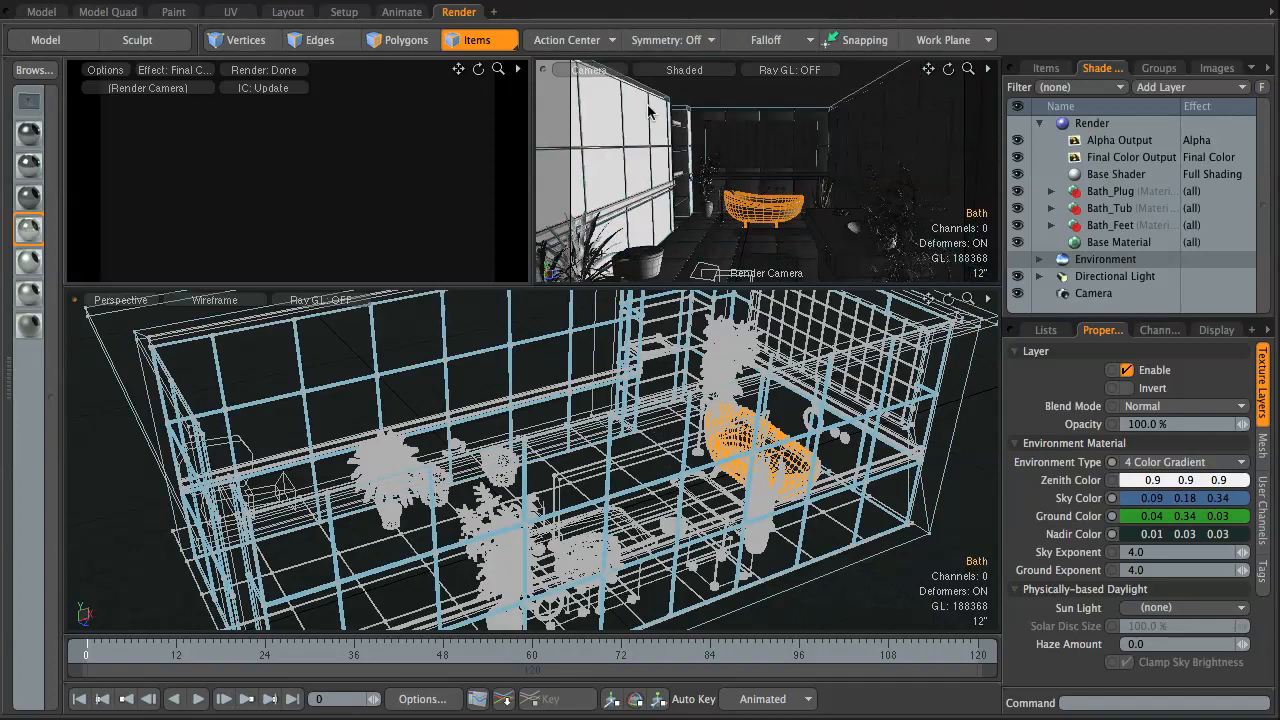
{"action": "key", "text": "o"}
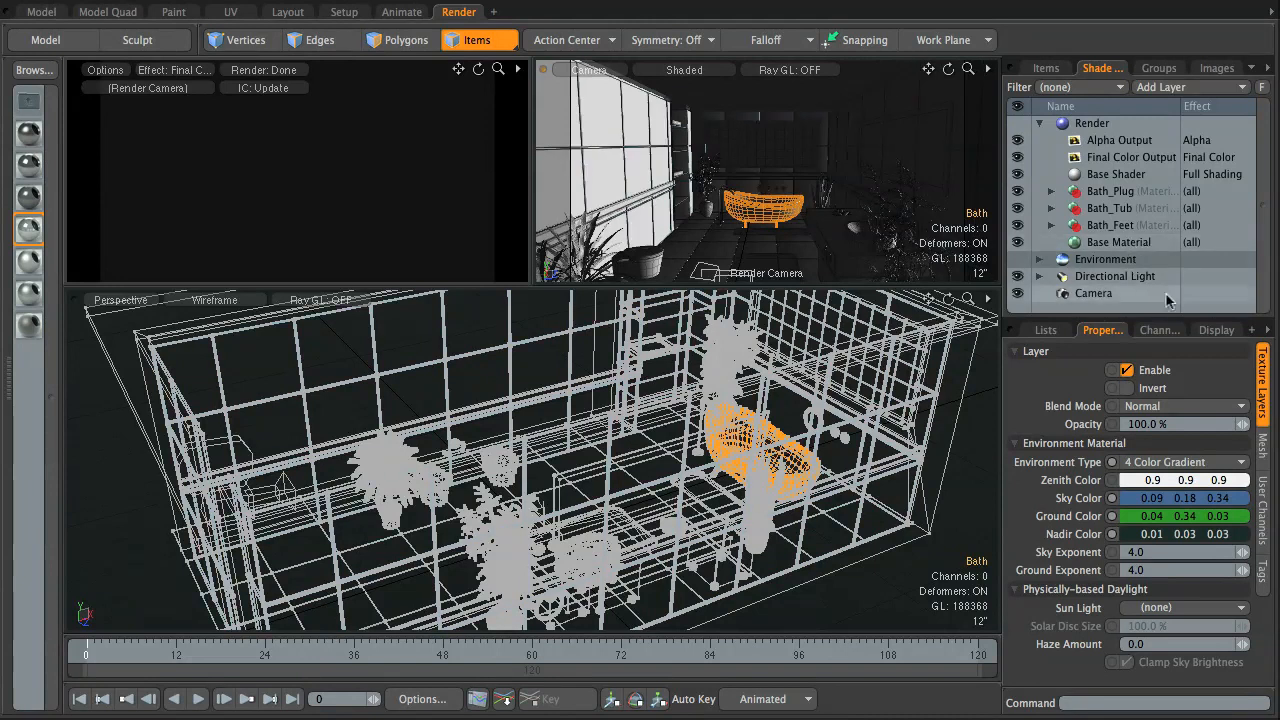
Set the Directional Light's Radiant Exitance to 3.2 W/srm2.
{"action": "left_click", "coordinate": [1116, 277]}
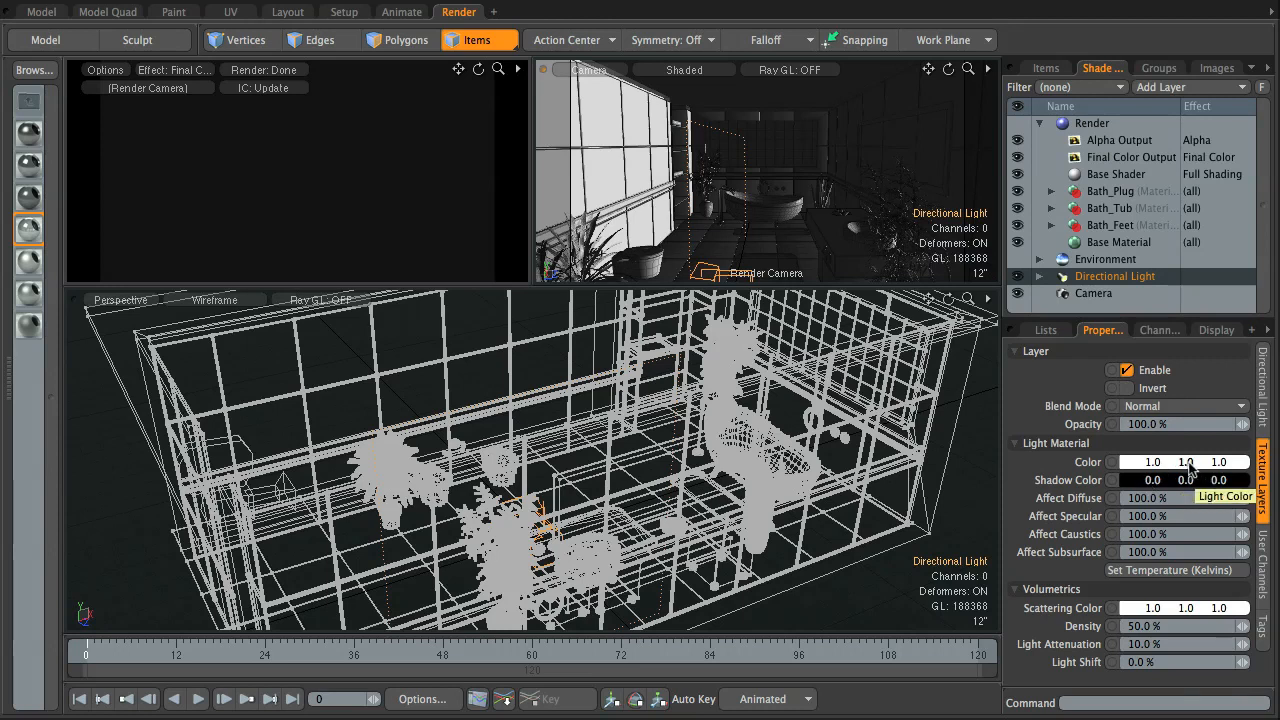
{"action": "left_click", "coordinate": [1266, 385]}
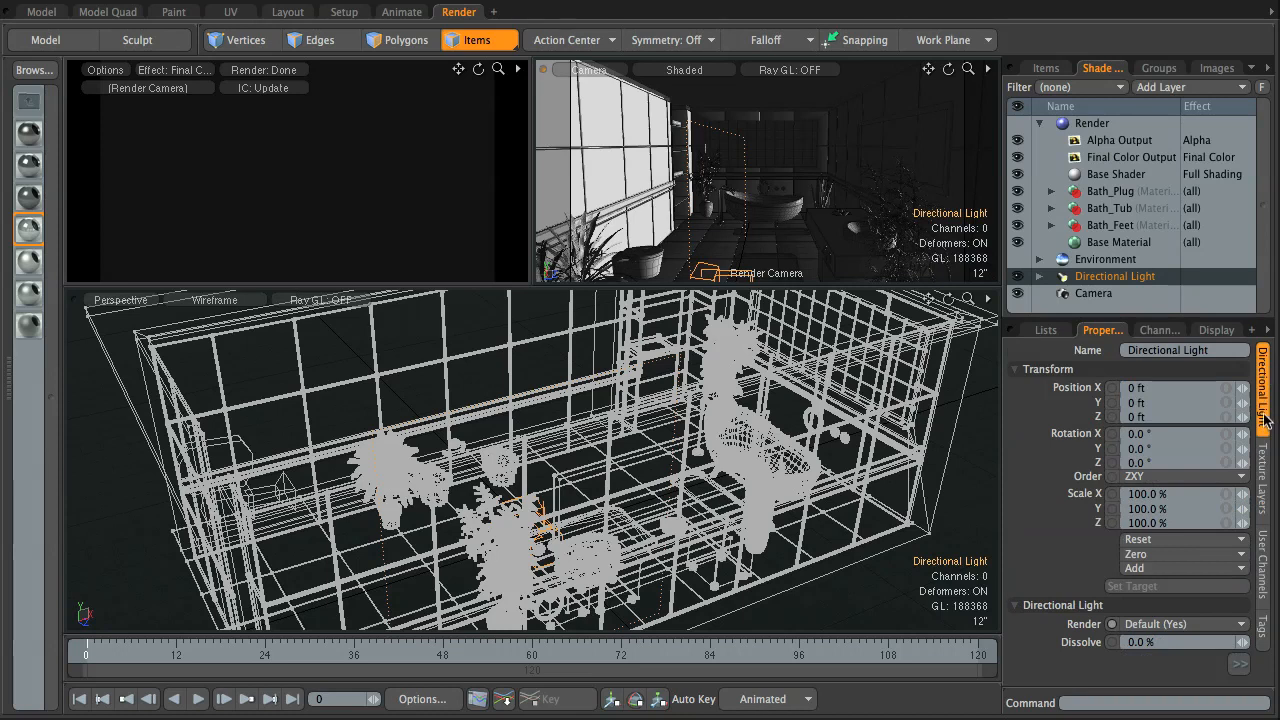
{"action": "left_click", "coordinate": [1242, 665]}
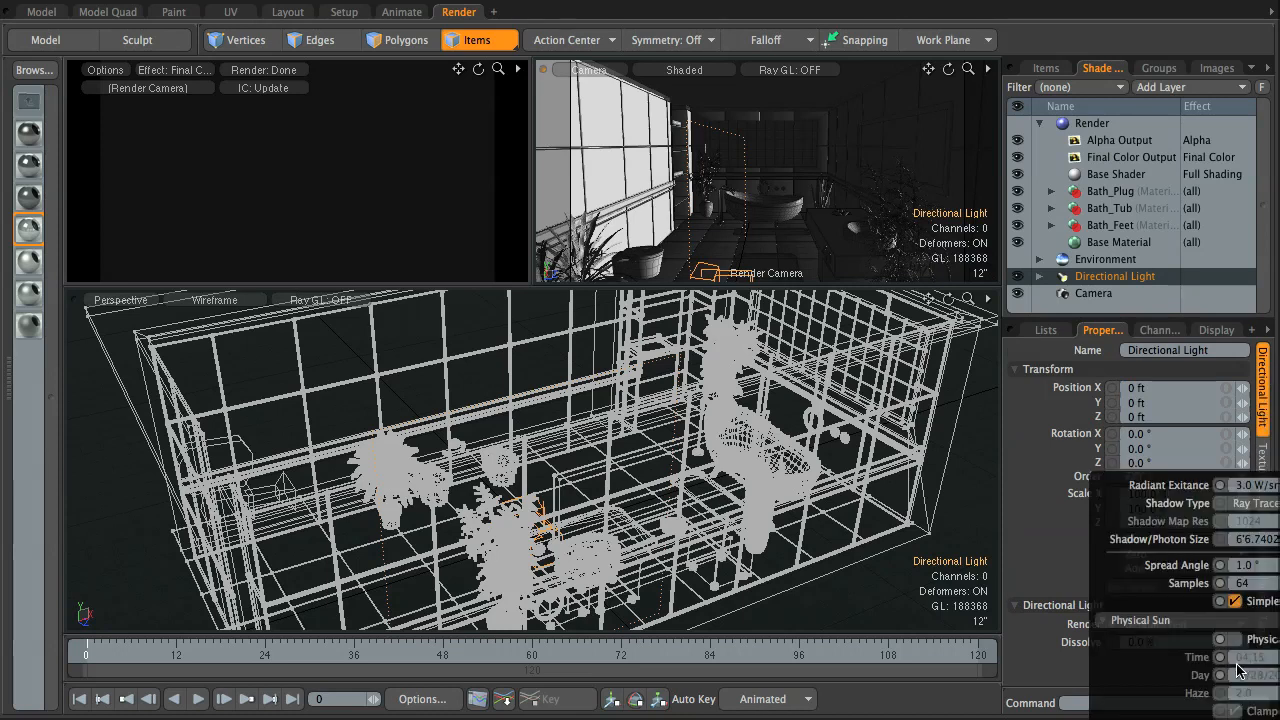
{"action": "left_click", "coordinate": [1242, 666]}
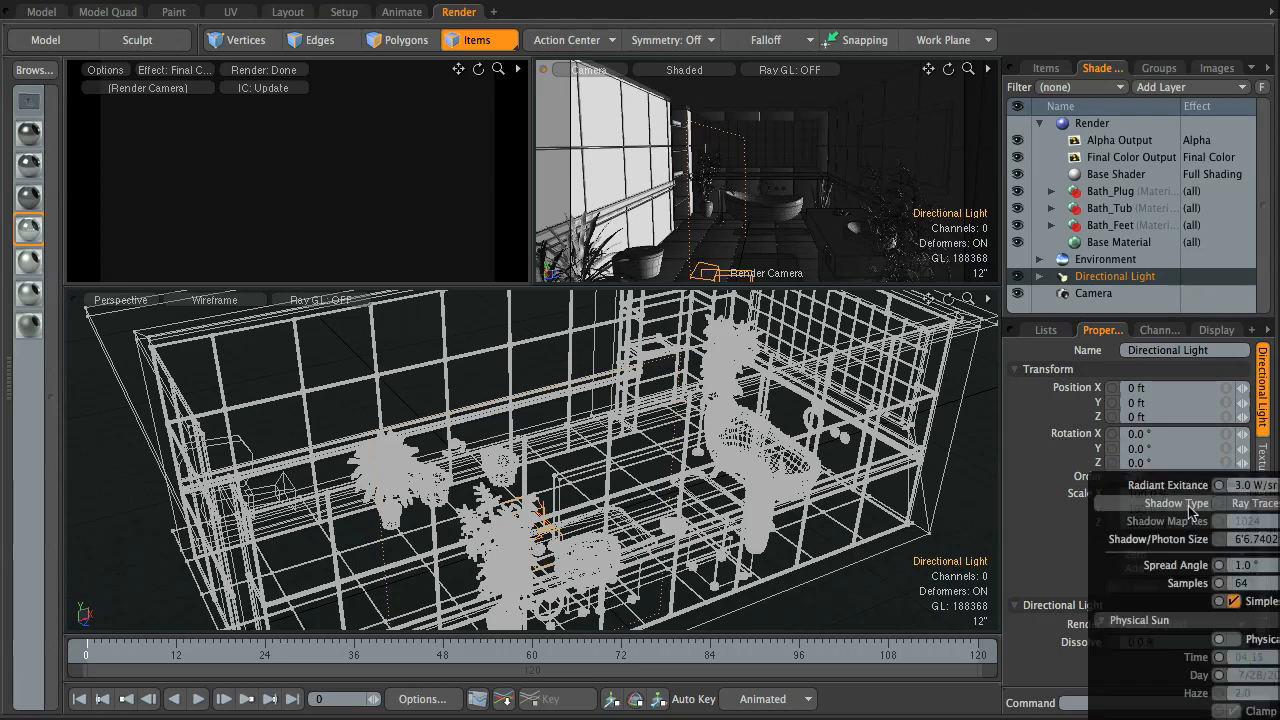
{"action": "left_click", "coordinate": [1240, 668]}
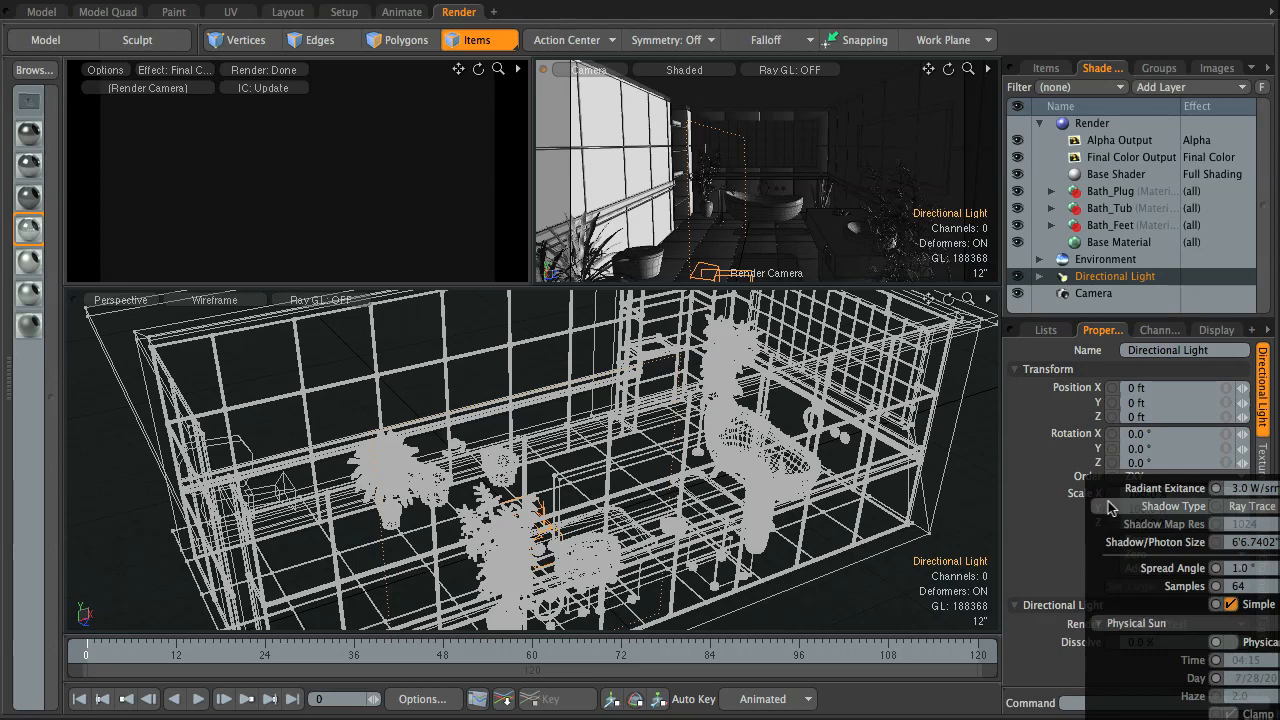
{"action": "left_click", "coordinate": [1257, 492]}
{"action": "type", "text": "3.2"}
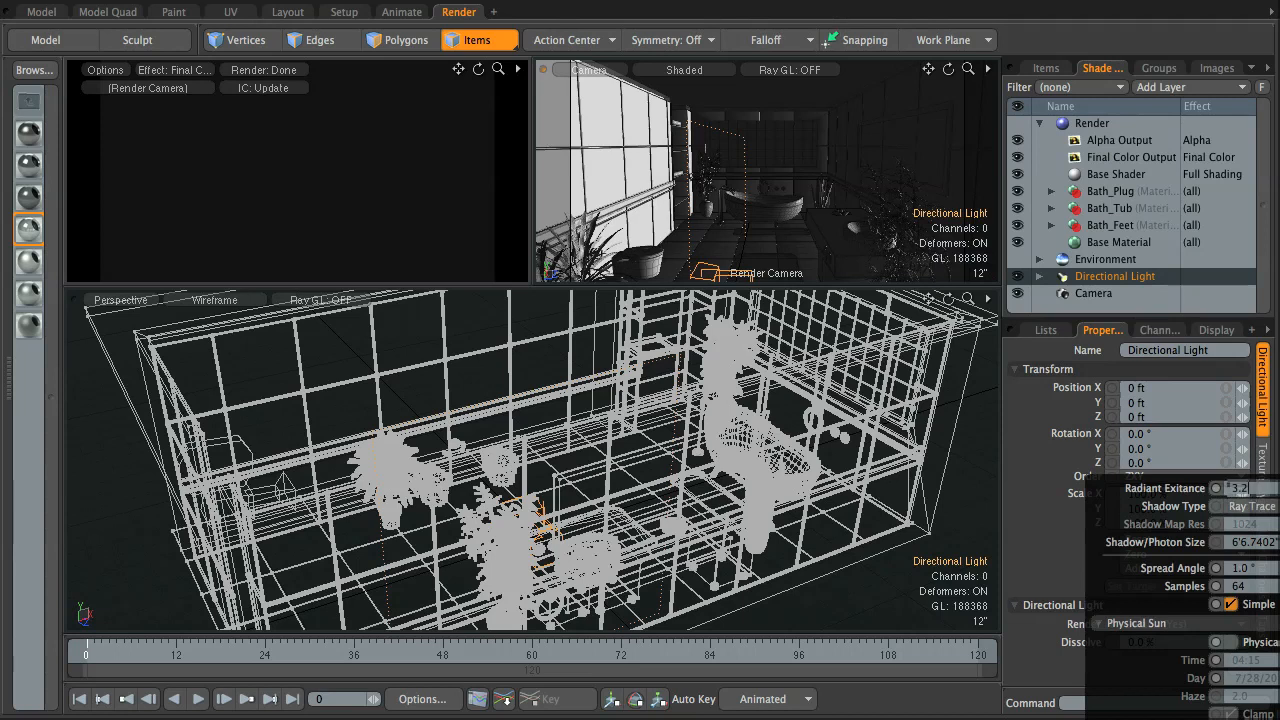
{"action": "key", "text": "Return"}
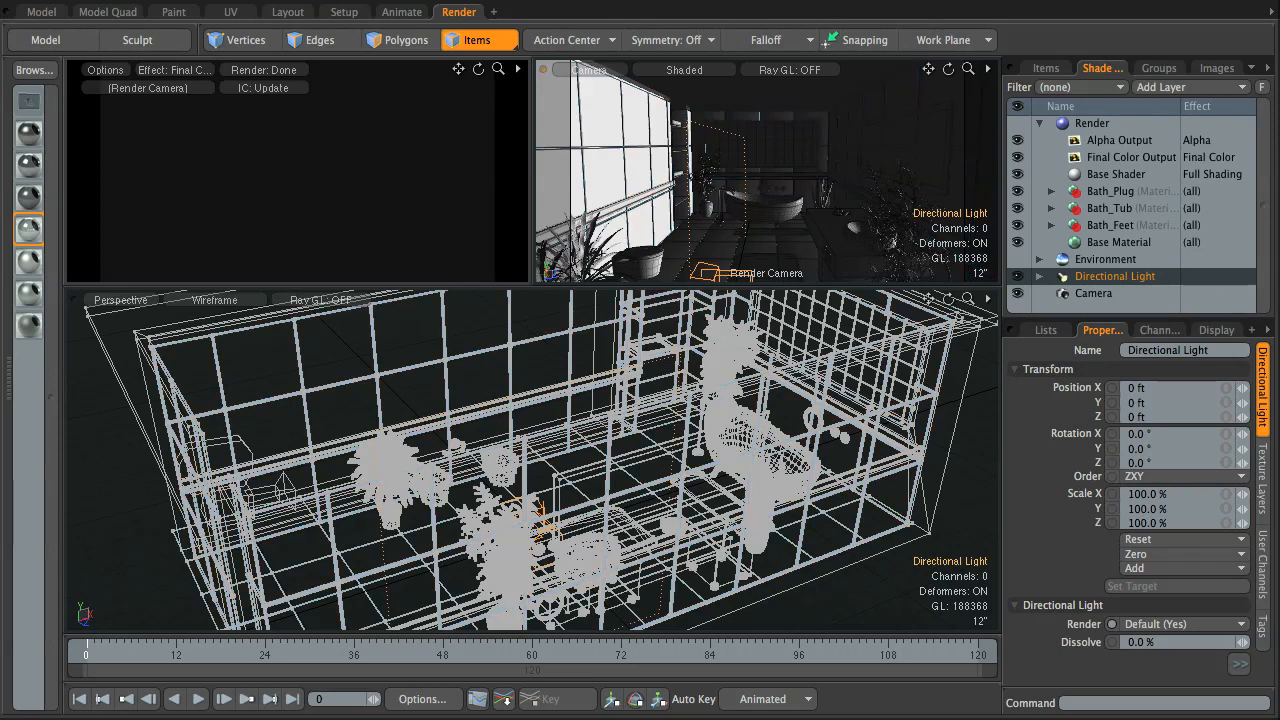
Set the Directional Light's Spread Angle to 0.5°.
{"action": "left_click", "coordinate": [1239, 660]}
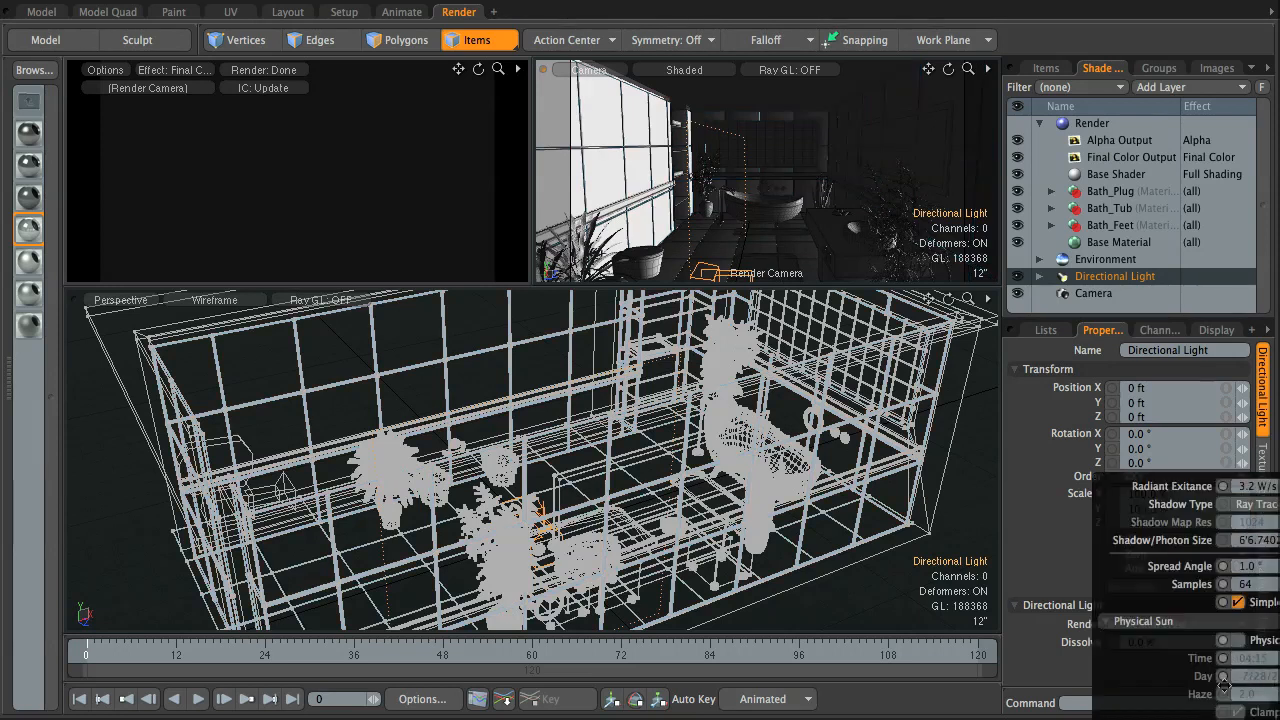
{"action": "left_click", "coordinate": [1262, 567]}
{"action": "type", "text": "0.5"}
{"action": "key", "text": "Return"}
Turn off the Directional Light's simple shading option and set its Samples to 12.
{"action": "left_click", "coordinate": [1239, 601]}
{"action": "left_click", "coordinate": [1258, 584]}
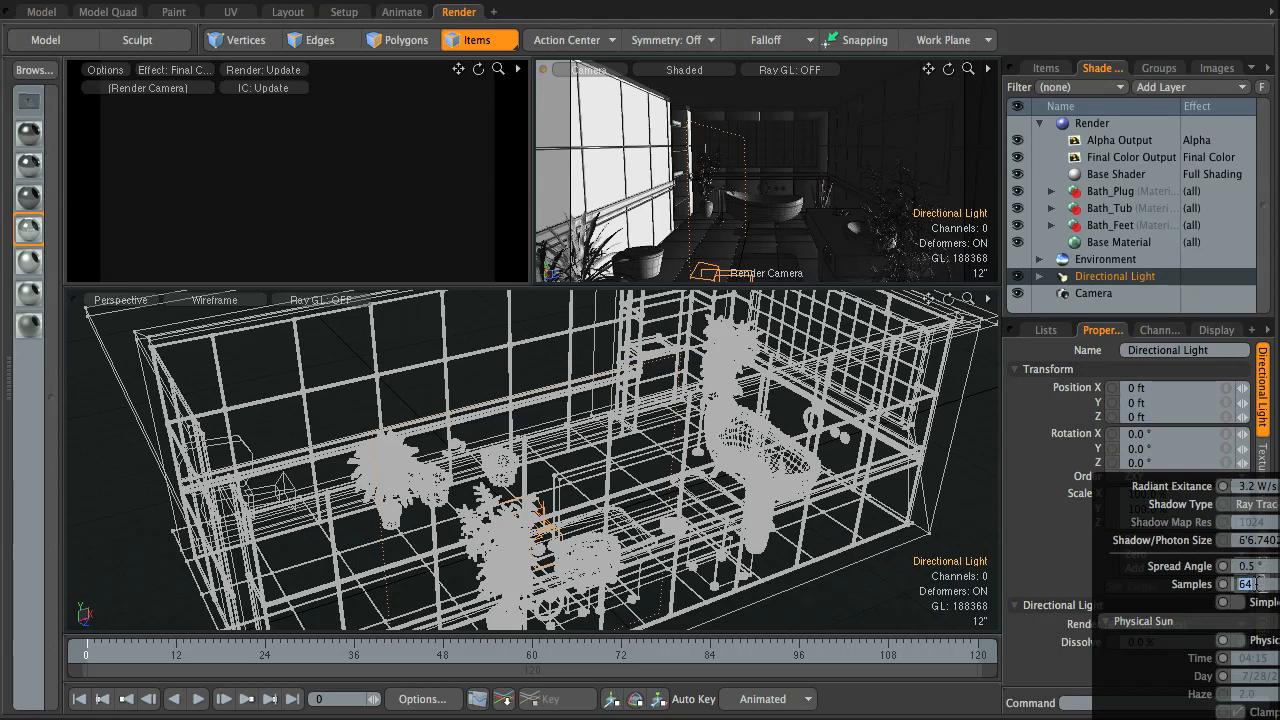
{"action": "type", "text": "12"}
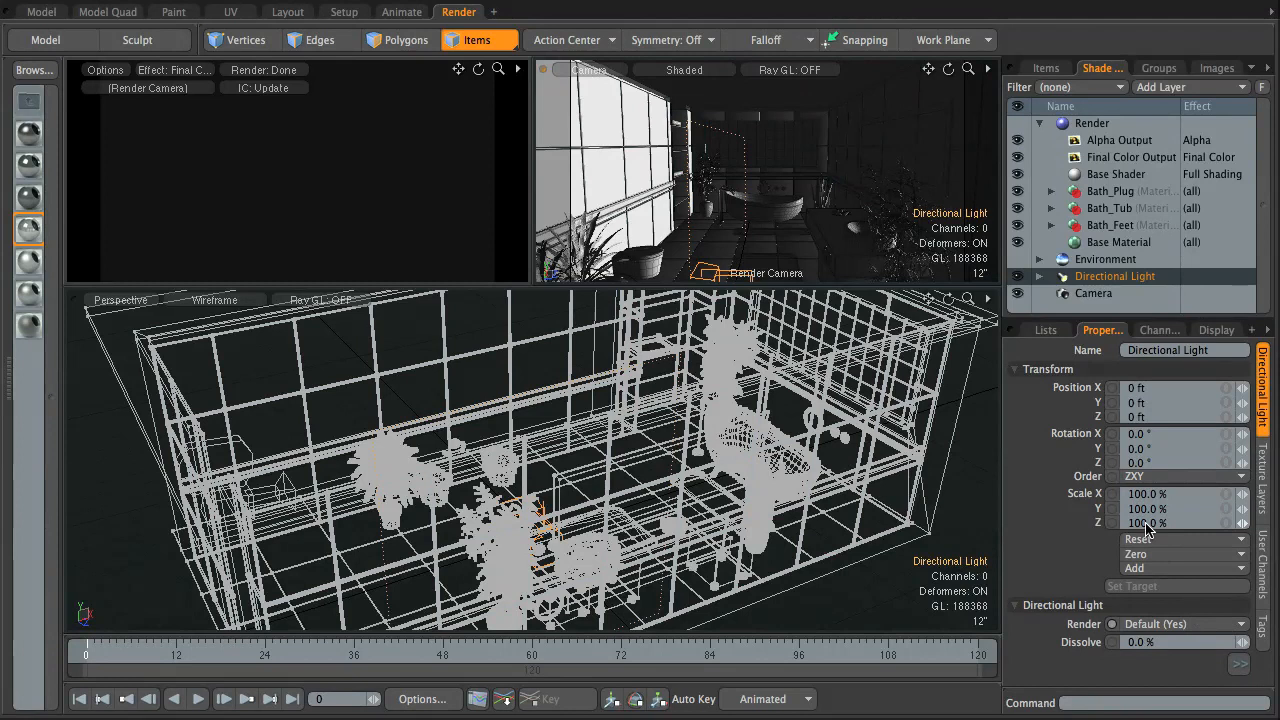
Enable Physical Sun on the Directional Light and set its Time to 08:25.
{"action": "left_click", "coordinate": [1239, 664]}
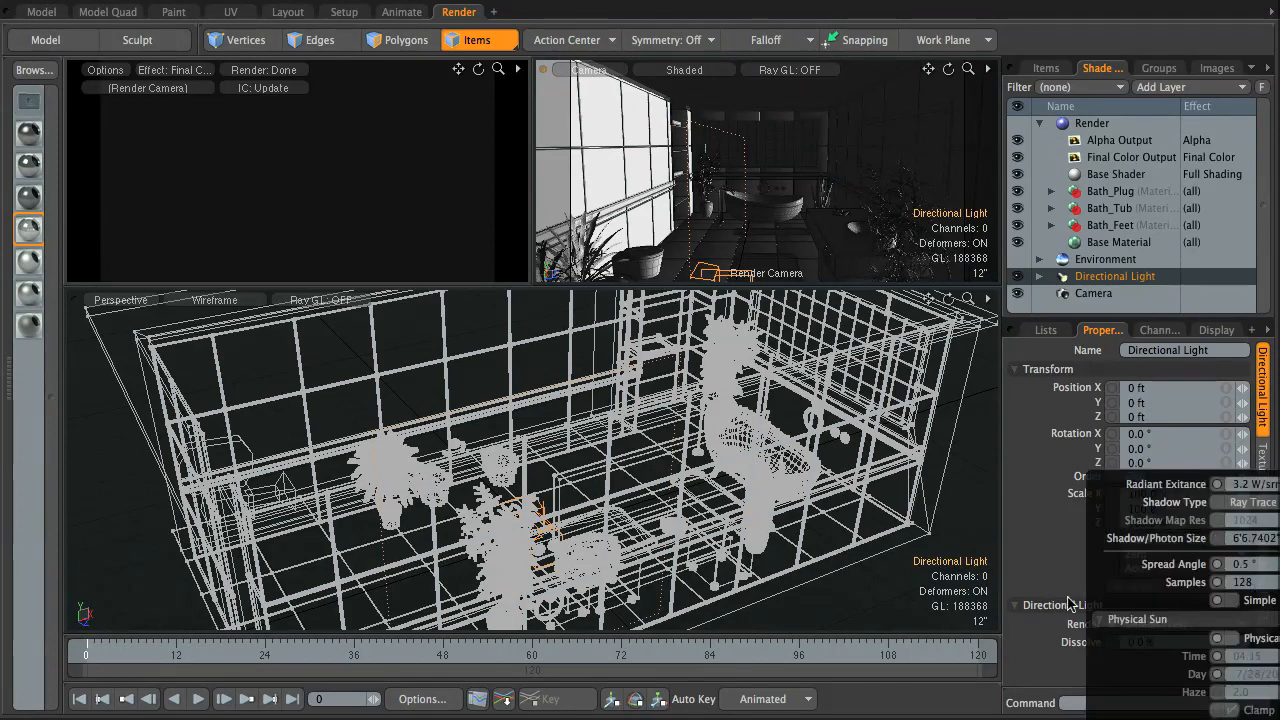
{"action": "left_click", "coordinate": [1245, 668]}
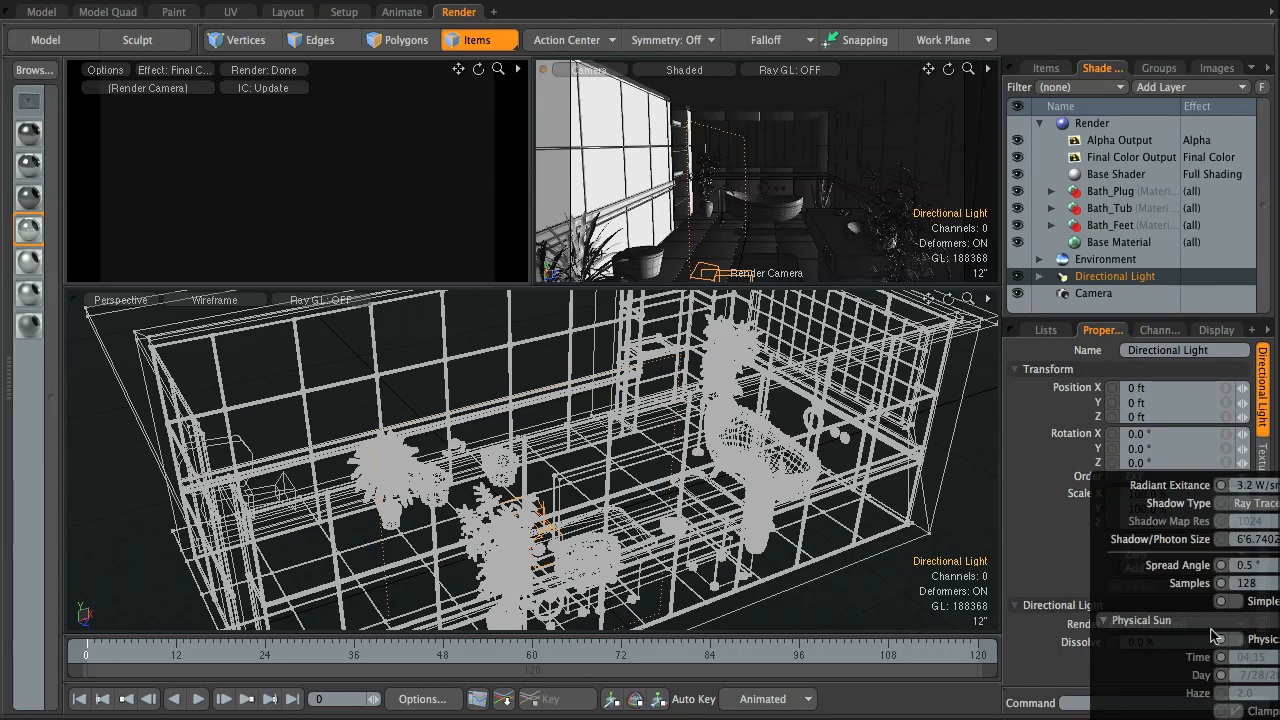
{"action": "left_click", "coordinate": [1238, 641]}
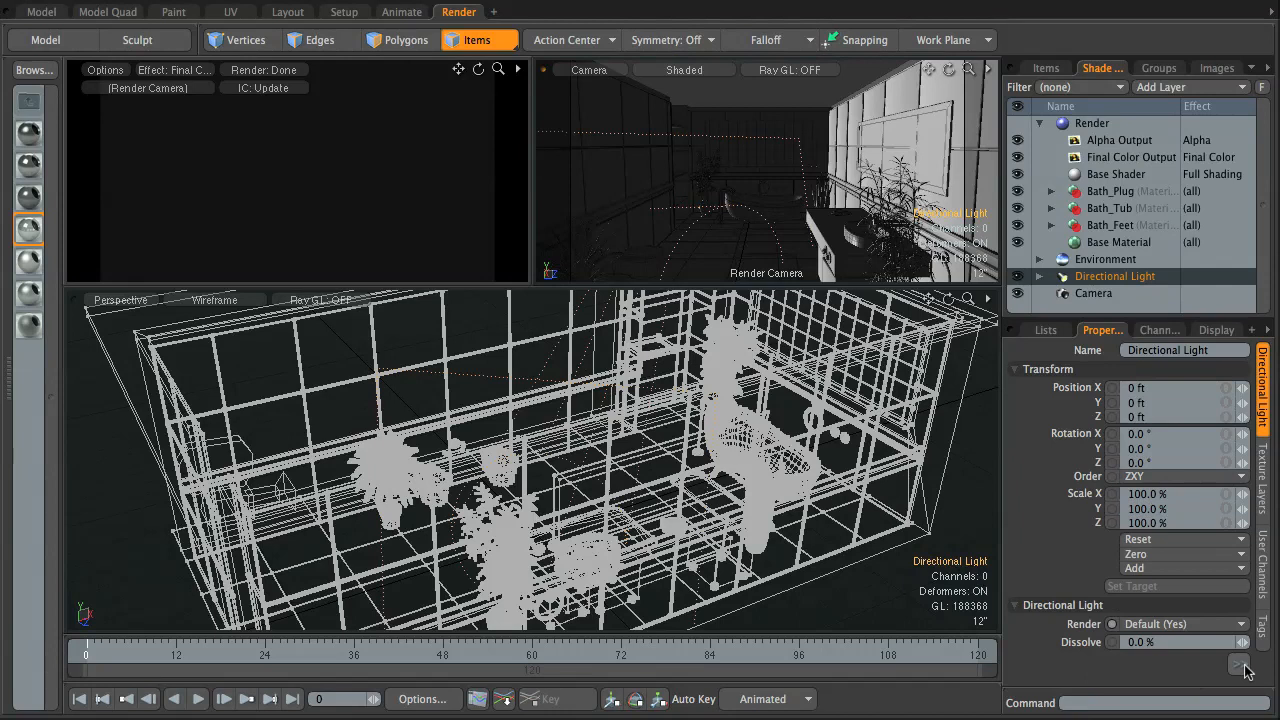
{"action": "left_click", "coordinate": [1245, 668]}
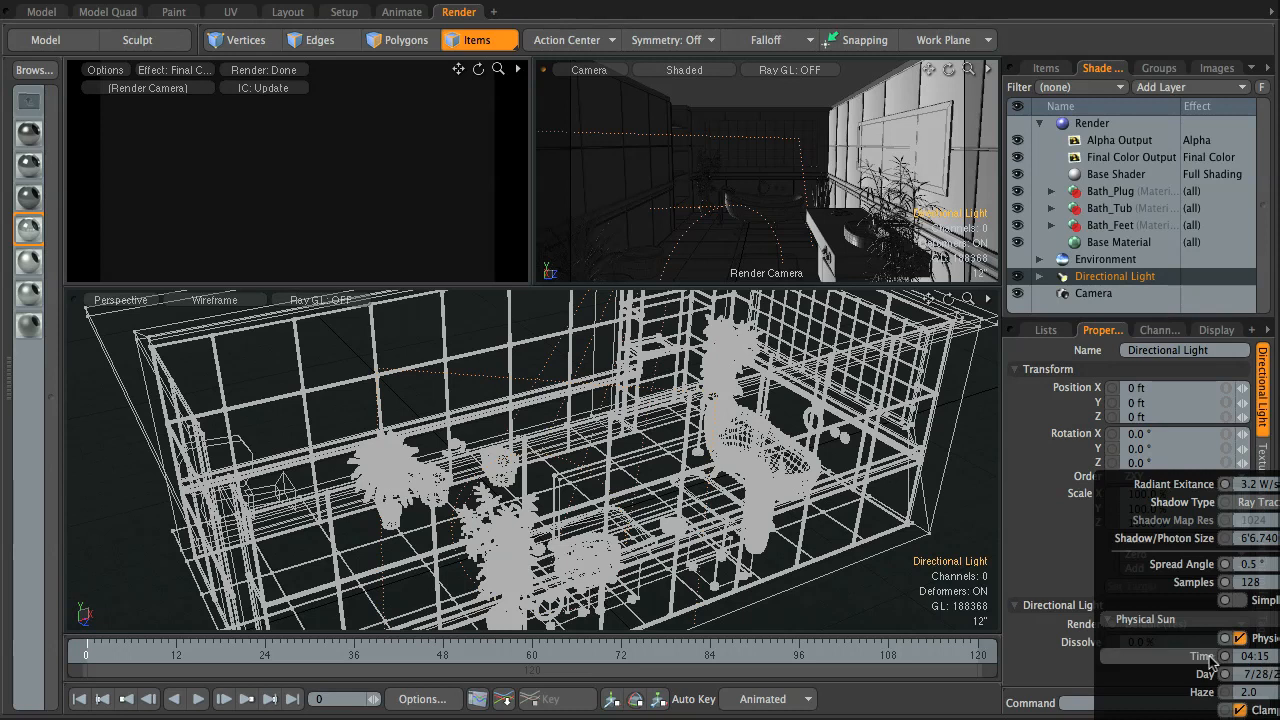
{"action": "left_click", "coordinate": [1275, 658]}
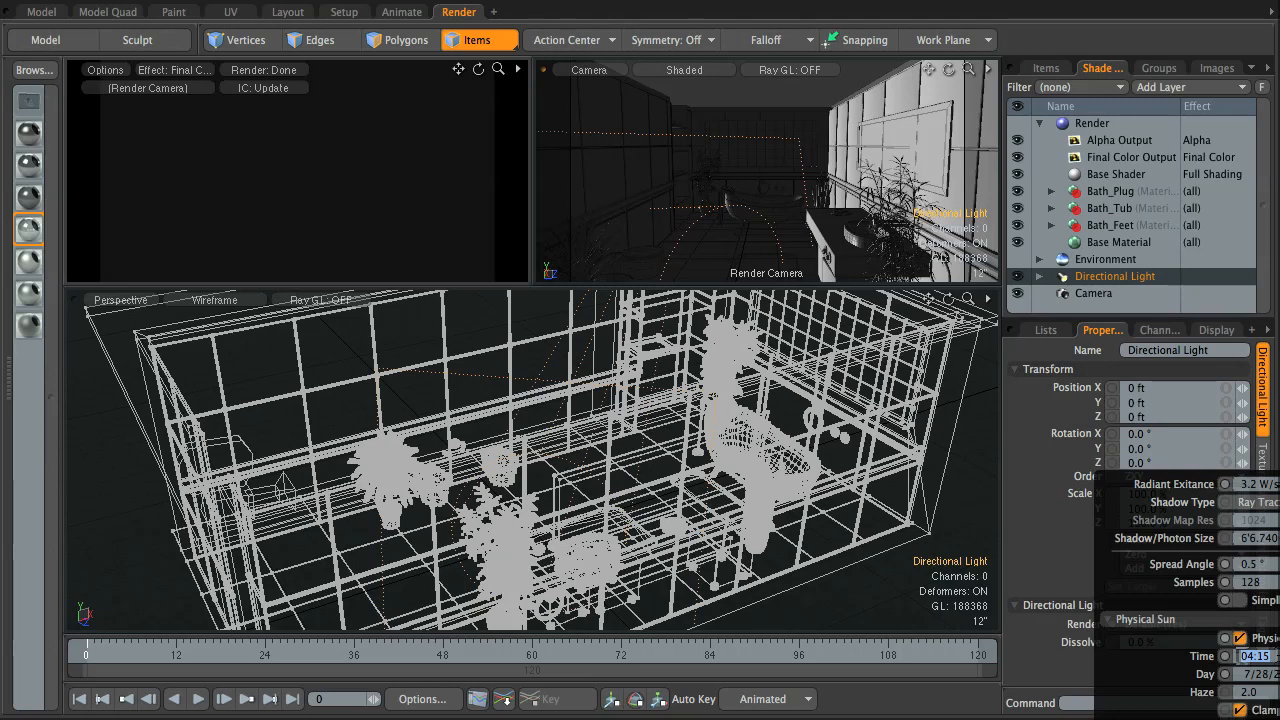
{"action": "type", "text": "08:25"}
{"action": "key", "text": "Return"}
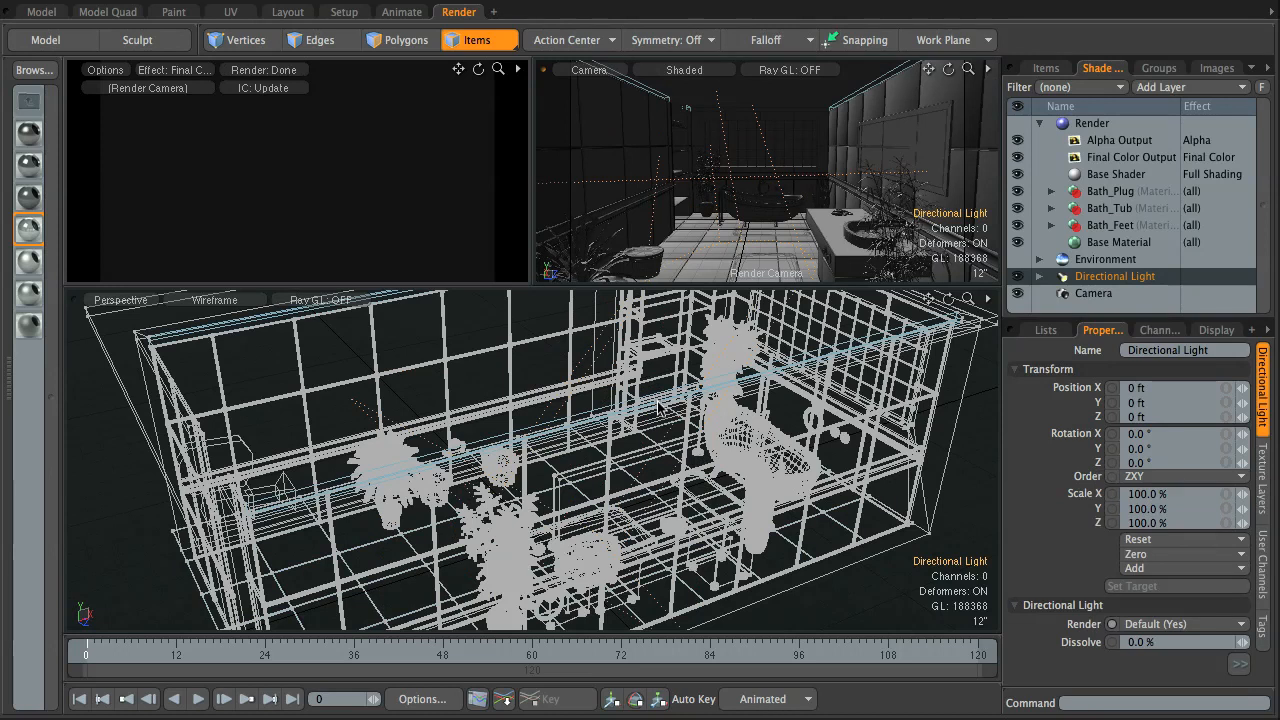
Set the Directional Light's Physical Sun Day to 8/01.
{"action": "left_click_drag", "start_coordinate": [660, 409], "coordinate": [787, 371], "text": "ctrl+alt"}
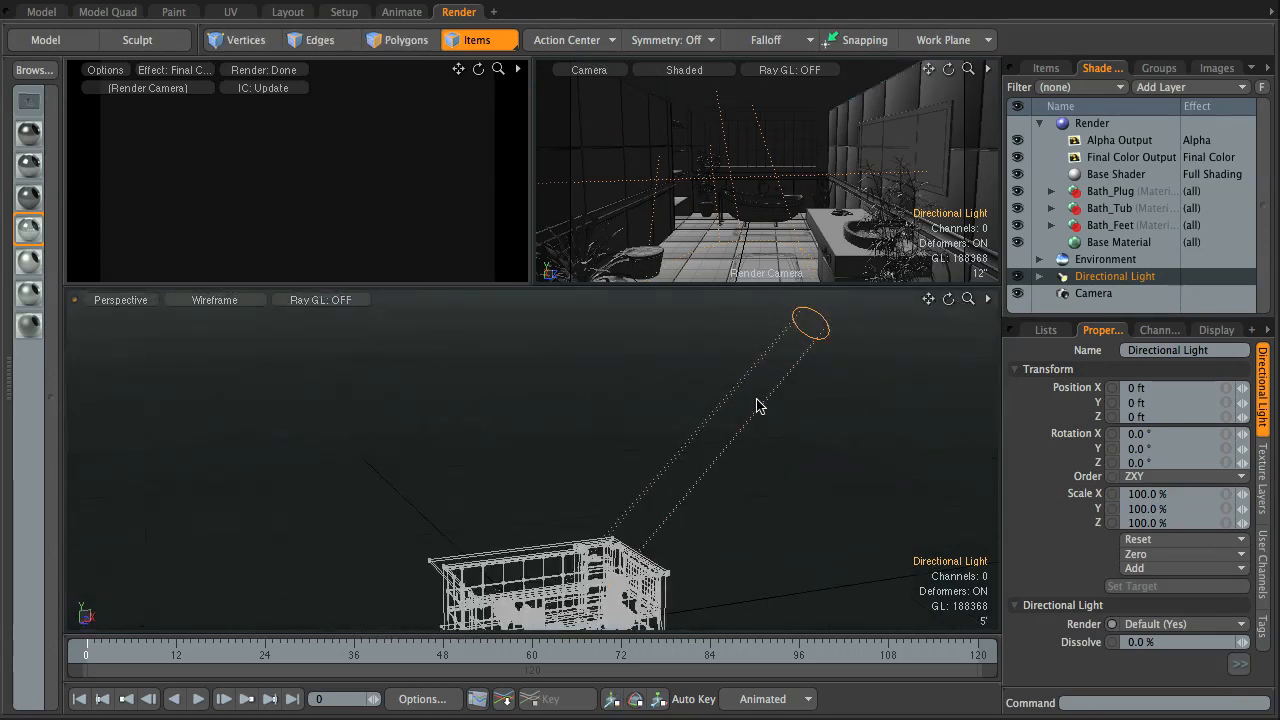
{"action": "left_click_drag", "start_coordinate": [657, 491], "coordinate": [714, 515], "text": "alt"}
{"action": "left_click_drag", "start_coordinate": [853, 552], "coordinate": [865, 440], "text": "alt+shift"}
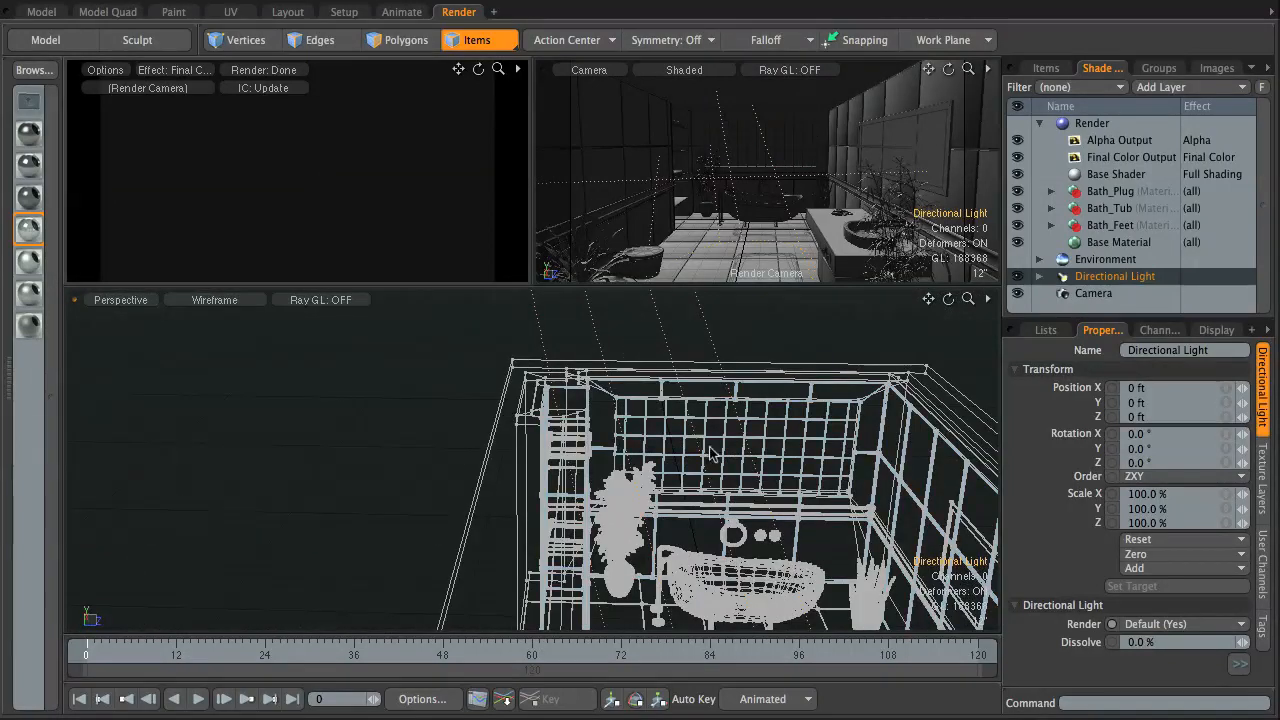
{"action": "left_click_drag", "start_coordinate": [772, 488], "coordinate": [717, 463], "text": "alt"}
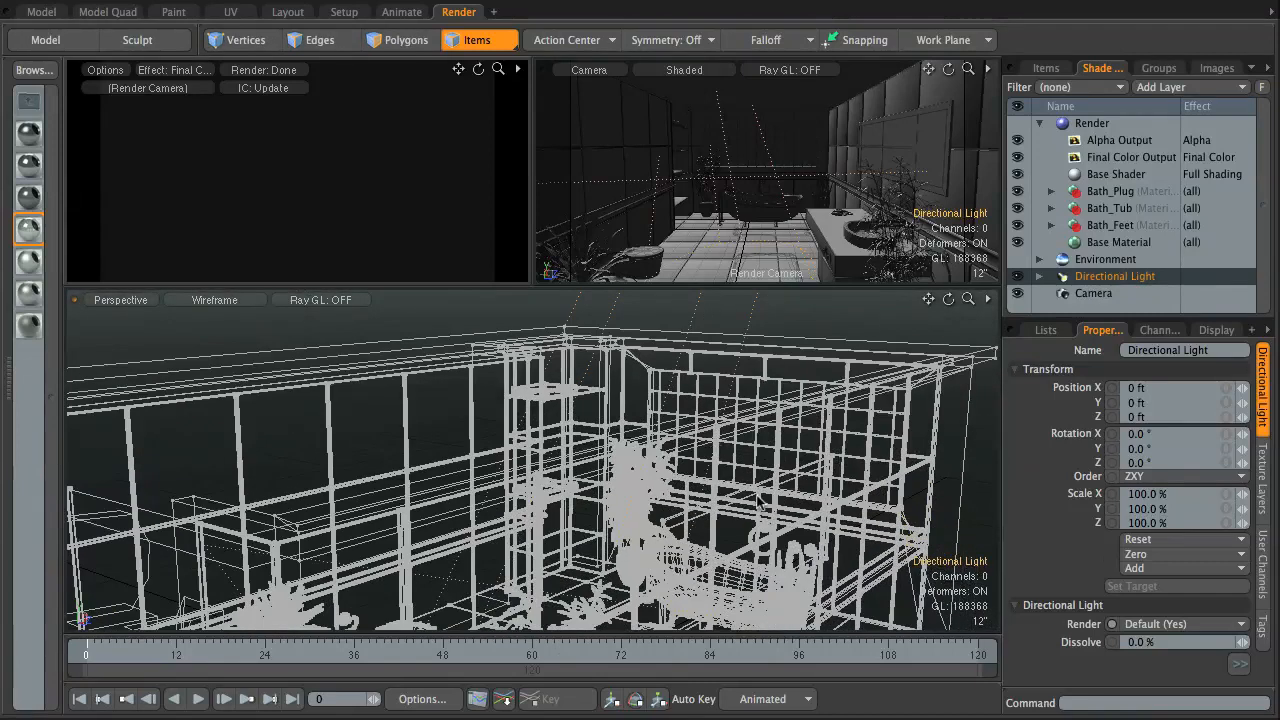
{"action": "left_click", "coordinate": [1238, 664]}
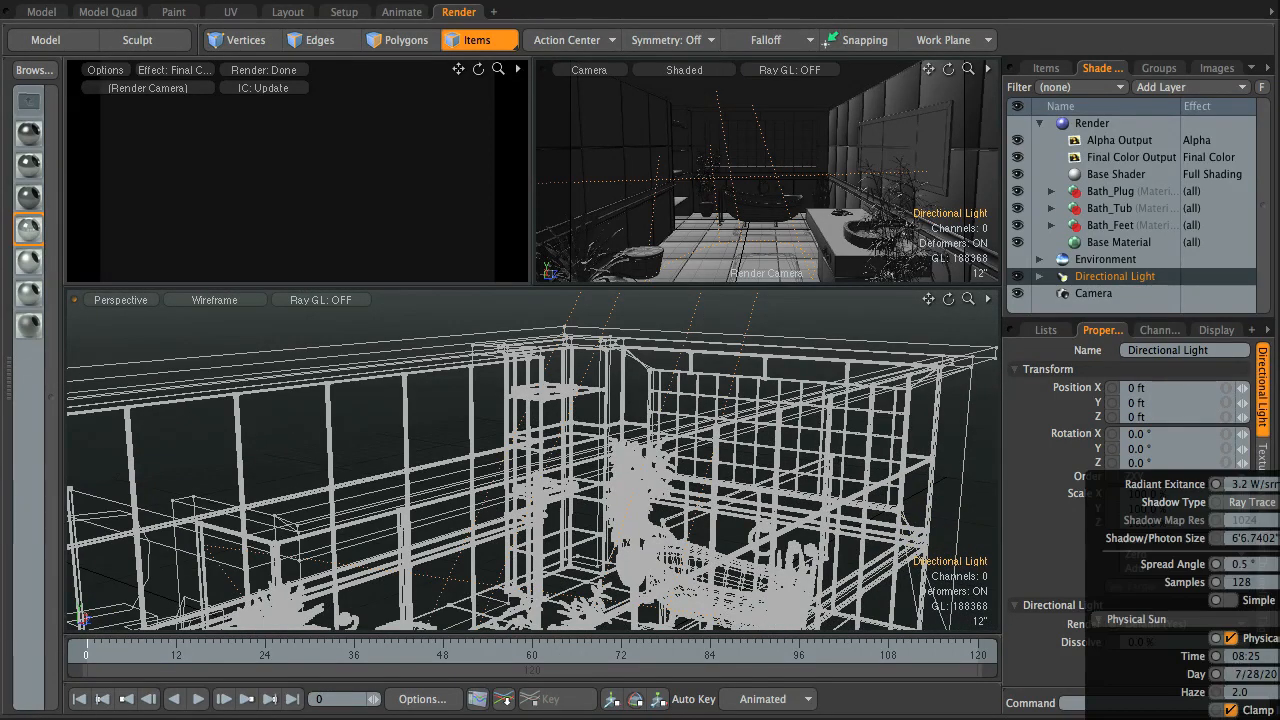
{"action": "left_click", "coordinate": [1254, 674]}
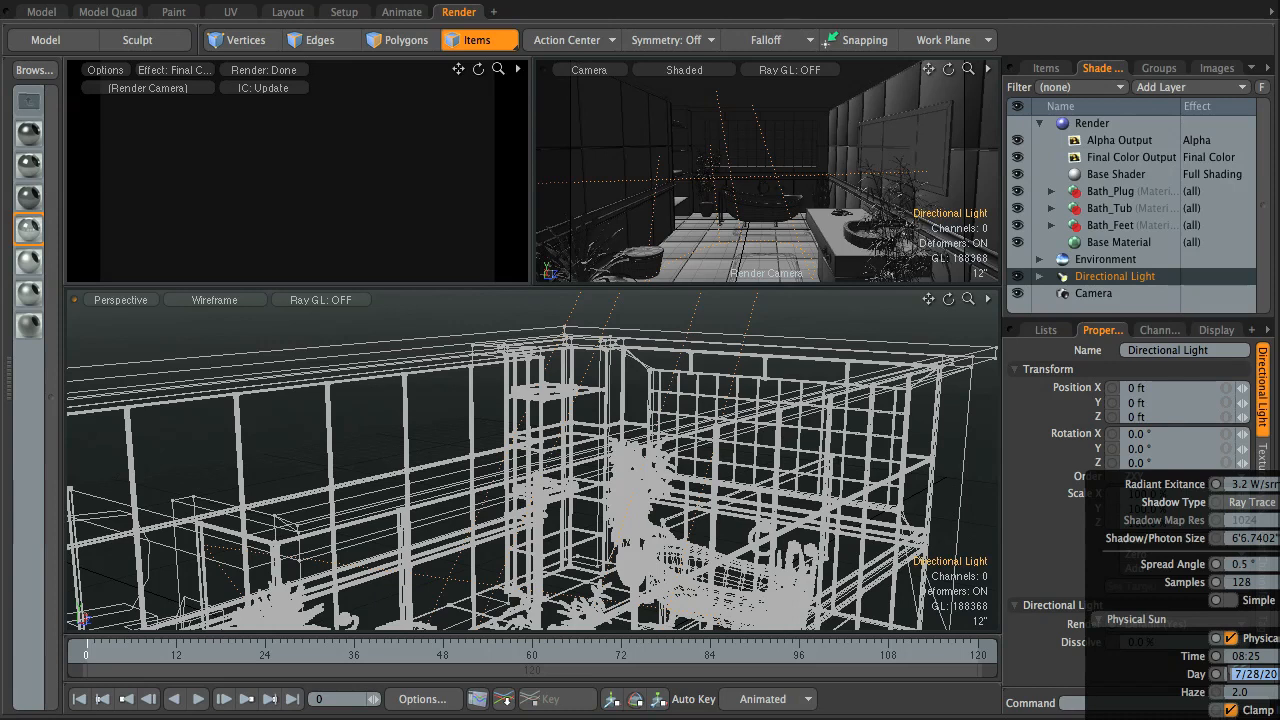
{"action": "type", "text": "08"}
{"action": "key", "text": "Return"}
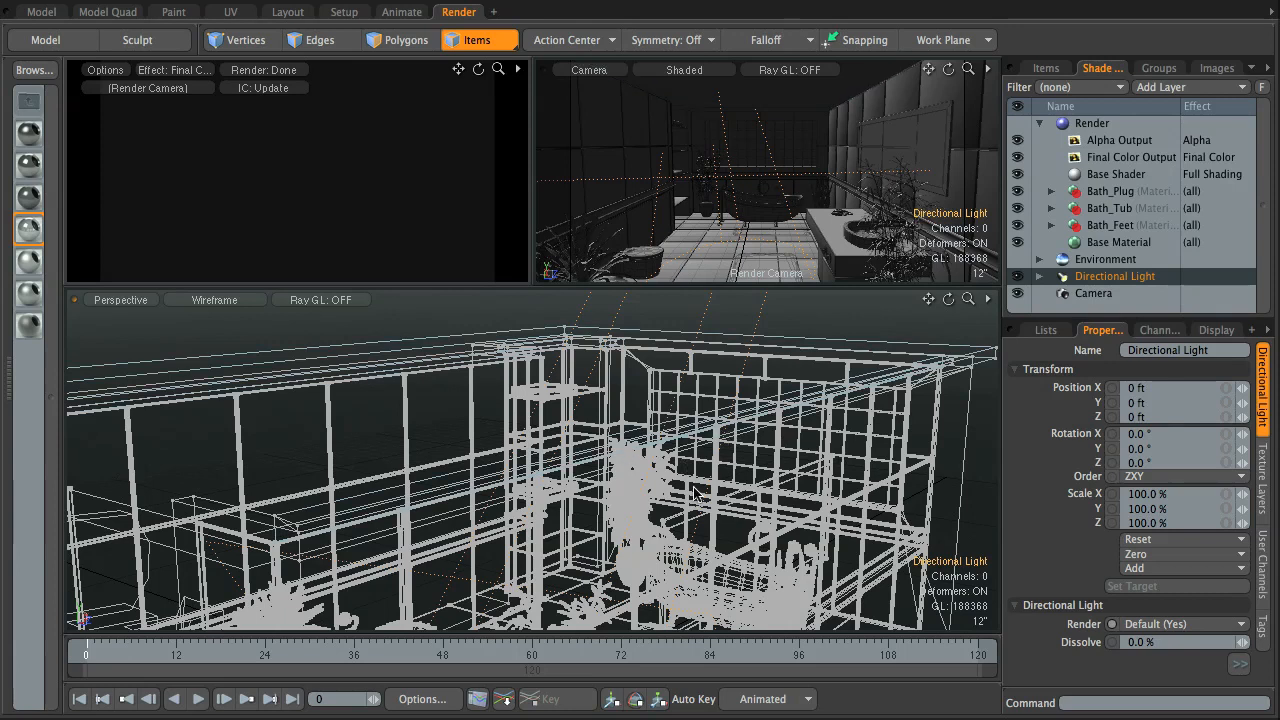
Examine the Directional Light's direction relative to the bathroom and its Physical Sun settings.
{"action": "left_click_drag", "start_coordinate": [785, 464], "coordinate": [846, 491], "text": "alt"}
{"action": "scroll", "coordinate": [800, 486], "scroll_direction": "down", "scroll_amount": 10}
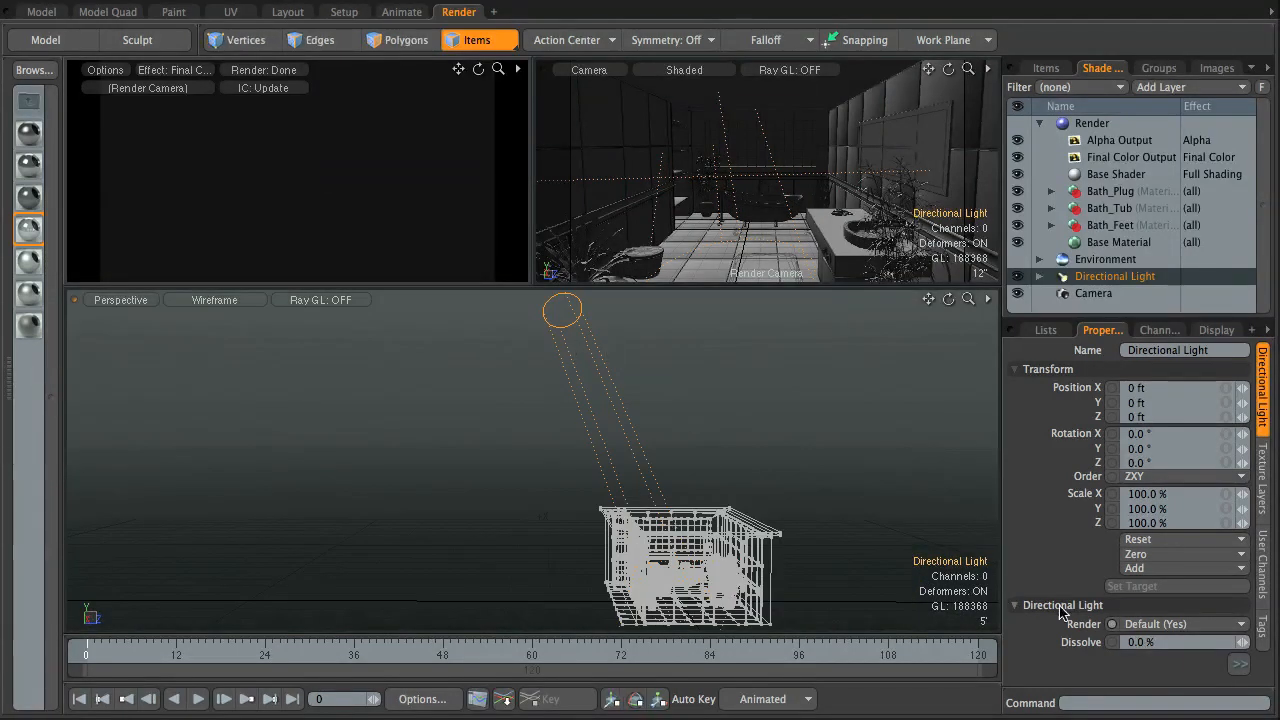
{"action": "left_click", "coordinate": [1239, 662]}
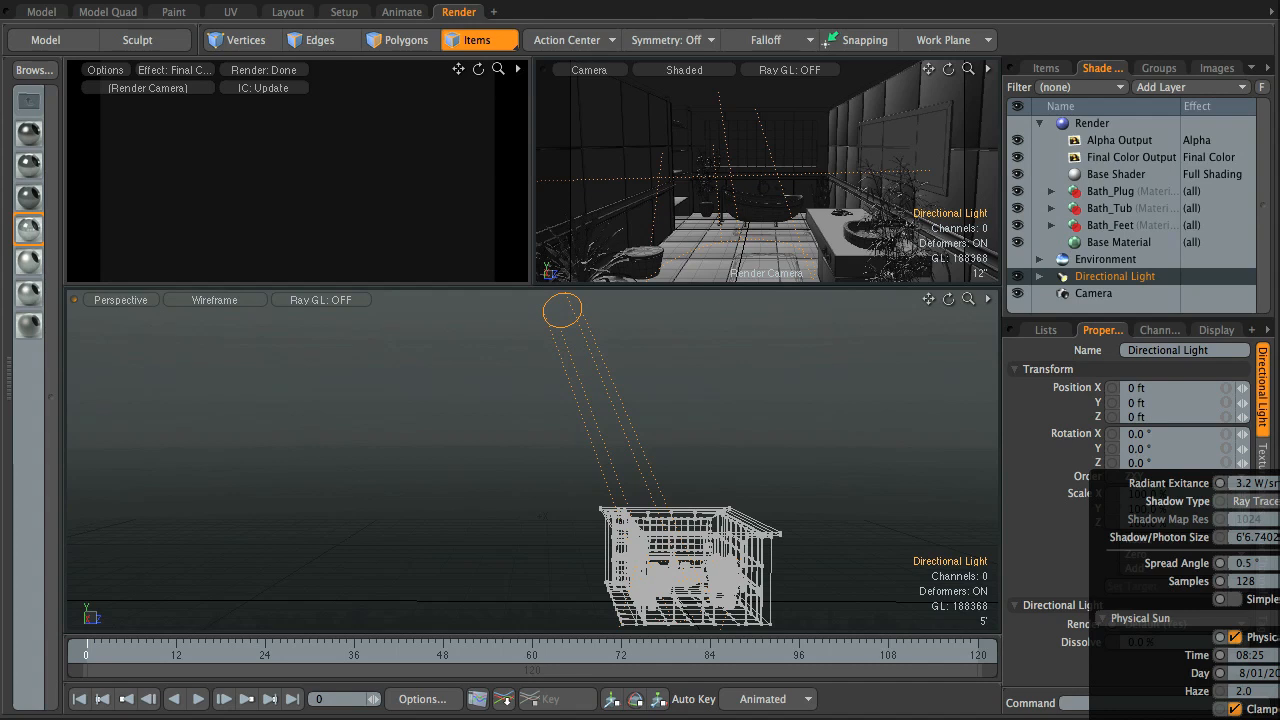
{"action": "mouse_move", "coordinate": [562, 310]}
{"action": "left_mouse_down"}
{"action": "mouse_move", "coordinate": [928, 300]}
{"action": "mouse_move", "coordinate": [519, 309]}
{"action": "mouse_move", "coordinate": [610, 311]}
{"action": "mouse_move", "coordinate": [563, 310]}
{"action": "left_mouse_up"}
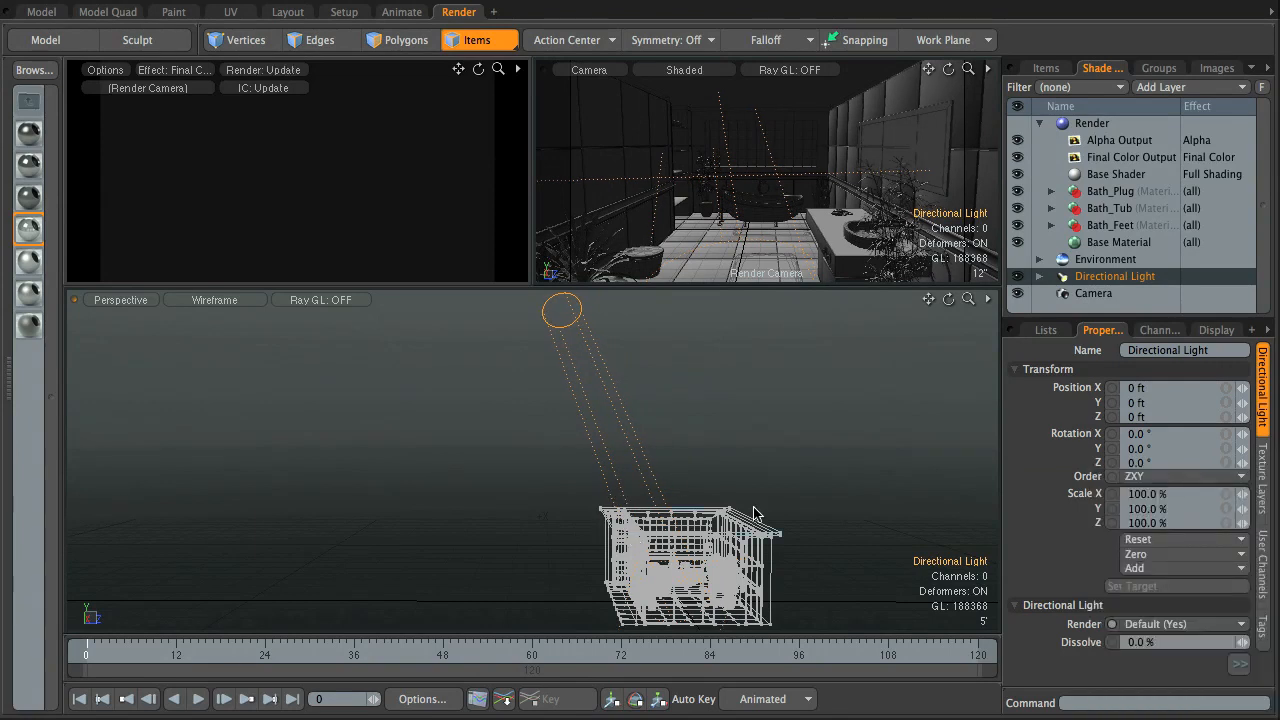
{"action": "left_click_drag", "start_coordinate": [808, 484], "coordinate": [760, 420], "text": "alt"}
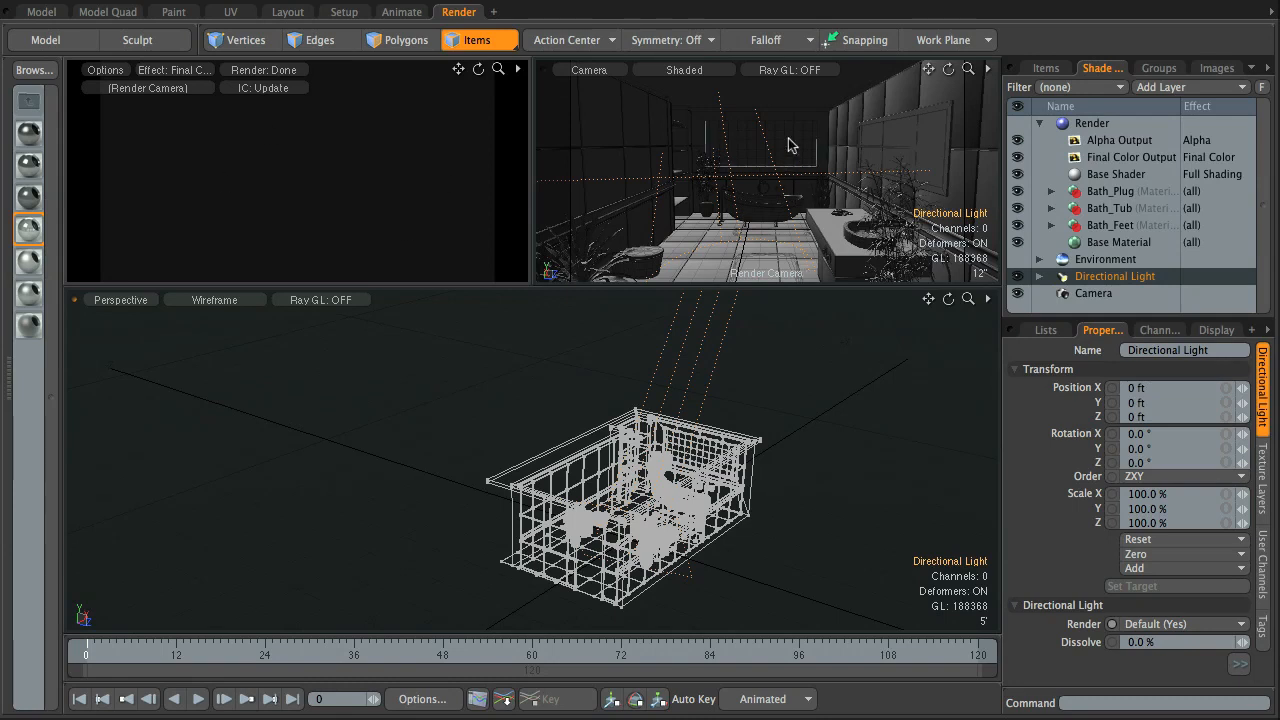
Select the Glazing mesh and turn its visibility off and back on to compare the render preview.
{"action": "left_click", "coordinate": [1046, 68]}
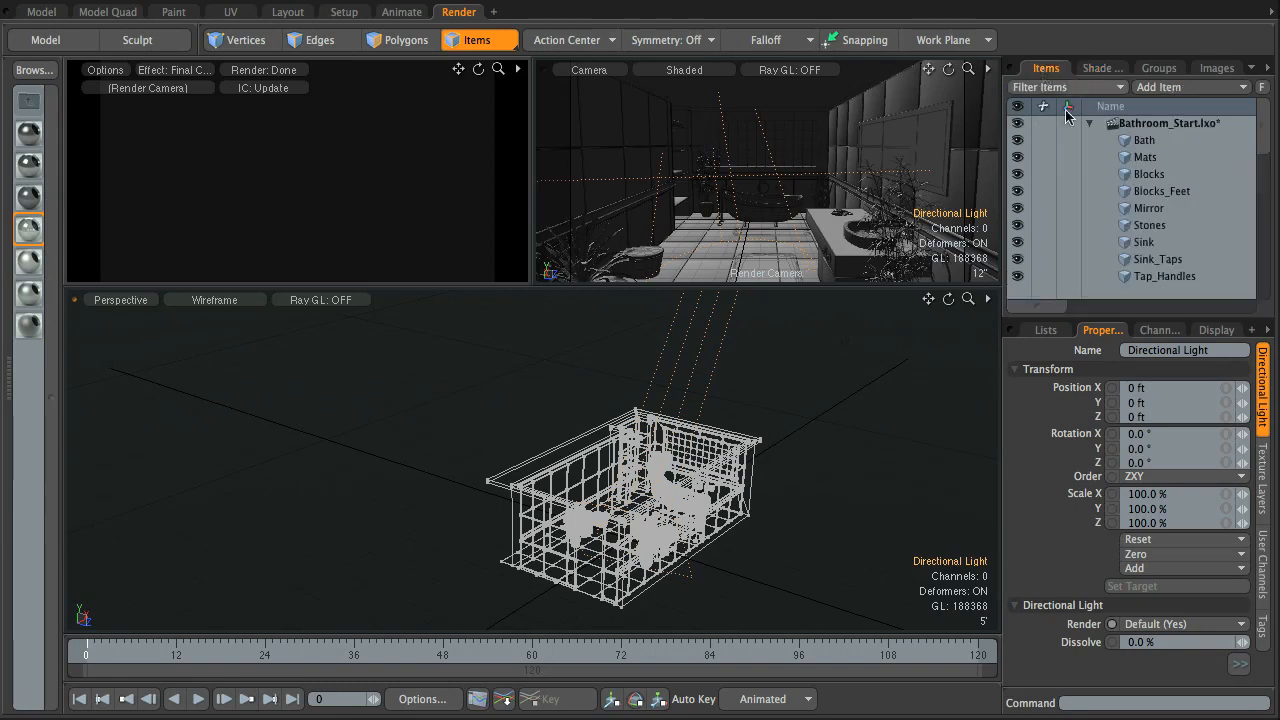
{"action": "left_click_drag", "start_coordinate": [1262, 150], "coordinate": [1263, 264]}
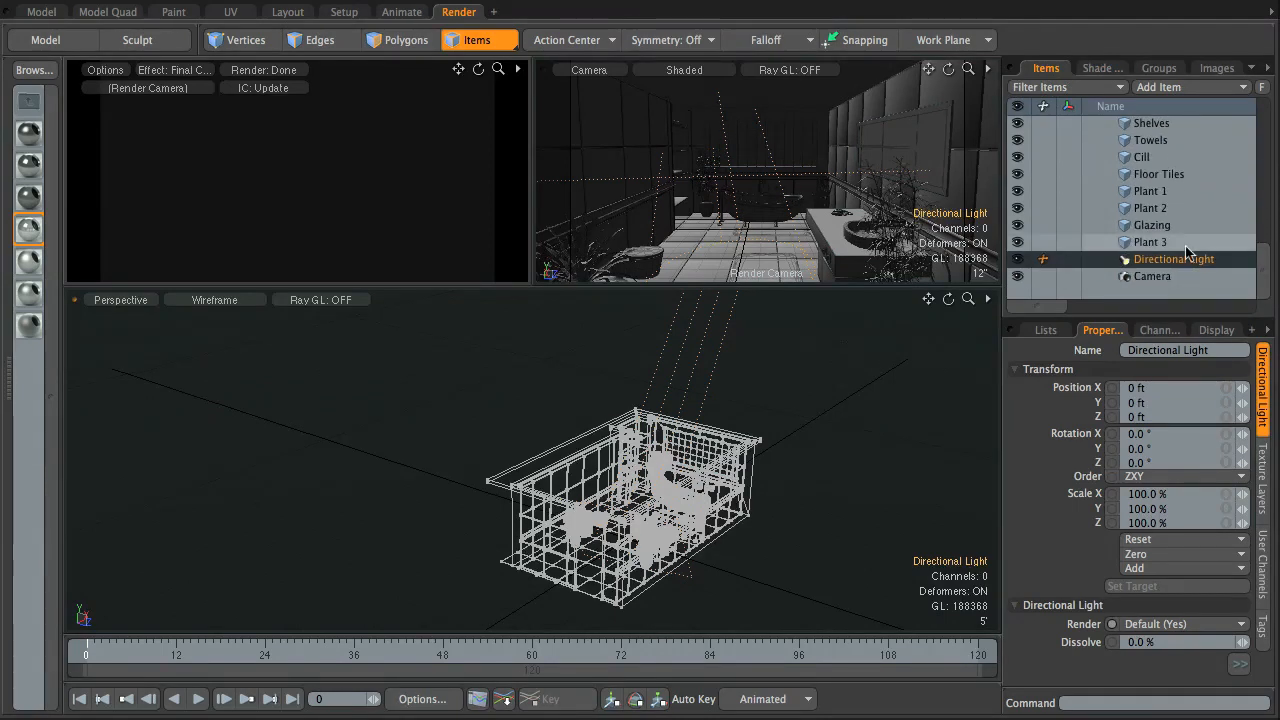
{"action": "left_click", "coordinate": [1160, 226]}
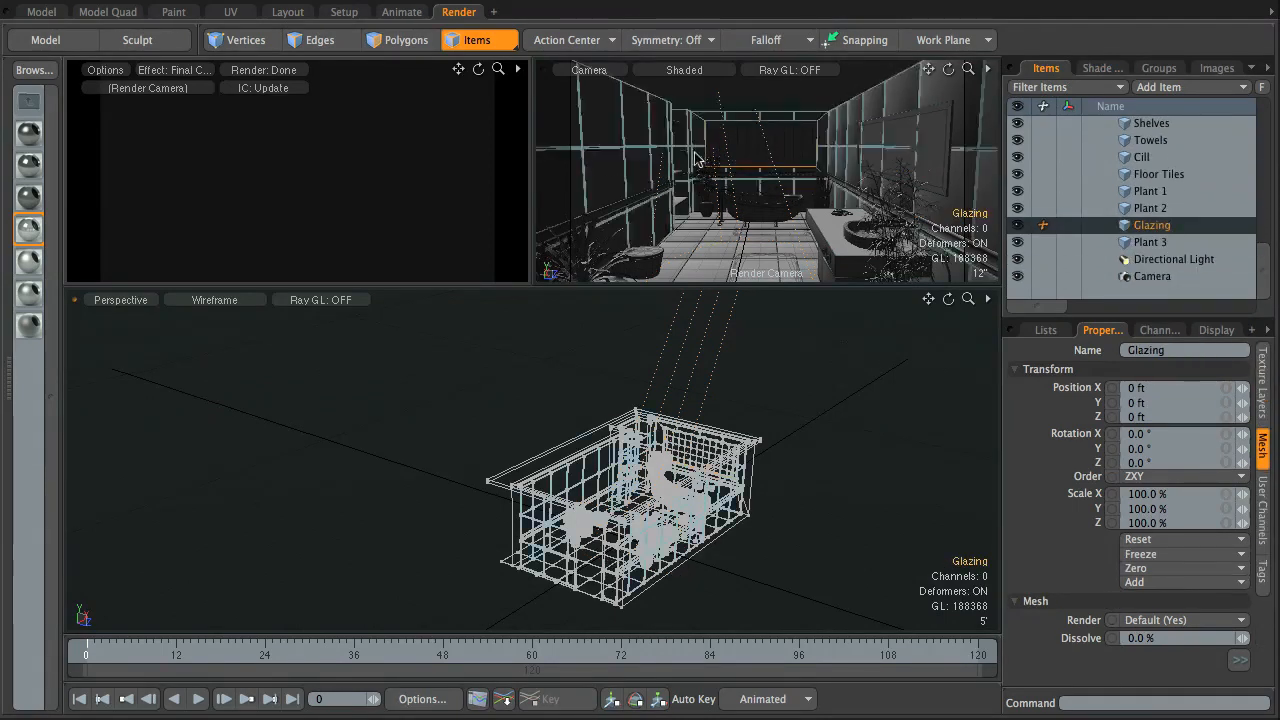
{"action": "left_click_drag", "start_coordinate": [687, 492], "coordinate": [708, 484], "text": "alt"}
{"action": "mouse_move", "coordinate": [595, 497]}
{"action": "left_mouse_down", "text": "ctrl+alt"}
{"action": "mouse_move", "coordinate": [683, 483]}
{"action": "mouse_move", "coordinate": [615, 490]}
{"action": "left_mouse_up", "text": "ctrl+alt"}
{"action": "left_click_drag", "start_coordinate": [615, 490], "coordinate": [668, 495], "text": "ctrl+alt"}
{"action": "left_click_drag", "start_coordinate": [668, 495], "coordinate": [580, 440], "text": "alt"}
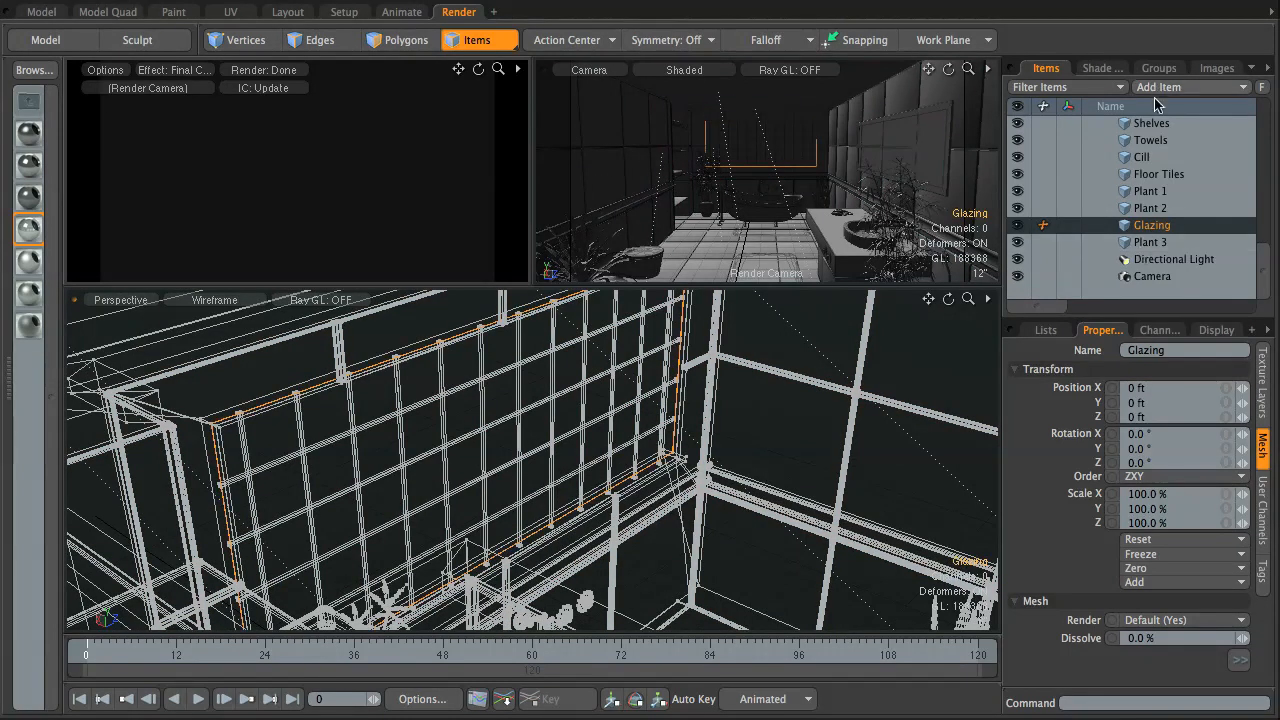
{"action": "left_click", "coordinate": [1018, 227]}
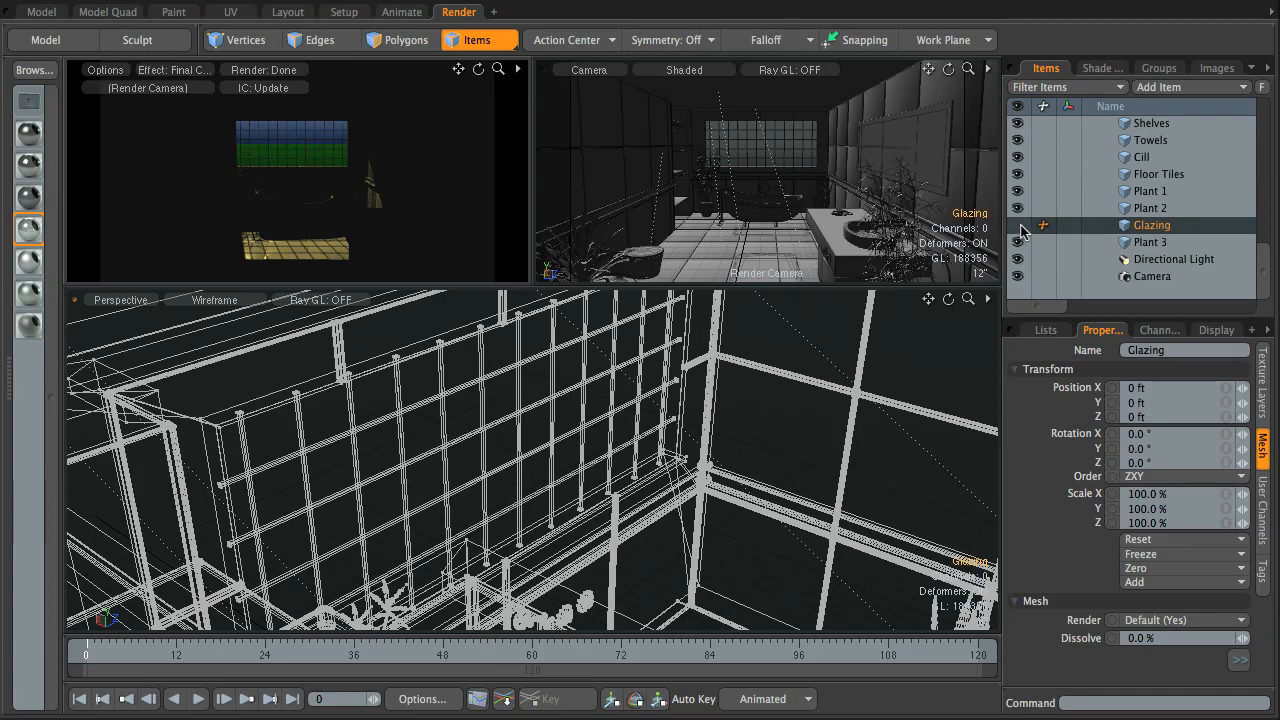
{"action": "left_click", "coordinate": [1018, 226]}
Display the Base Shader's full visibility settings and move the Glazing material group above the Base Shader.
{"action": "left_click", "coordinate": [1096, 68]}
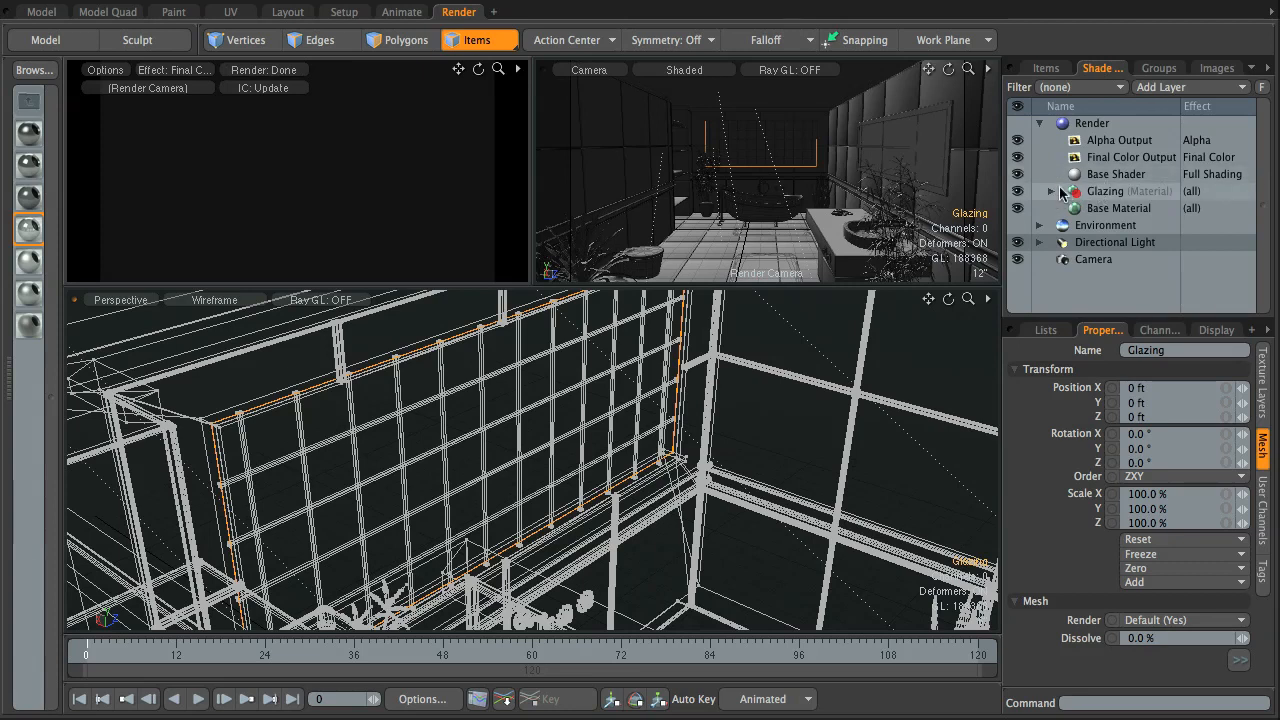
{"action": "left_click", "coordinate": [1110, 175]}
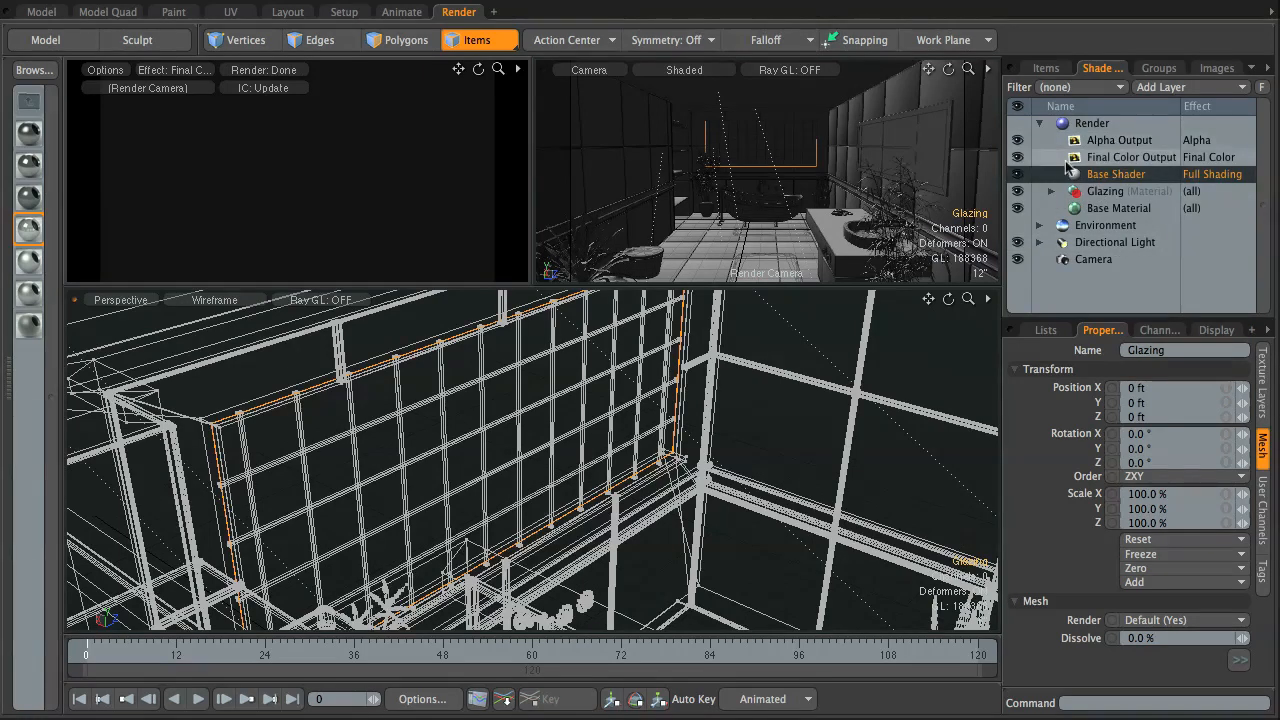
{"action": "left_click", "coordinate": [1263, 396]}
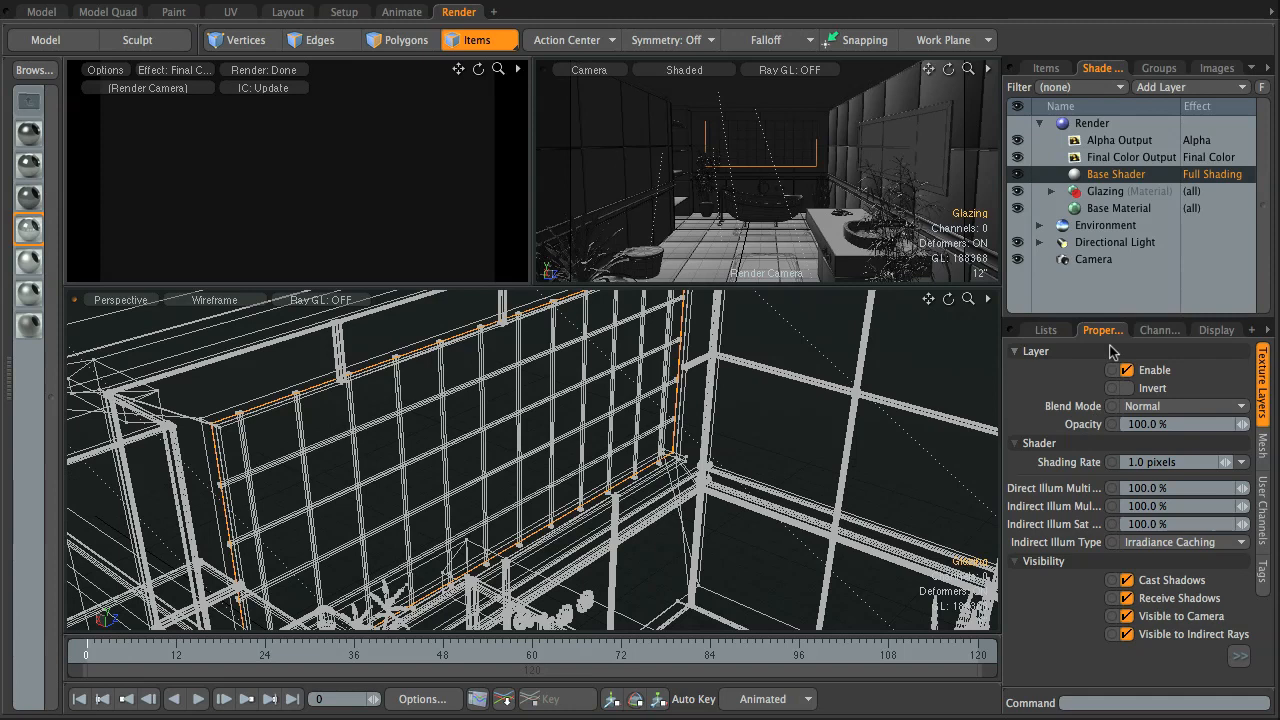
{"action": "left_click_drag", "start_coordinate": [1118, 314], "coordinate": [1112, 221]}
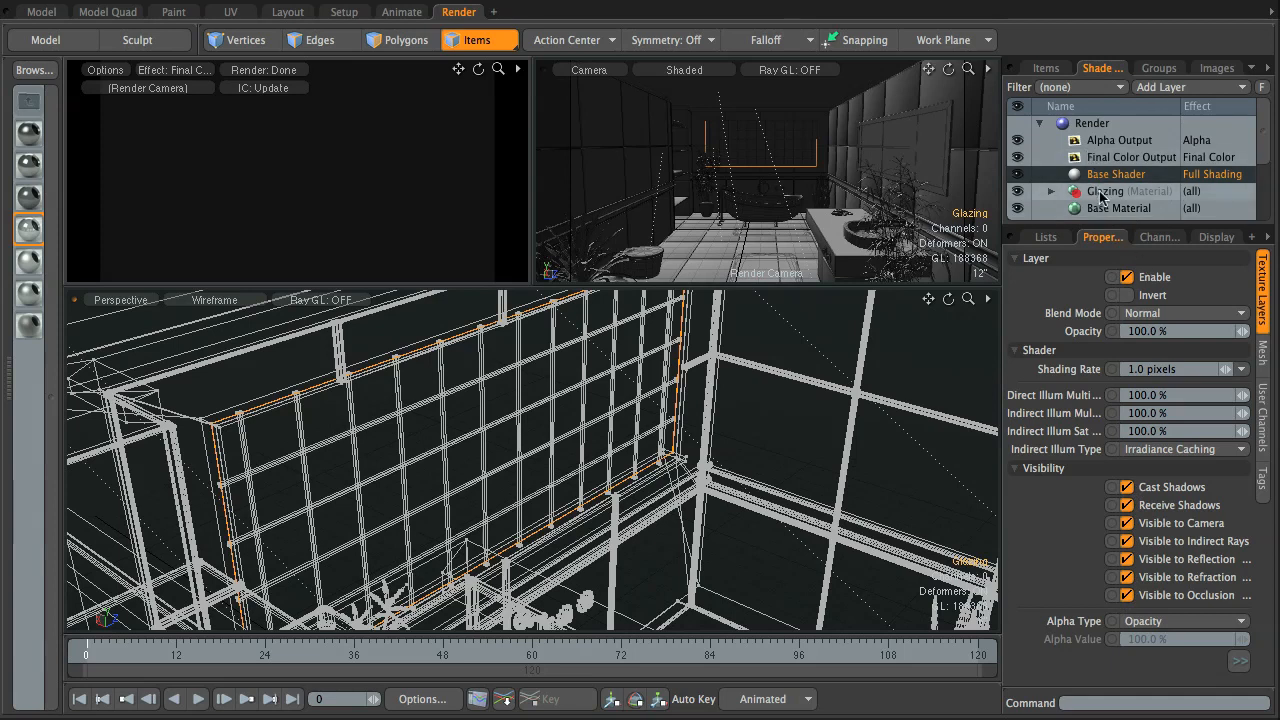
{"action": "left_click_drag", "start_coordinate": [1104, 199], "coordinate": [1100, 160]}
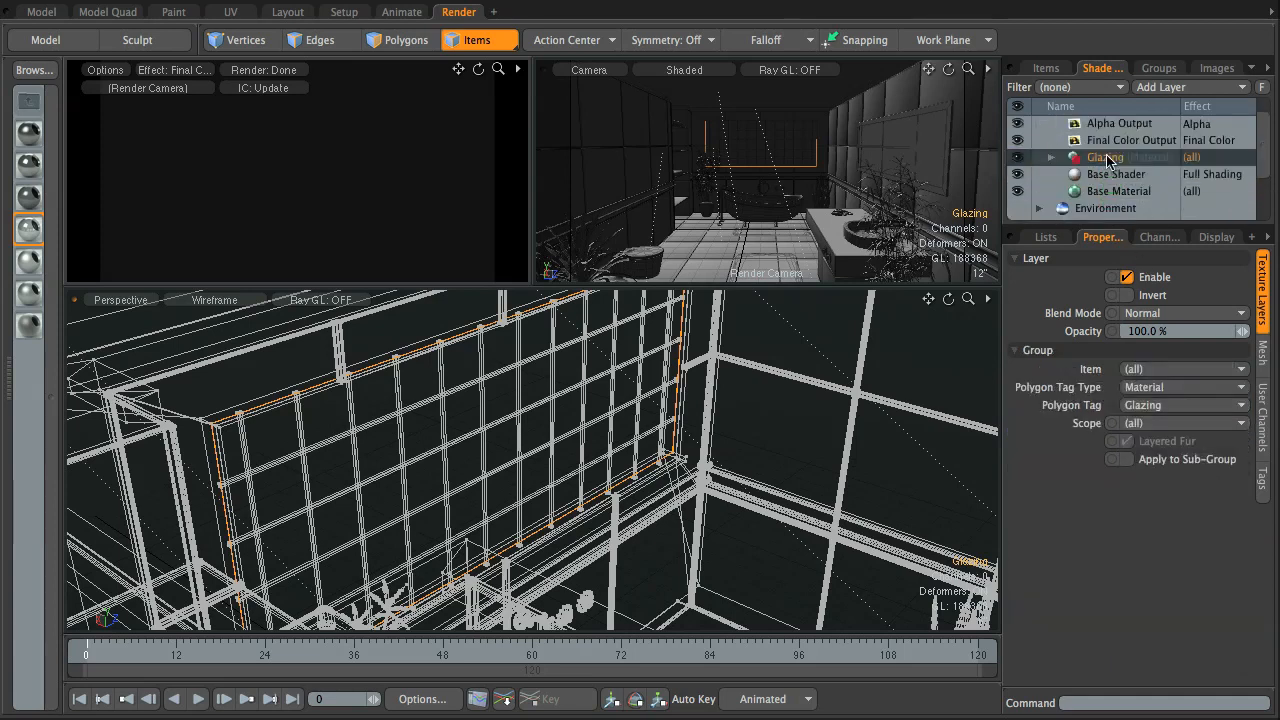
Add a Shader to the Glazing material group and turn off all its visibility options, from Cast Shadows through Visible to Occlusion Rays.
{"action": "left_click", "coordinate": [1051, 157]}
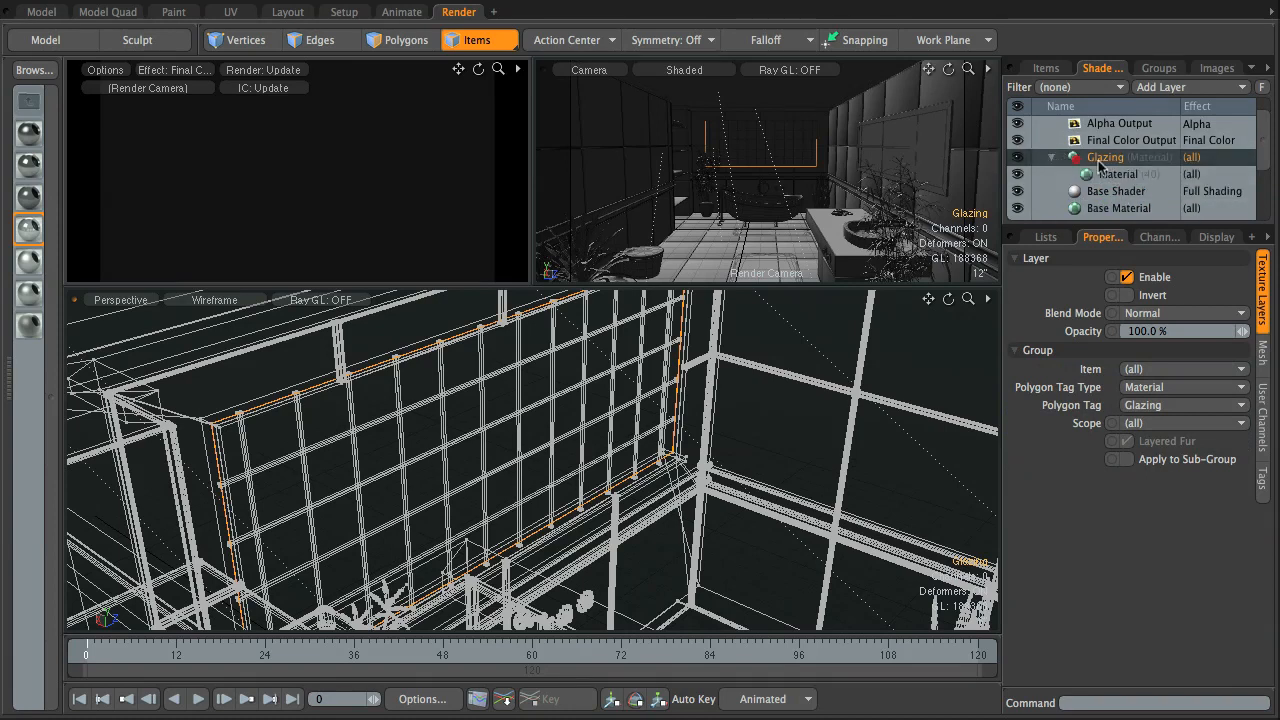
{"action": "left_click", "coordinate": [1170, 88]}
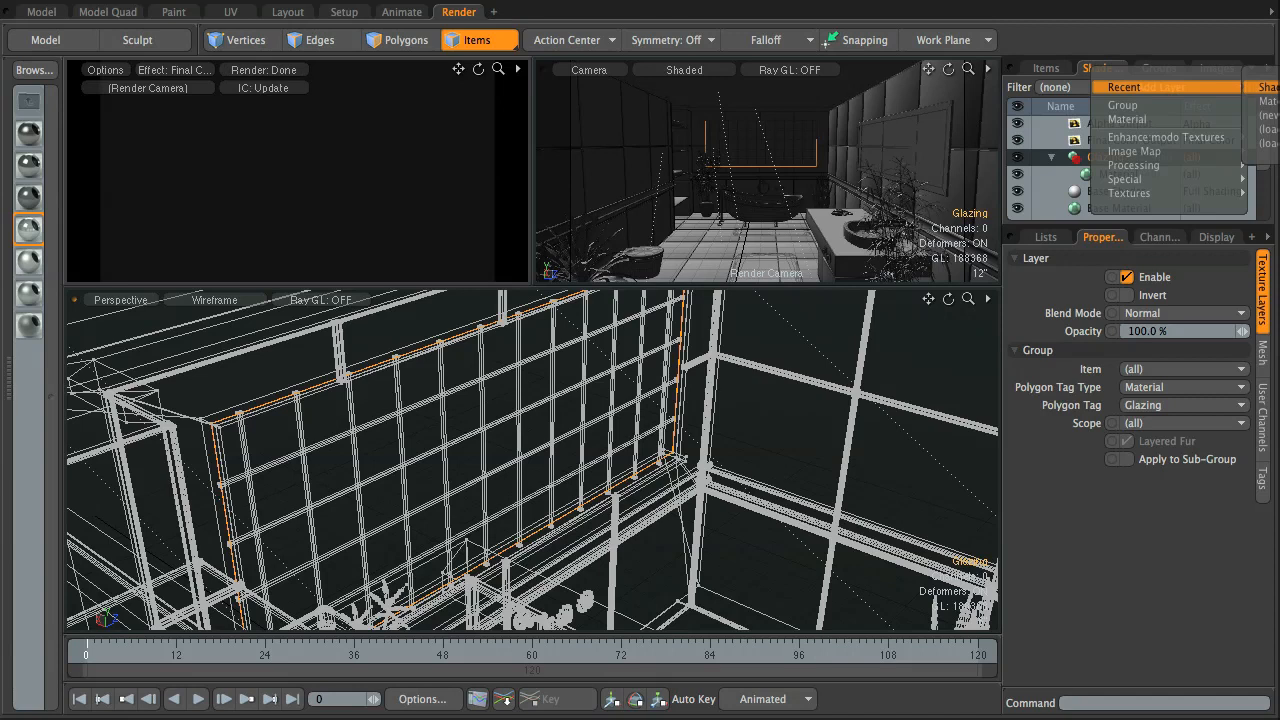
{"action": "left_click", "coordinate": [1265, 87]}
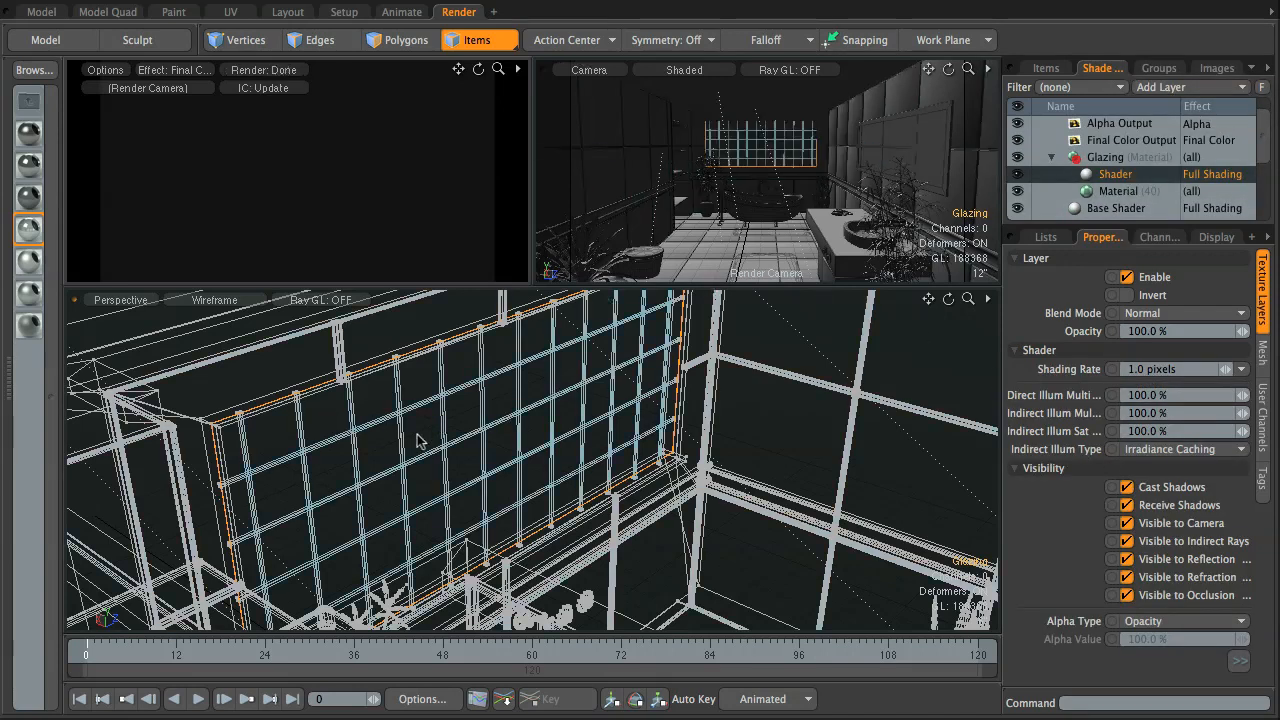
{"action": "left_click_drag", "start_coordinate": [1128, 490], "coordinate": [1131, 598]}
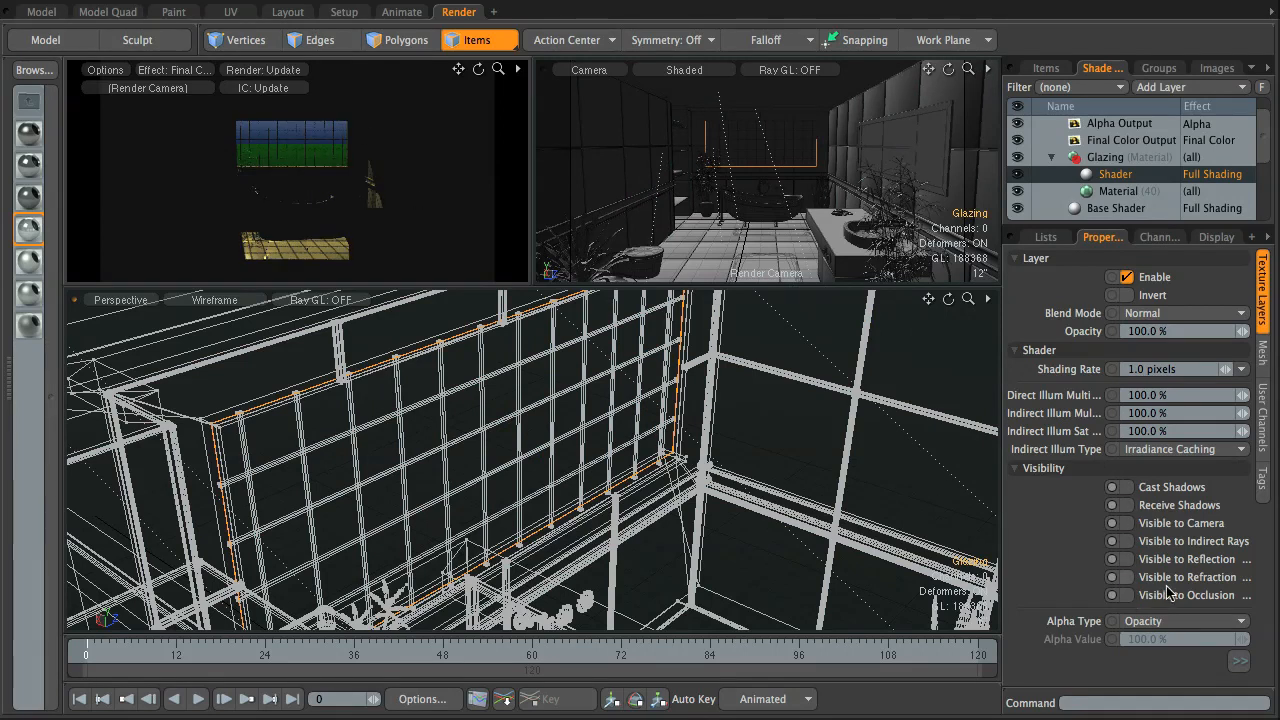
{"action": "left_click", "coordinate": [1051, 158]}
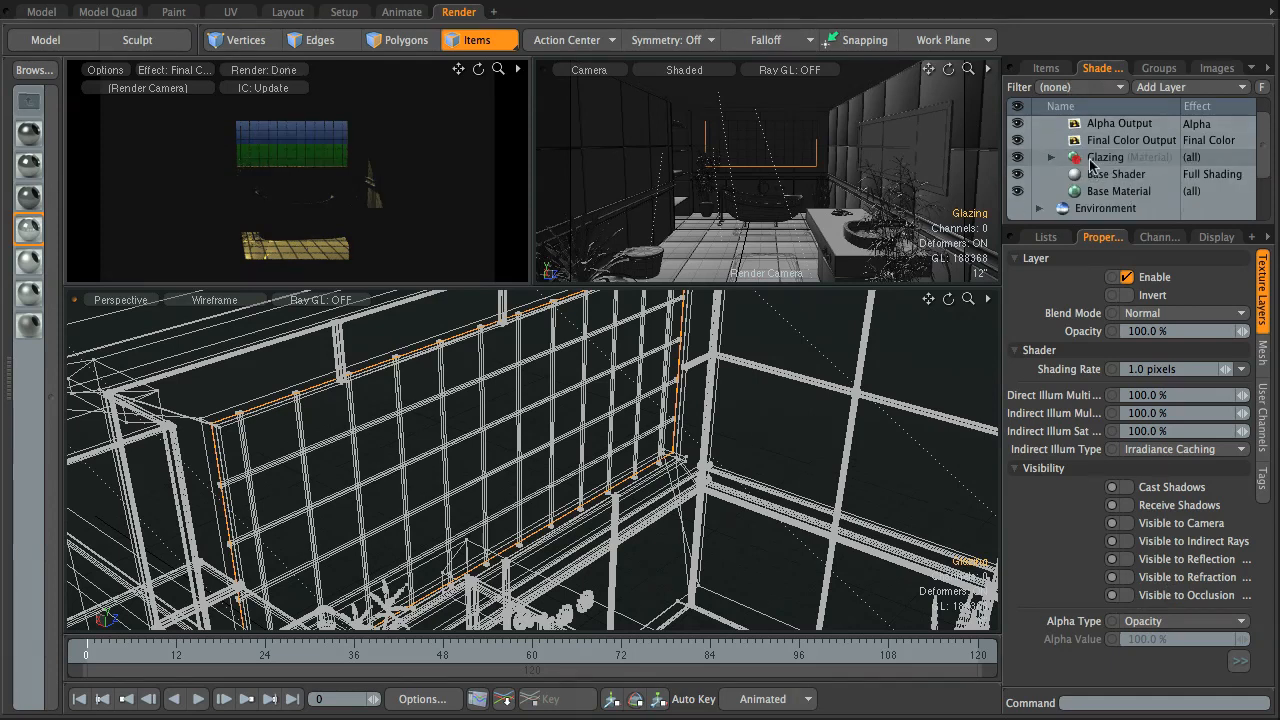
Examine the Glazing mesh in the item list and the order of the layers in the shader tree.
{"action": "left_click", "coordinate": [1046, 67]}
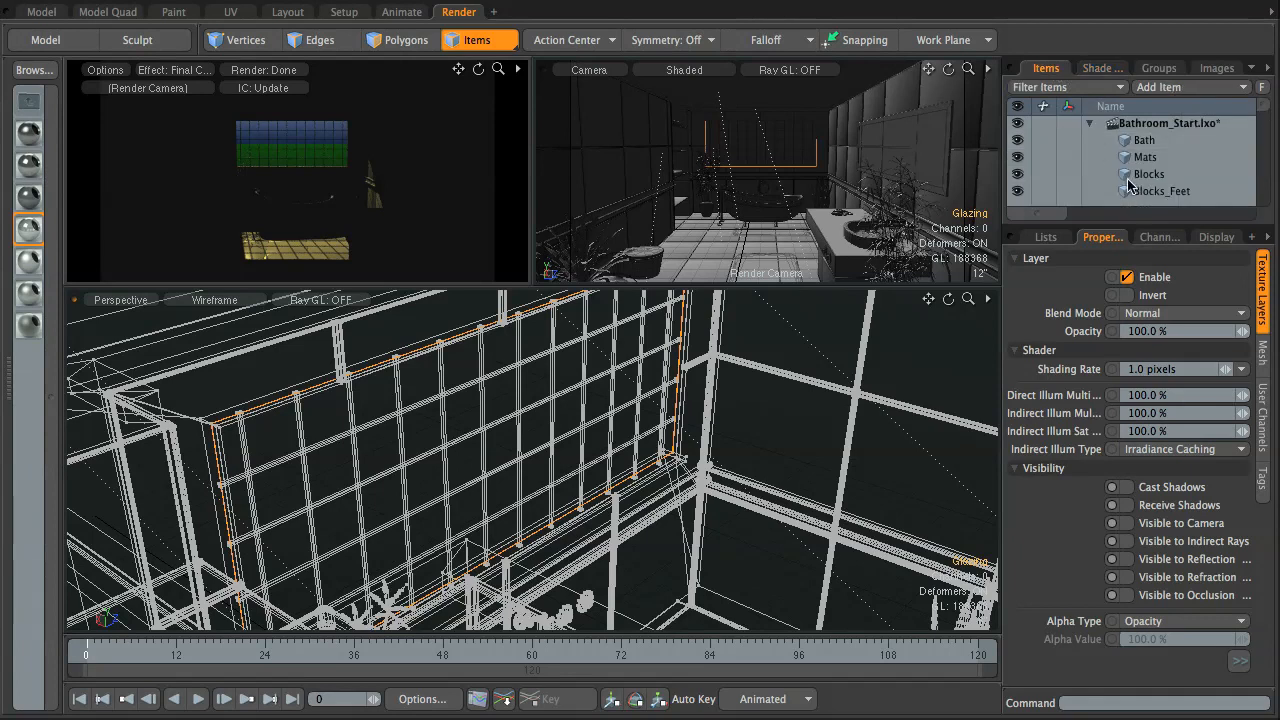
{"action": "scroll", "coordinate": [1100, 157], "scroll_direction": "down", "scroll_amount": 3}
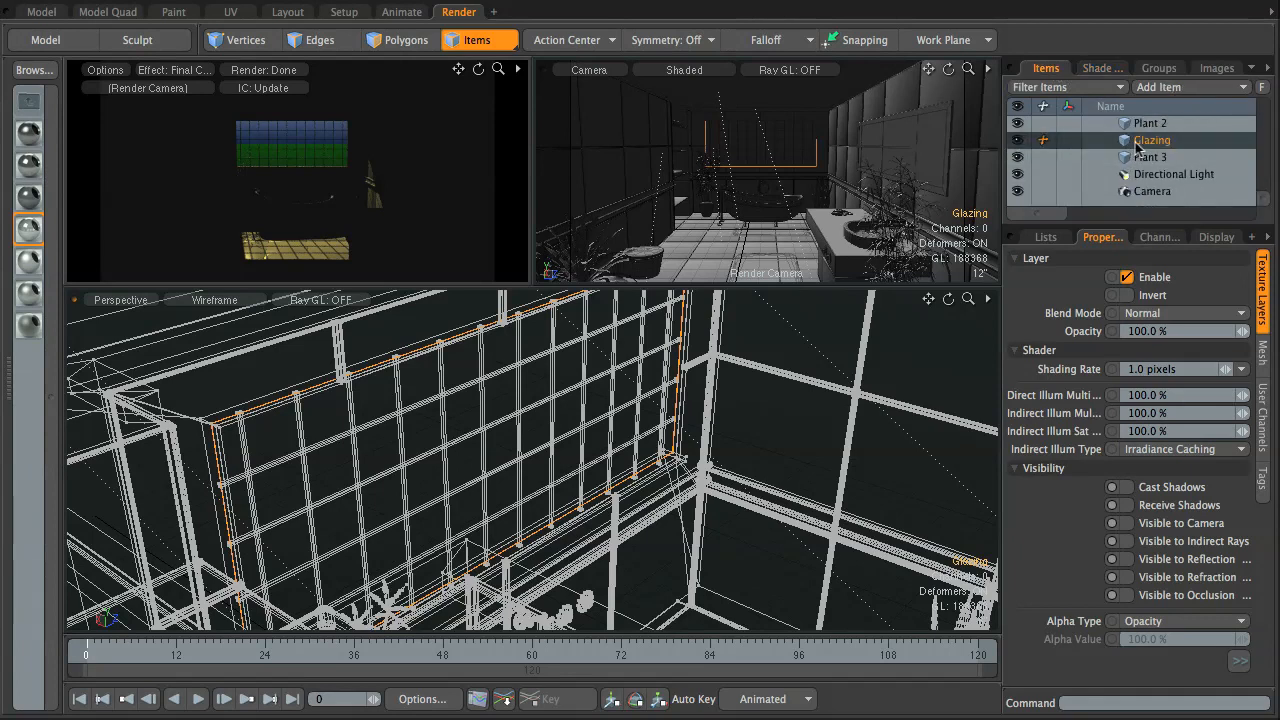
{"action": "left_click", "coordinate": [1097, 68]}
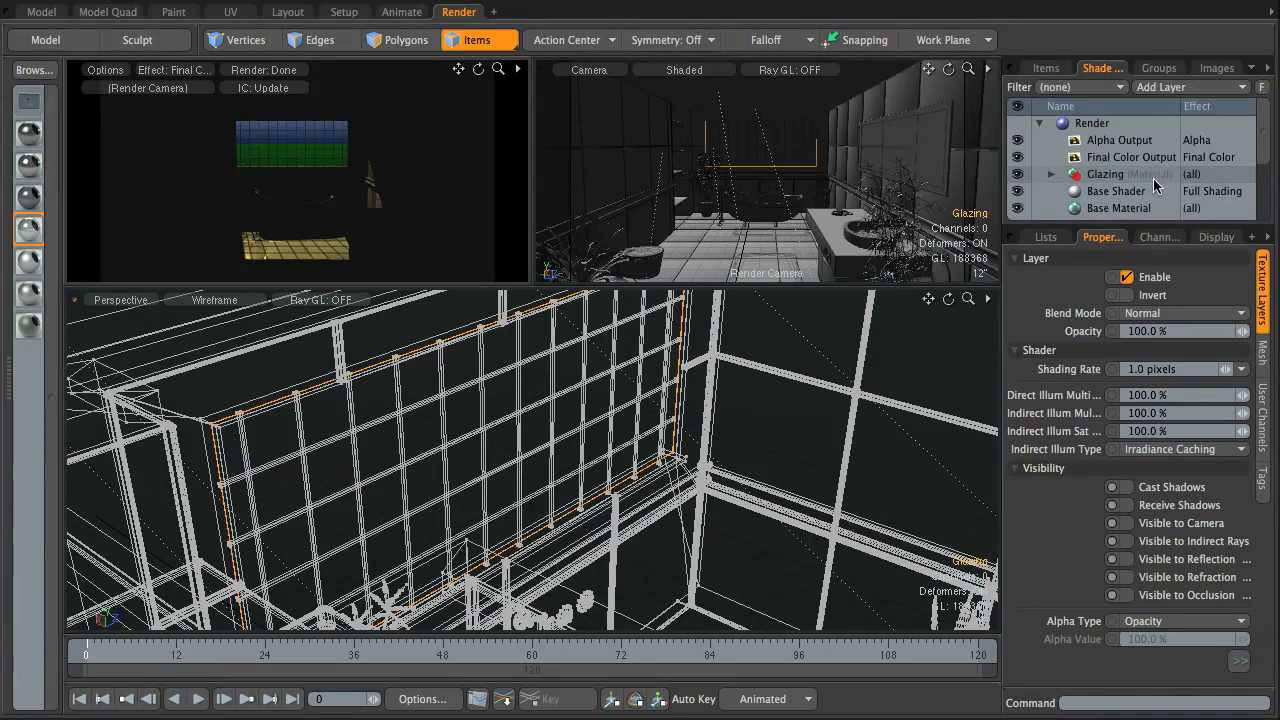
{"action": "scroll", "coordinate": [1150, 185], "scroll_direction": "down", "scroll_amount": 3}
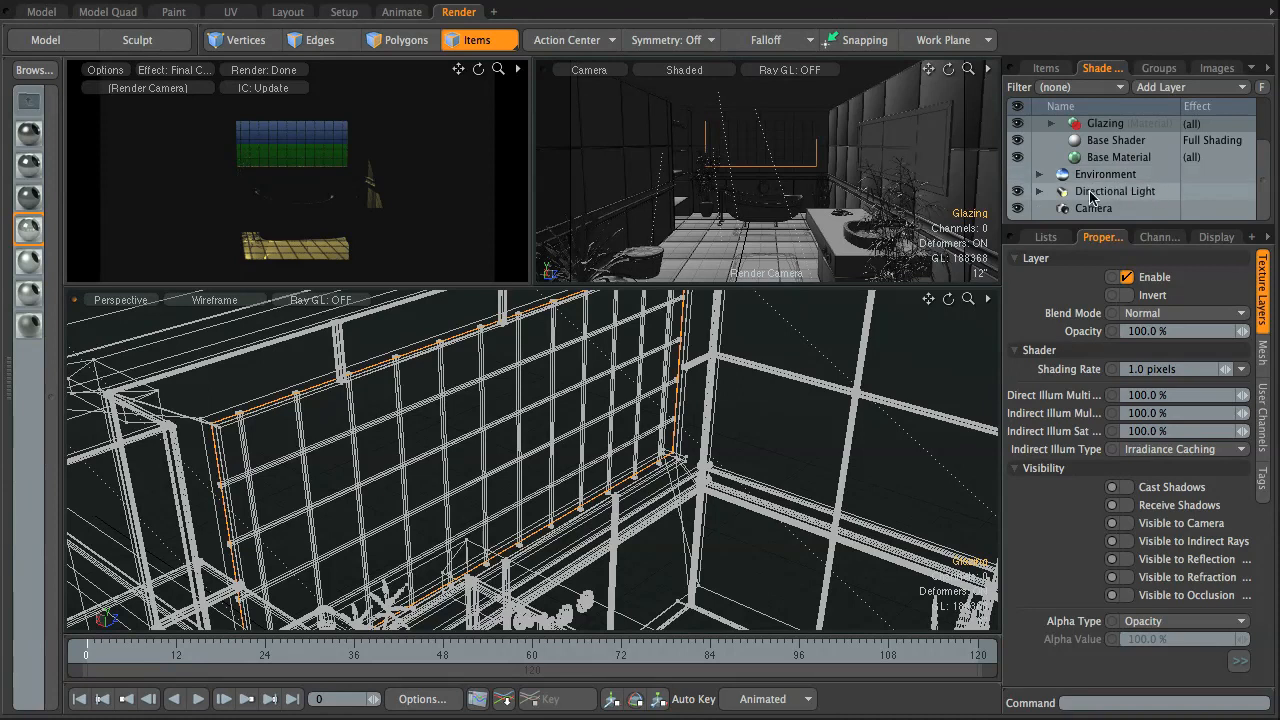
{"action": "scroll", "coordinate": [1117, 172], "scroll_direction": "up", "scroll_amount": 3}
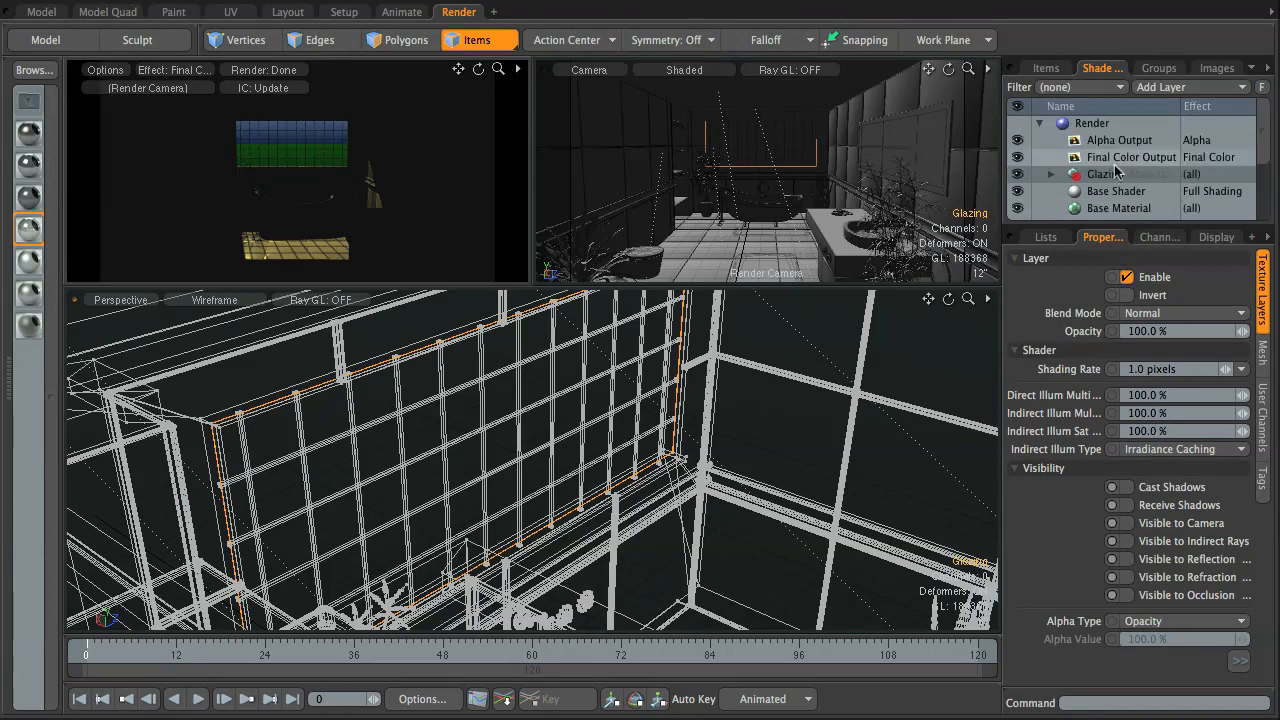
{"action": "scroll", "coordinate": [1112, 190], "scroll_direction": "down", "scroll_amount": 3}
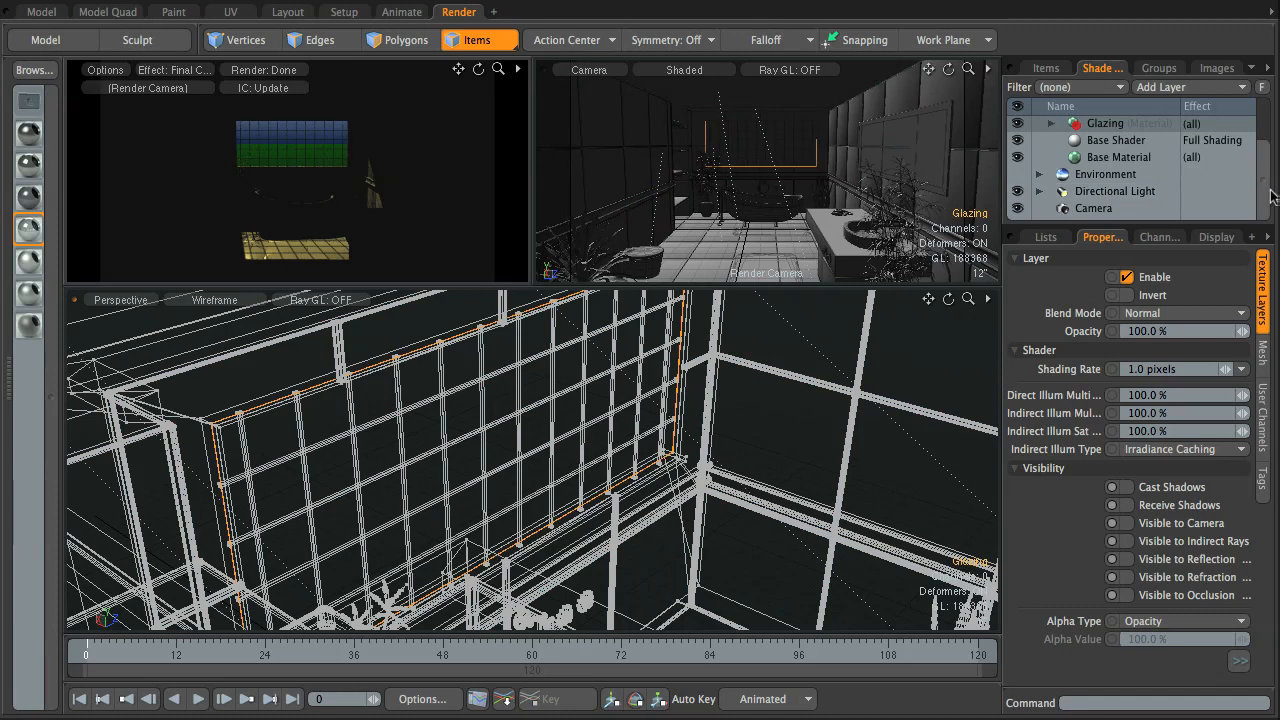
{"action": "scroll", "coordinate": [1266, 190], "scroll_direction": "up", "scroll_amount": 3}
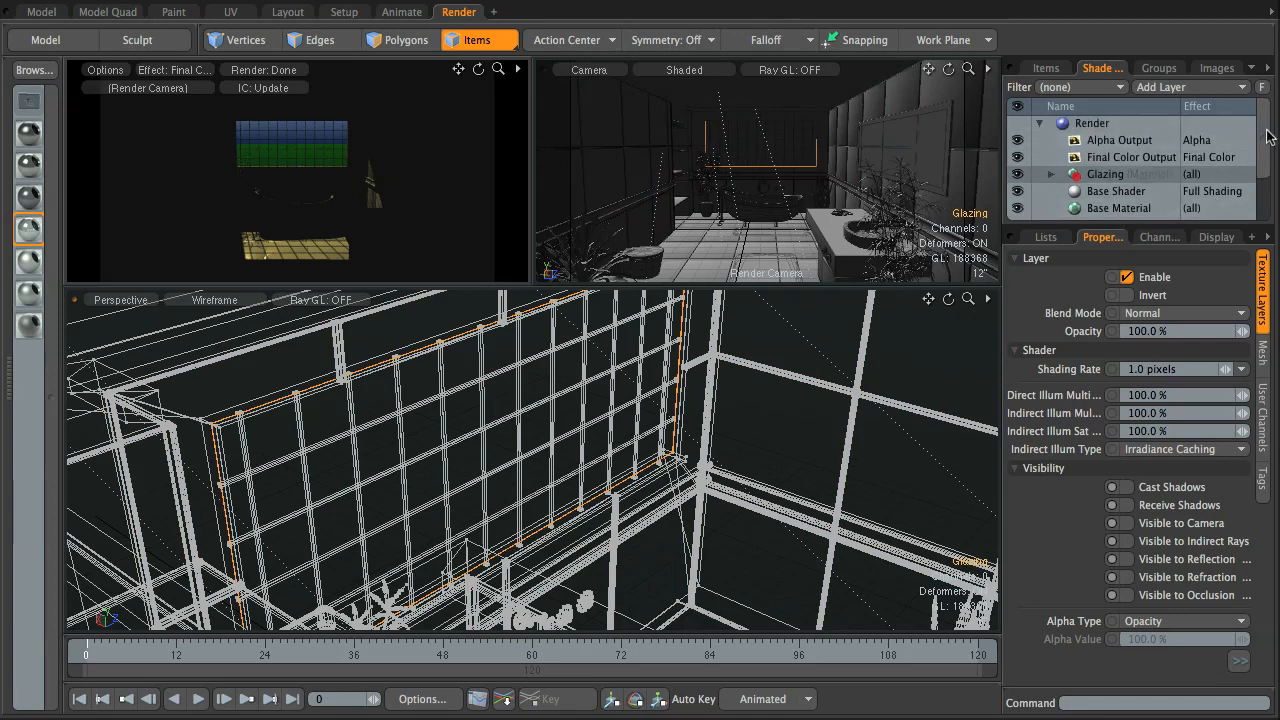
{"action": "scroll", "coordinate": [1266, 135], "scroll_direction": "down", "scroll_amount": 3}
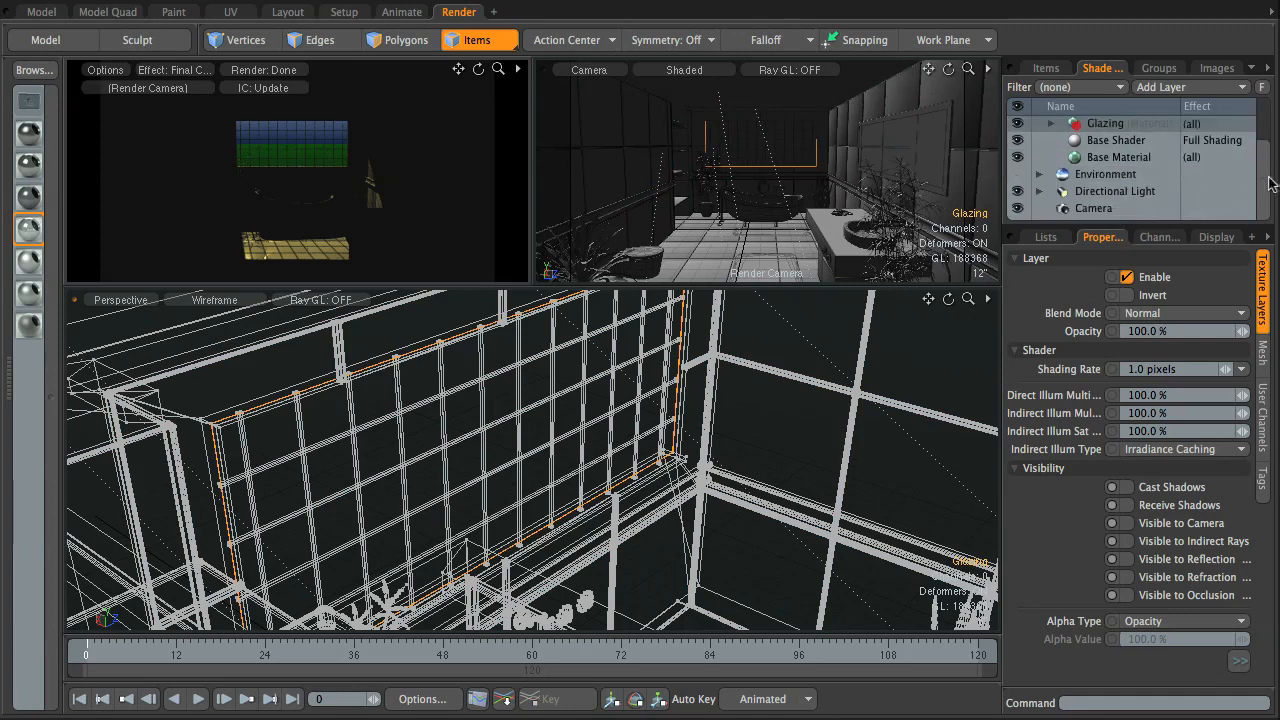
Turn off Filter on Selection in the shader tree and look through all of the scene's material groups.
{"action": "left_click", "coordinate": [1080, 87]}
{"action": "left_click", "coordinate": [1100, 191]}
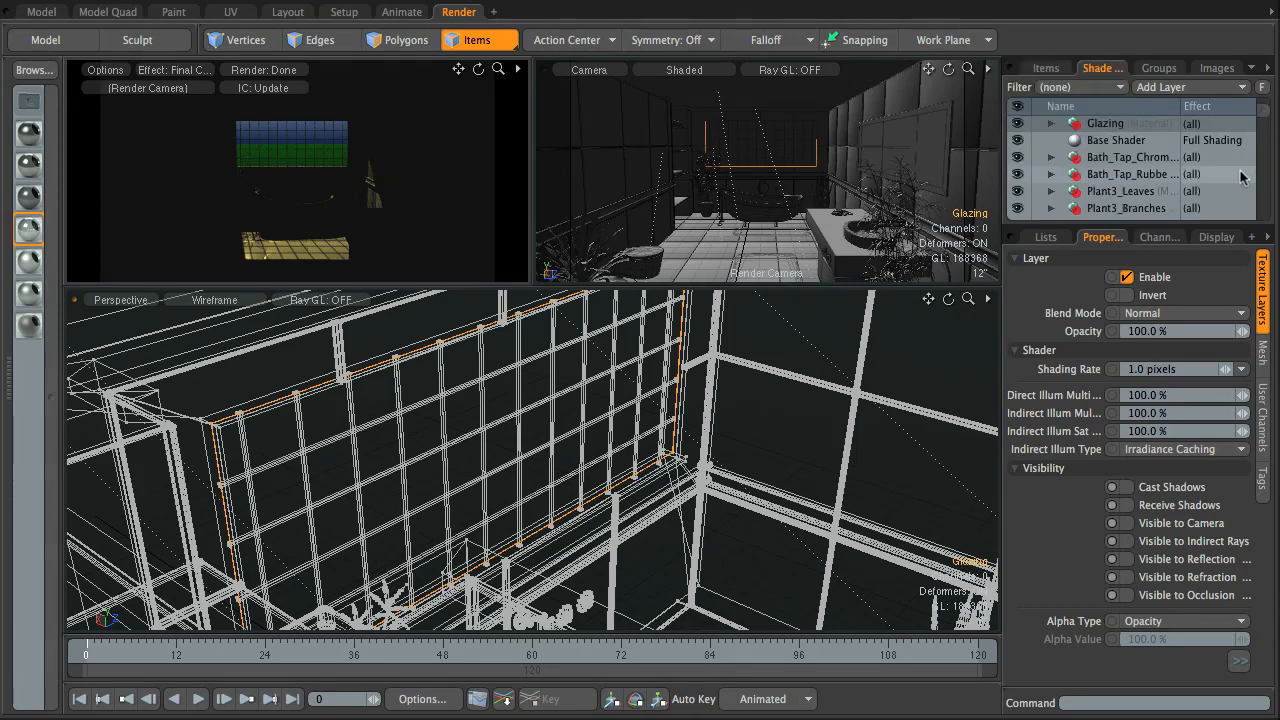
{"action": "scroll", "coordinate": [1268, 120], "scroll_direction": "down", "scroll_amount": 4}
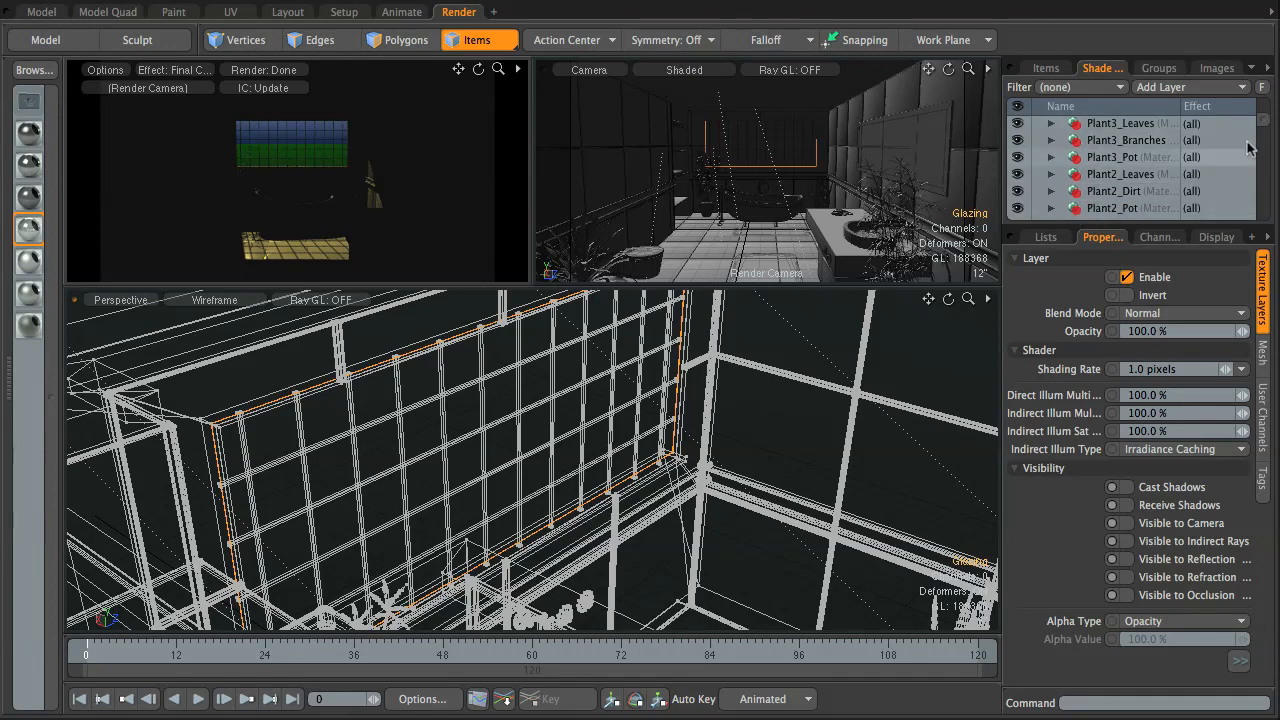
{"action": "left_click_drag", "start_coordinate": [1265, 124], "coordinate": [1265, 112]}
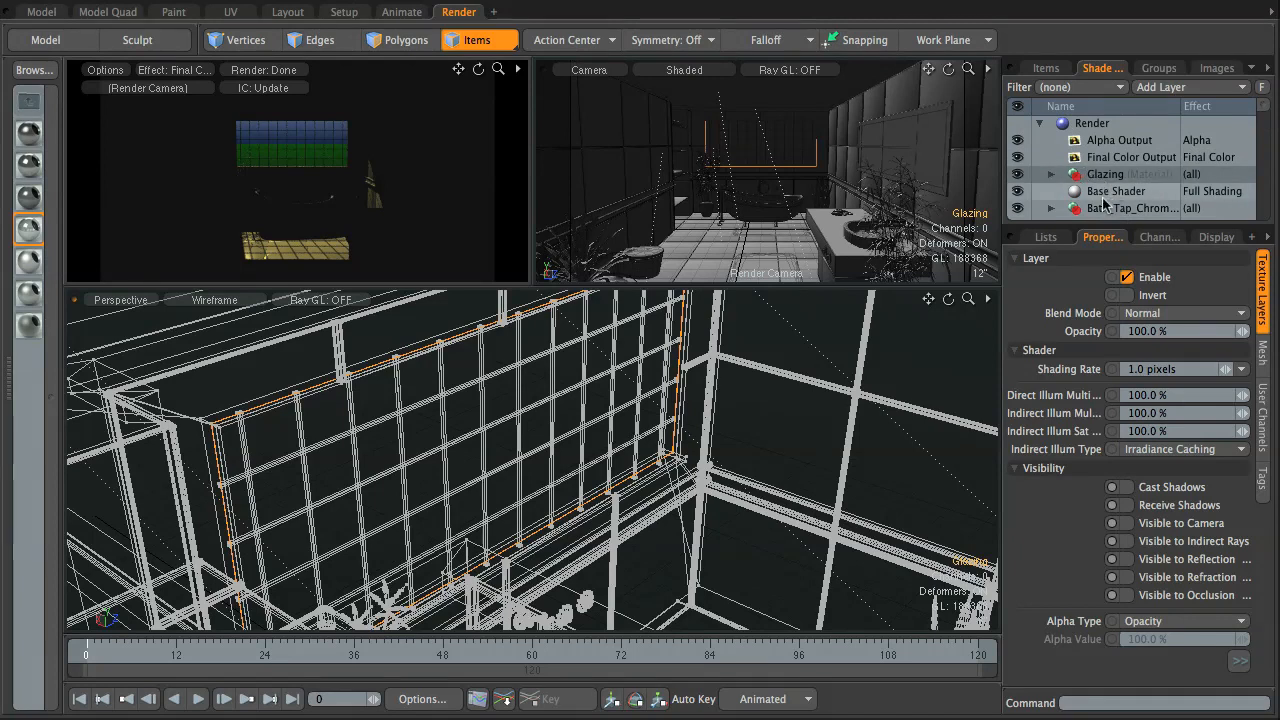
{"action": "scroll", "coordinate": [1113, 150], "scroll_direction": "down", "scroll_amount": 3}
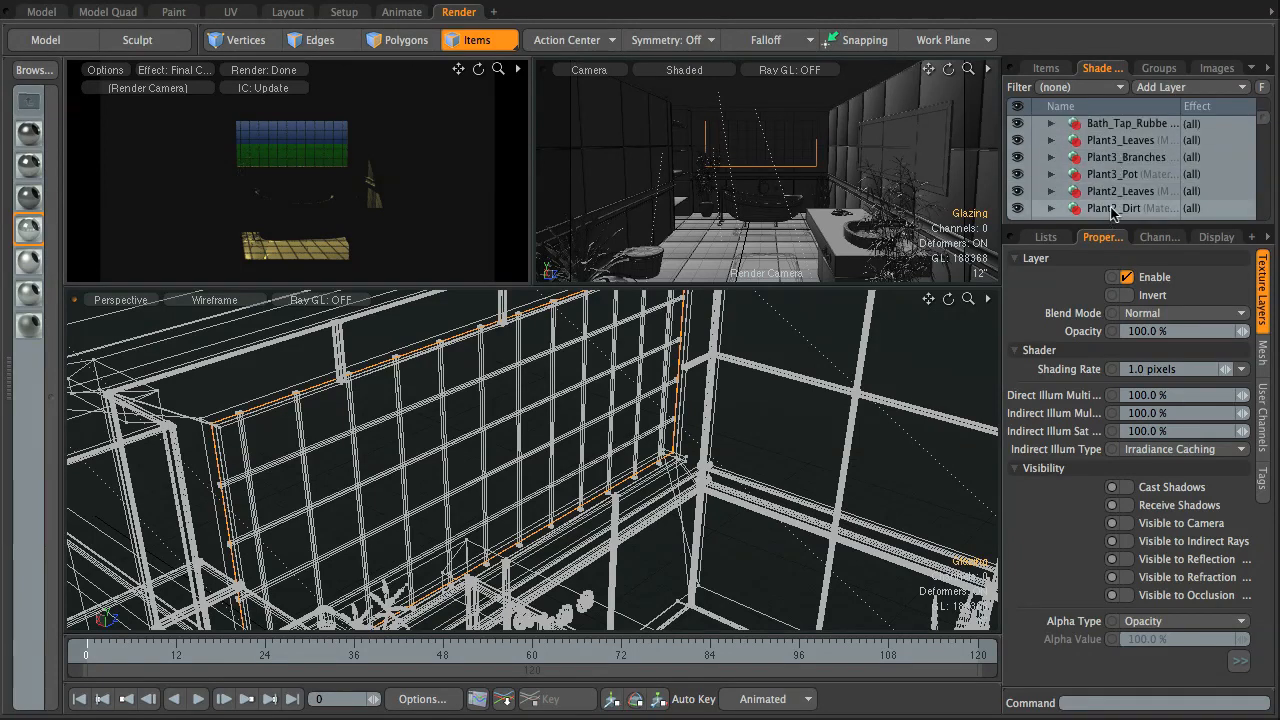
{"action": "scroll", "coordinate": [1110, 208], "scroll_direction": "up", "scroll_amount": 3}
Add a Material layer directly beneath the Base Shader and rename it Clay Material.
{"action": "left_click", "coordinate": [1115, 191]}
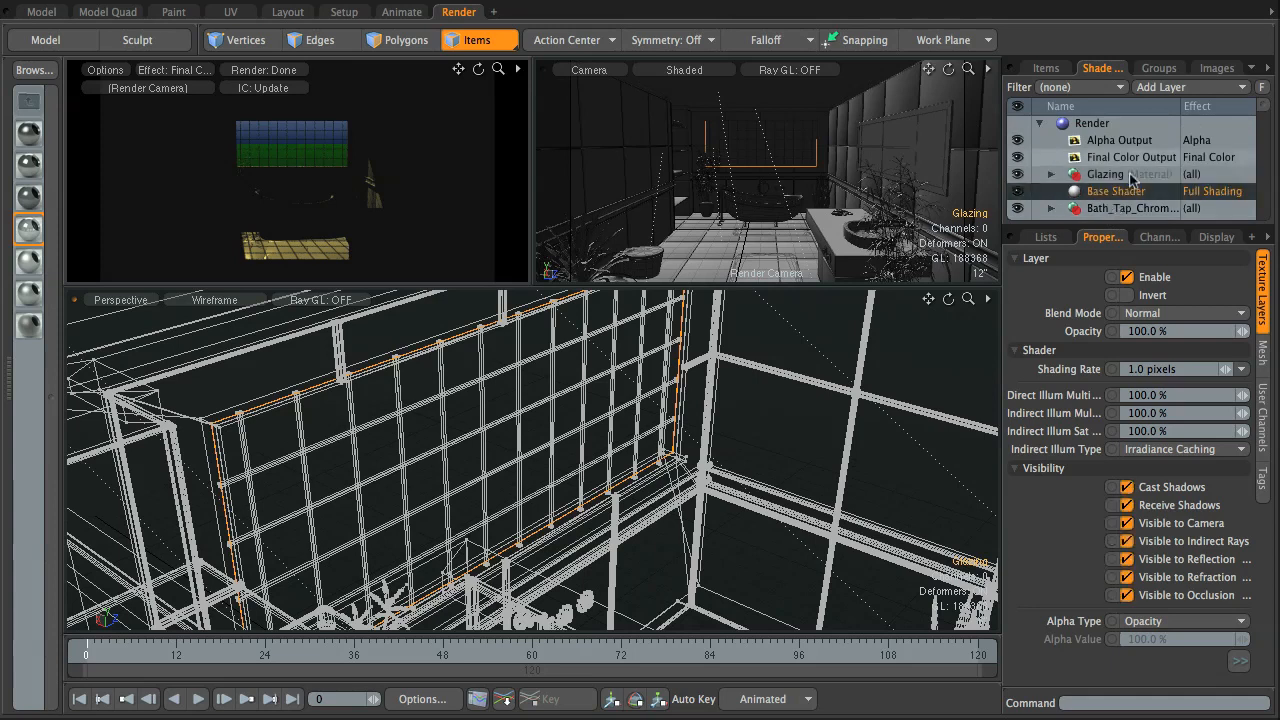
{"action": "left_click", "coordinate": [1190, 88]}
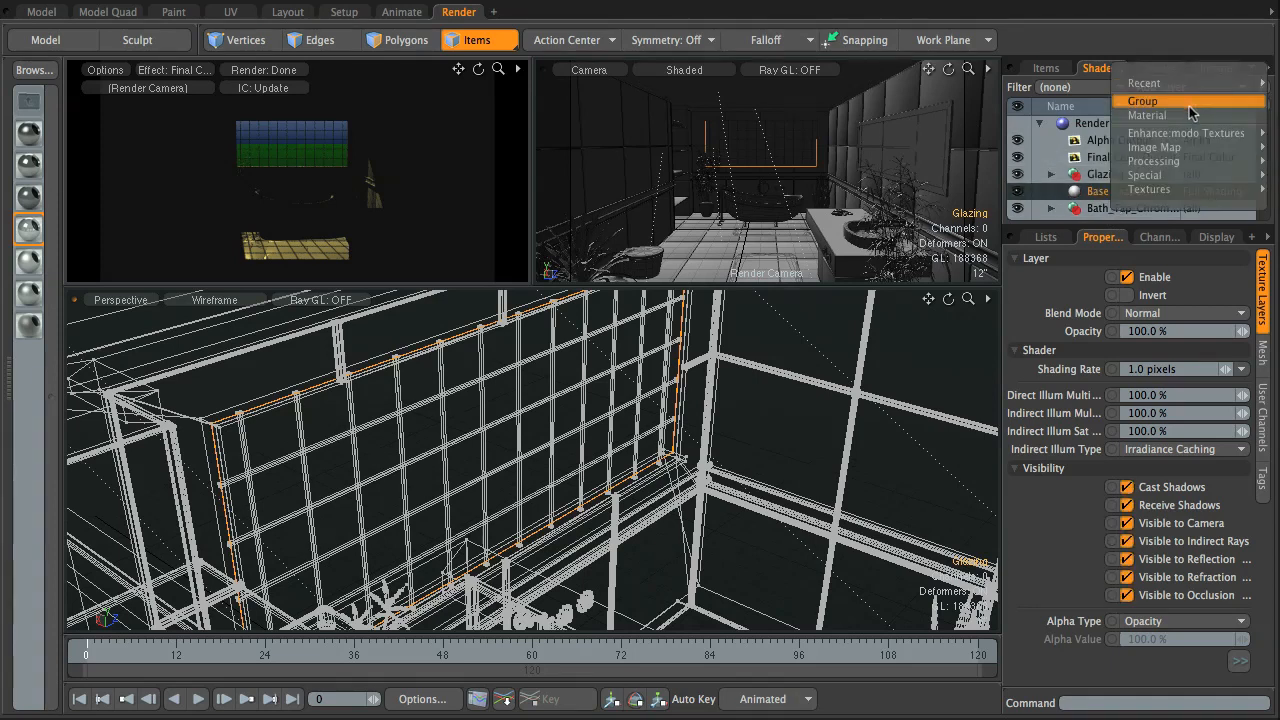
{"action": "left_click", "coordinate": [1160, 95]}
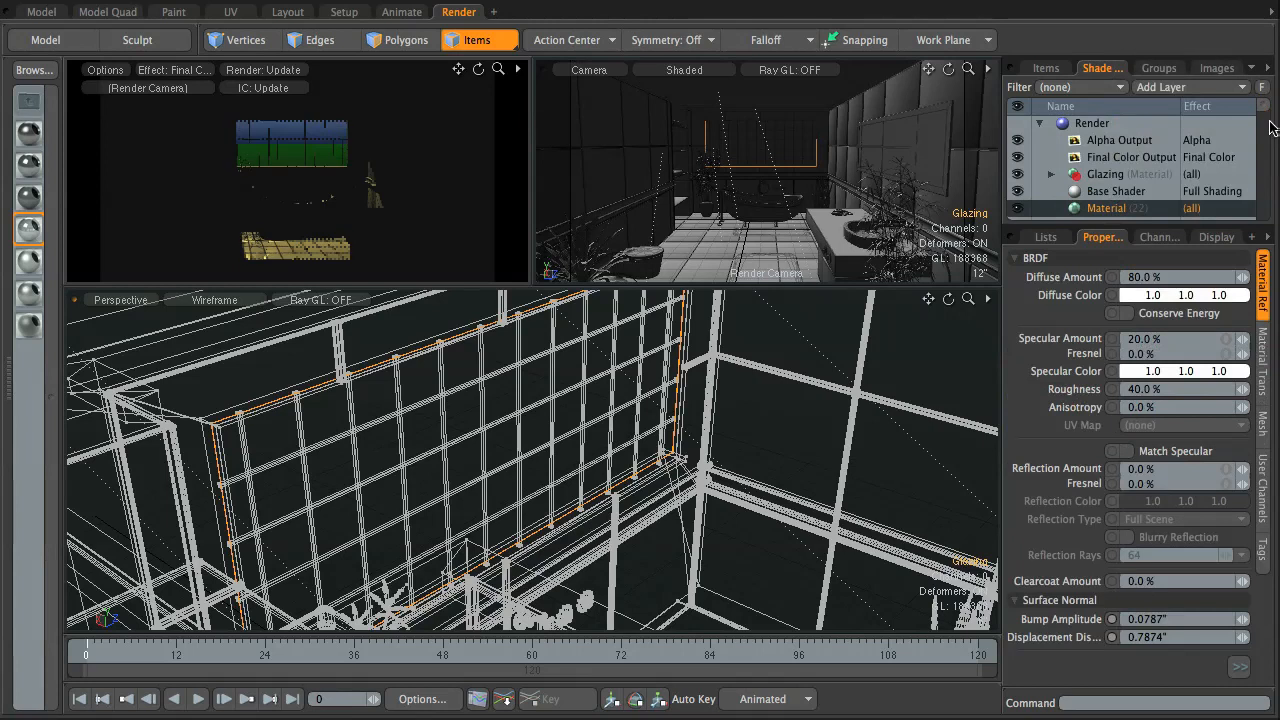
{"action": "scroll", "coordinate": [1265, 120], "scroll_direction": "down", "scroll_amount": 3}
{"action": "scroll", "coordinate": [1265, 120], "scroll_direction": "down", "scroll_amount": 1}
{"action": "double_click", "coordinate": [1110, 140]}
{"action": "type", "text": "Clay Materia"}
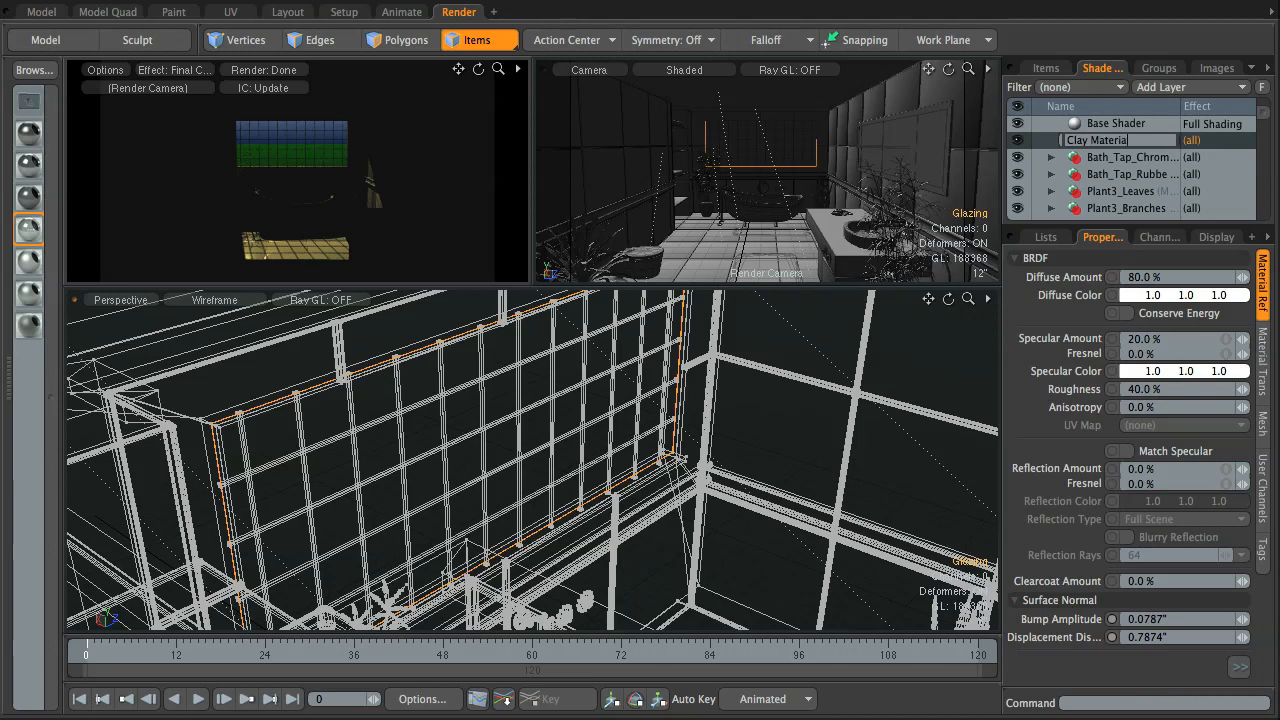
{"action": "type", "text": "l"}
{"action": "key", "text": "Return"}
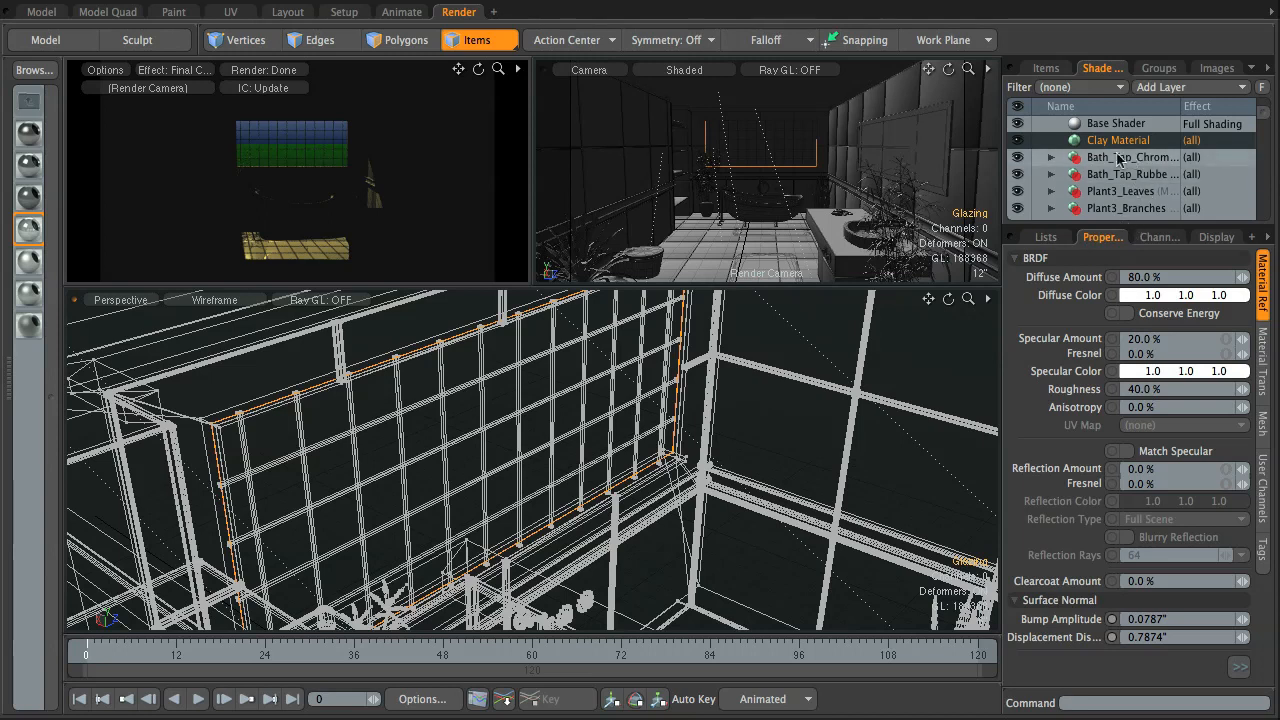
Turn off the Clay Material's visibility and reapply Filter on Selection to the shader tree.
{"action": "left_click", "coordinate": [1023, 142]}
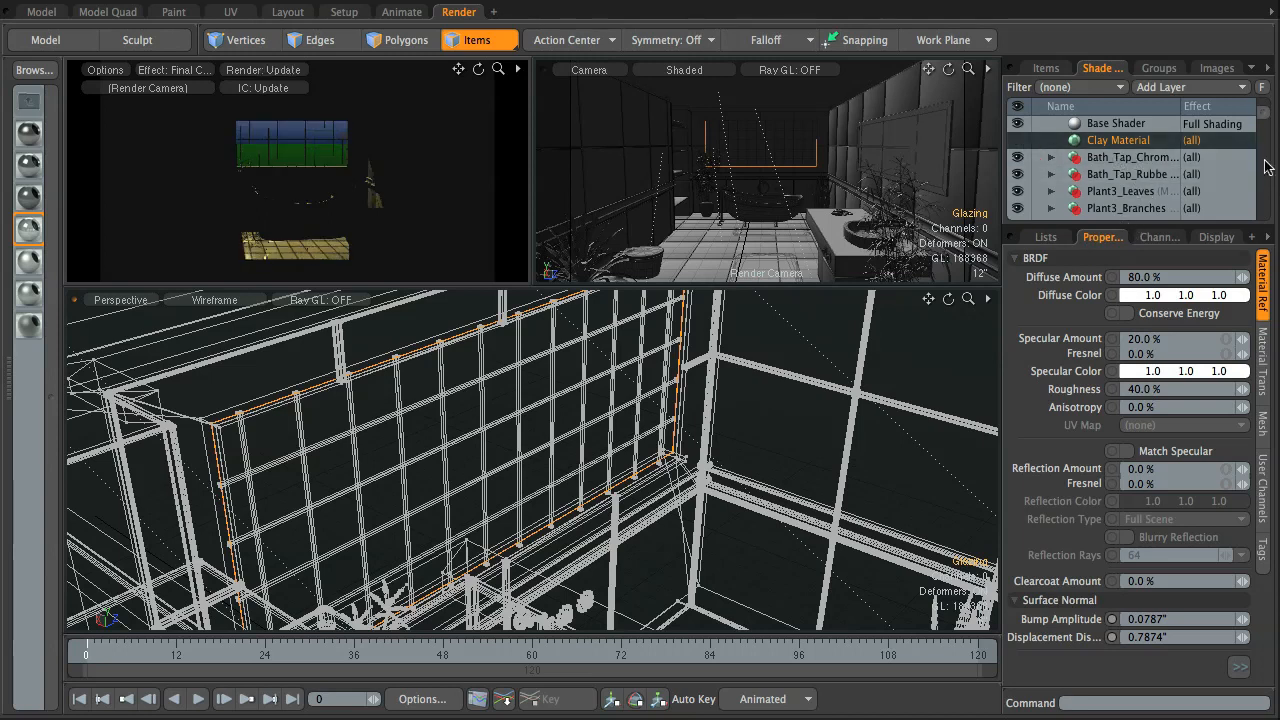
{"action": "left_click", "coordinate": [1018, 141]}
{"action": "left_click", "coordinate": [1068, 87]}
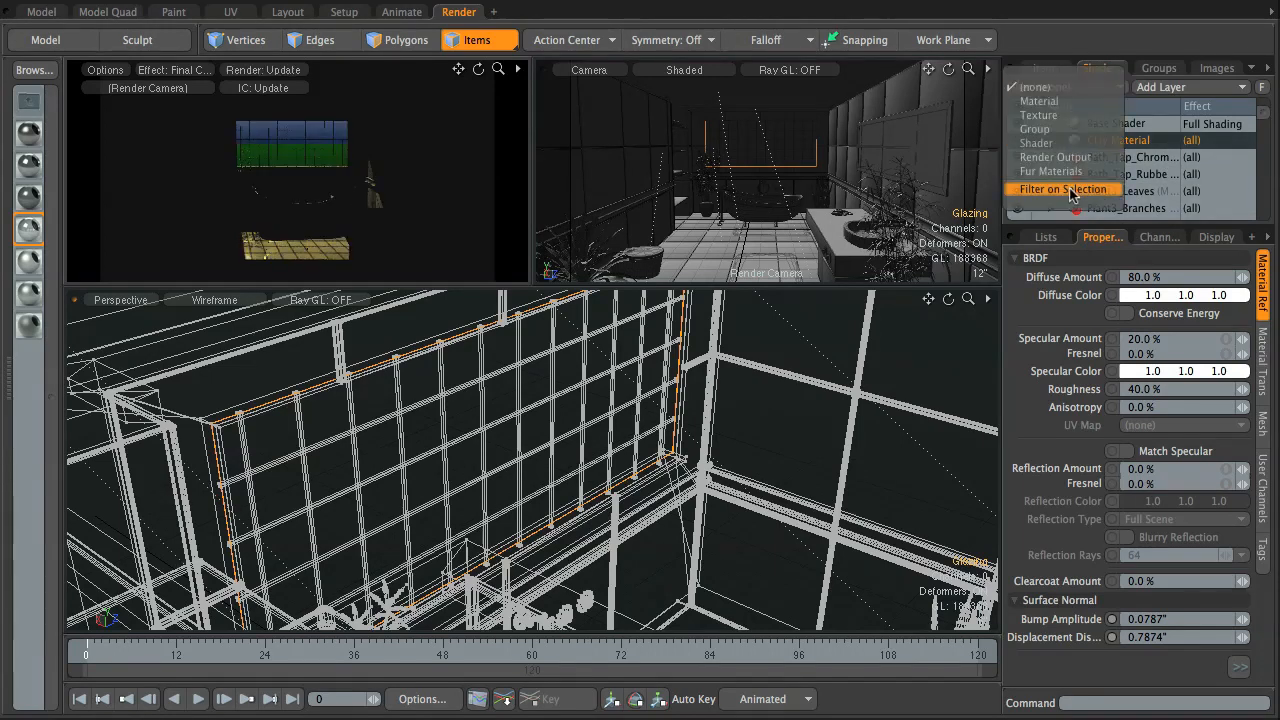
{"action": "left_click", "coordinate": [1068, 190]}
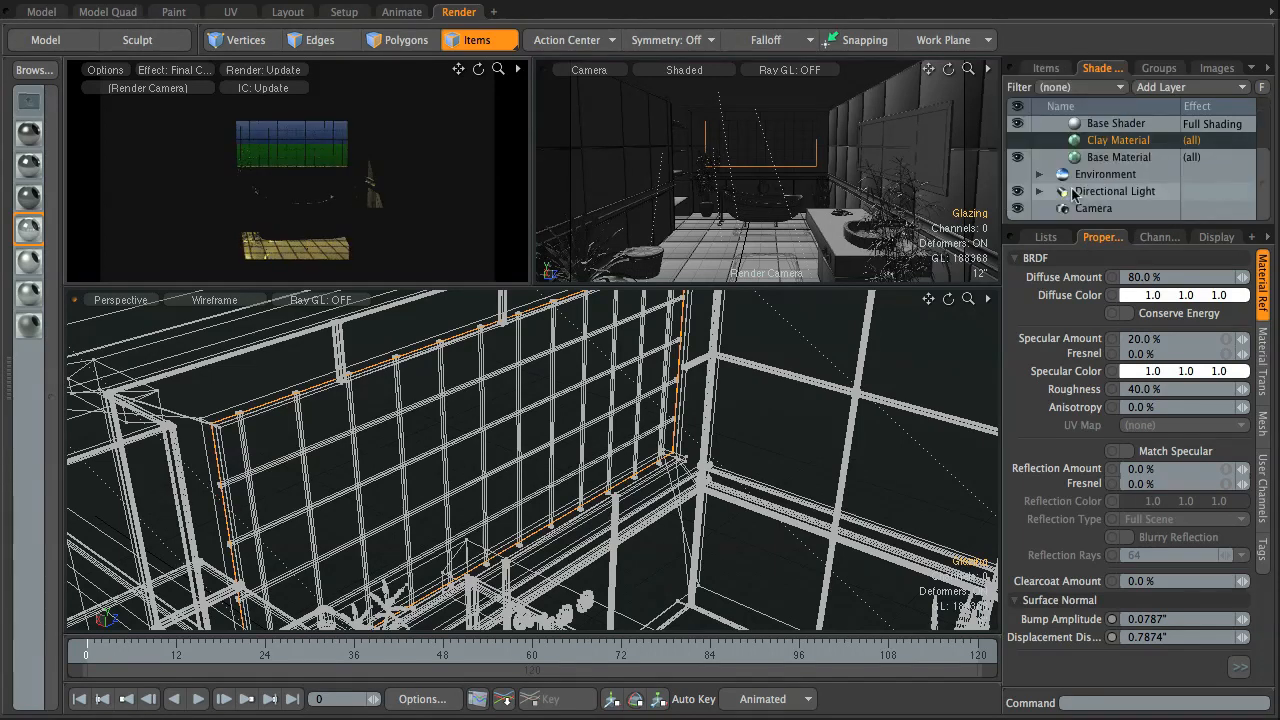
Set the Environment Material's Environment Type to Physically-based Daylight.
{"action": "left_click", "coordinate": [745, 172]}
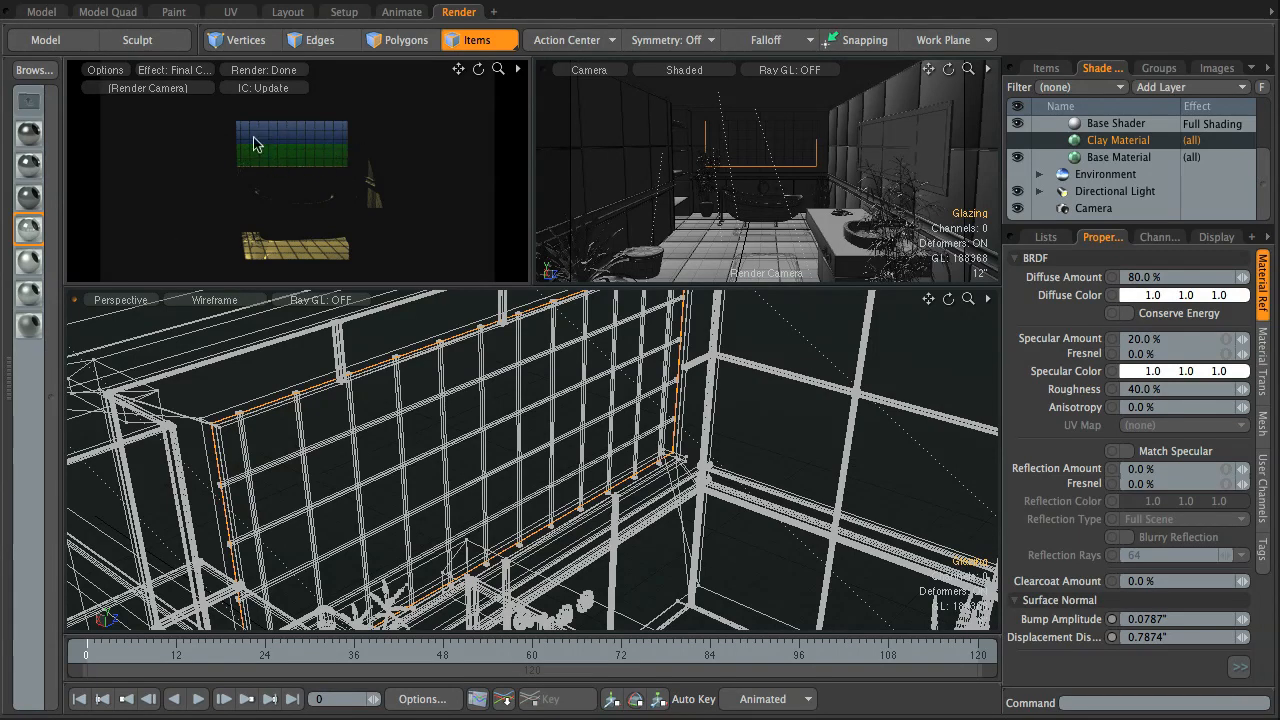
{"action": "left_click", "coordinate": [1038, 175]}
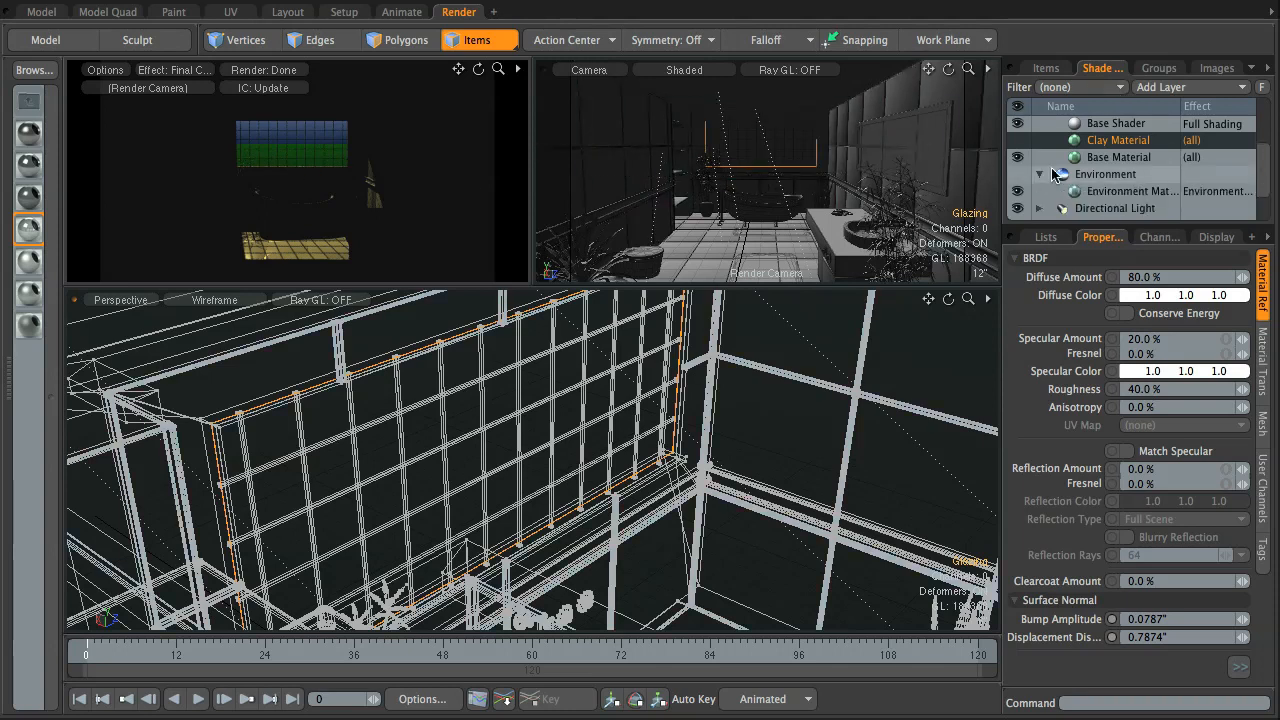
{"action": "left_click", "coordinate": [1108, 193]}
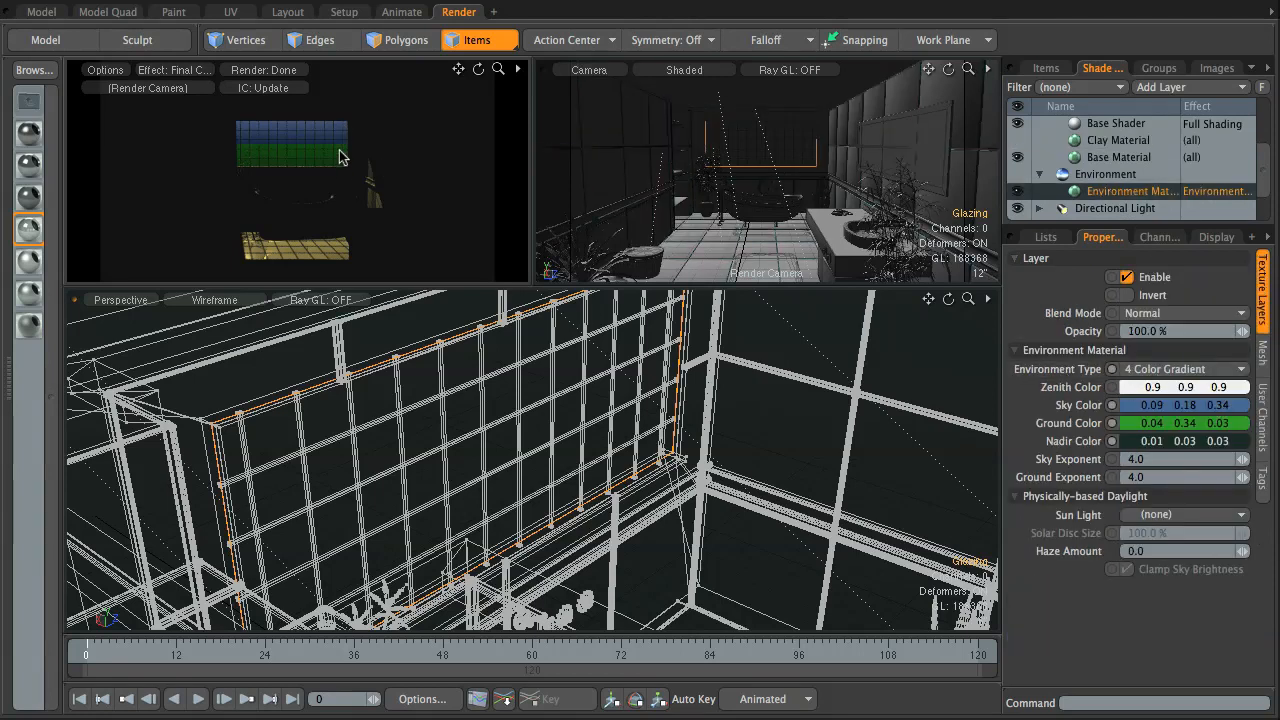
{"action": "left_click", "coordinate": [1180, 369]}
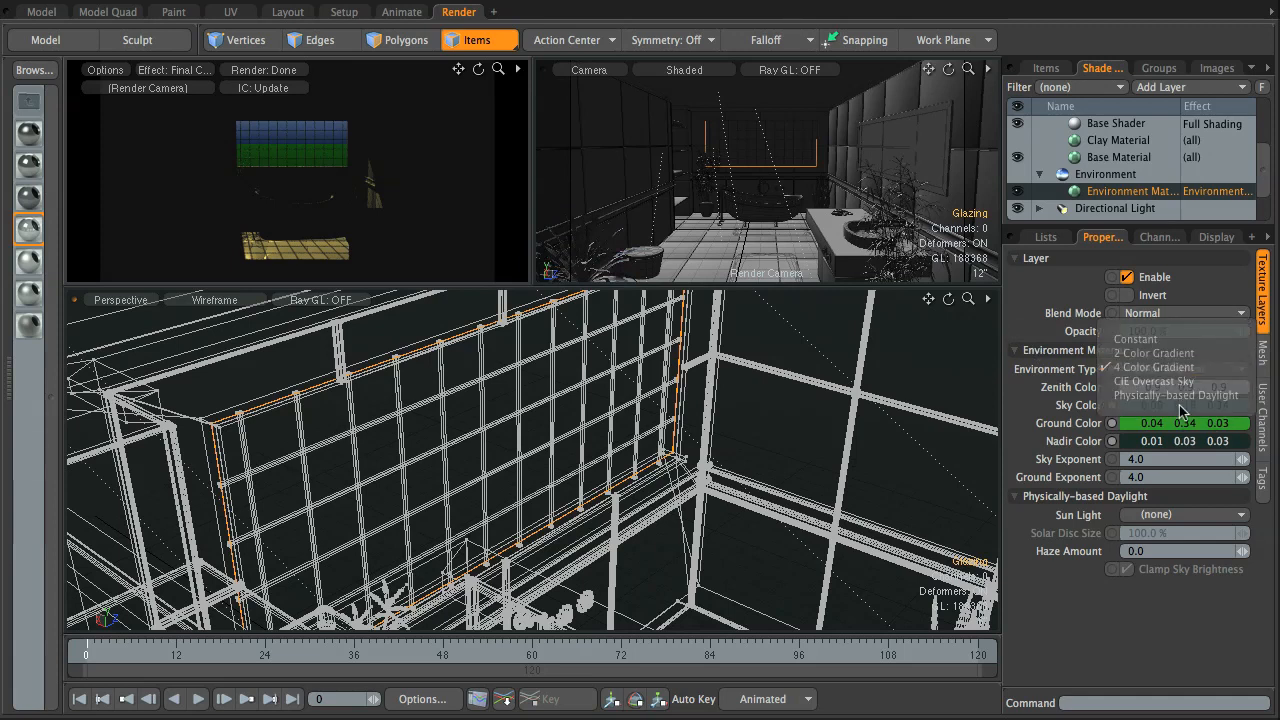
{"action": "left_click", "coordinate": [1176, 395]}
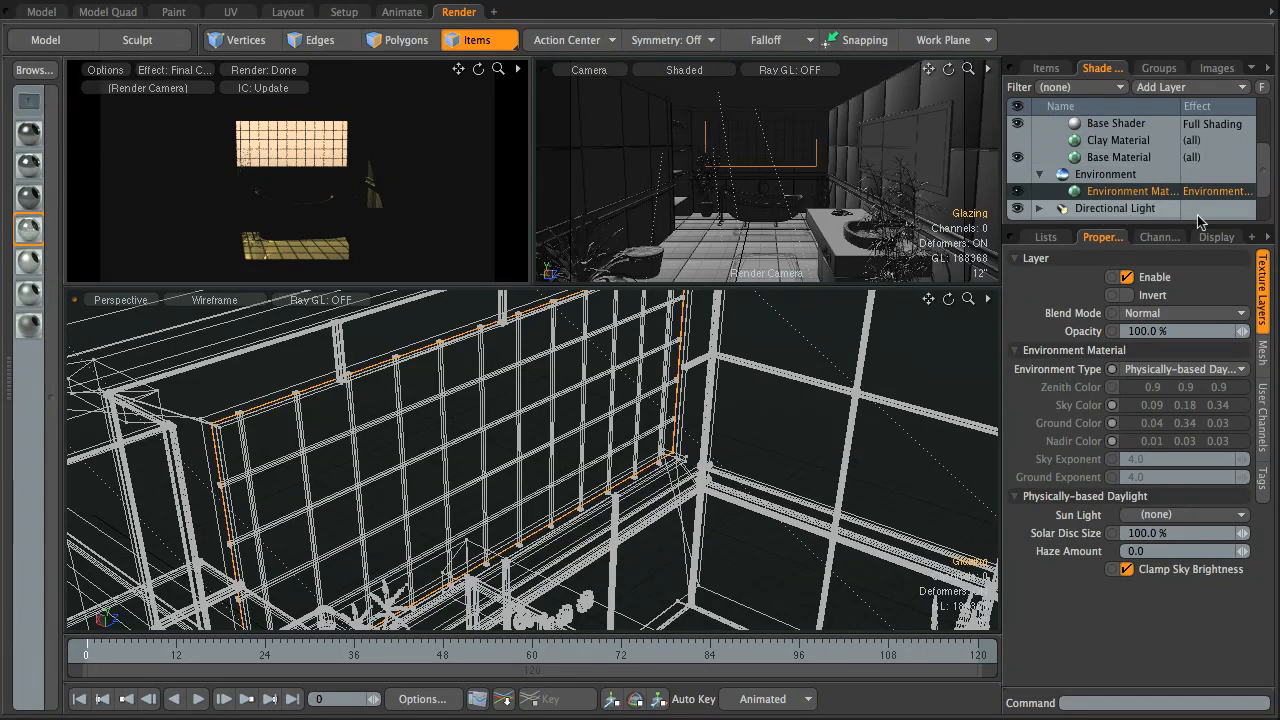
Review the Directional Light's settings and assign that light as the Sun Light of the Environment Material's daylight.
{"action": "scroll", "coordinate": [1265, 192], "scroll_direction": "down", "scroll_amount": 1}
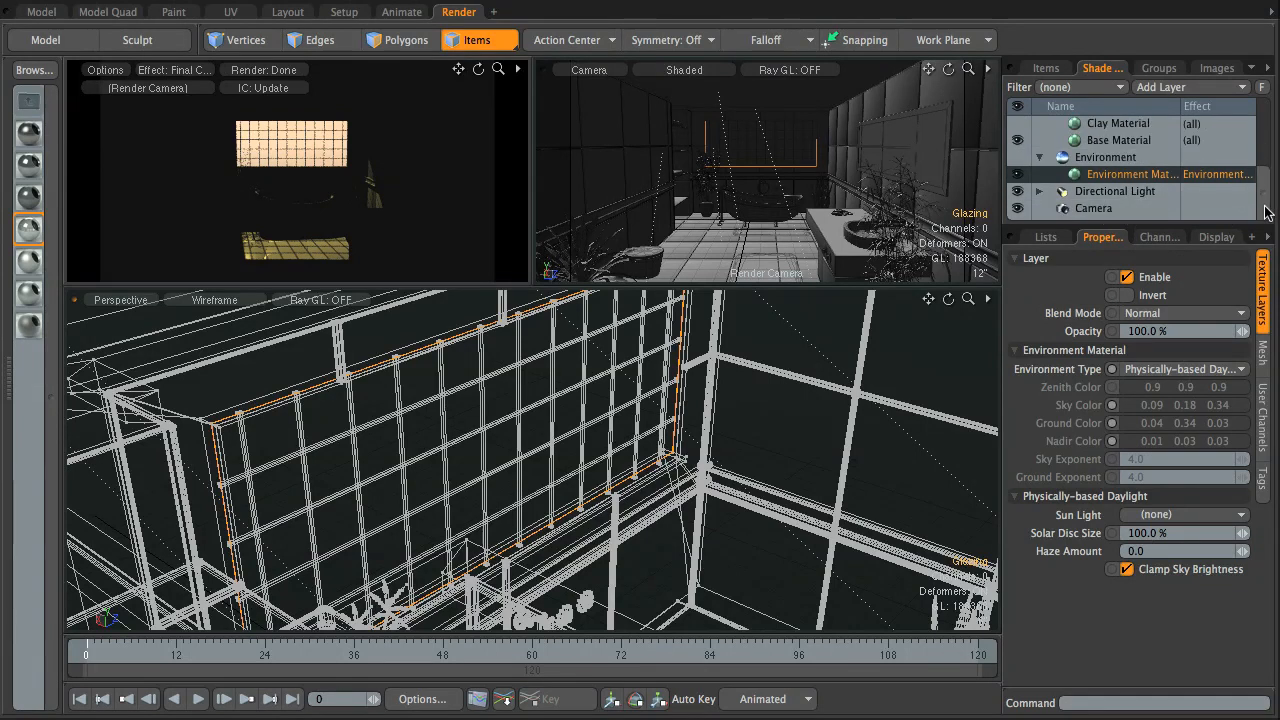
{"action": "left_click", "coordinate": [1040, 191]}
{"action": "left_click", "coordinate": [1095, 191]}
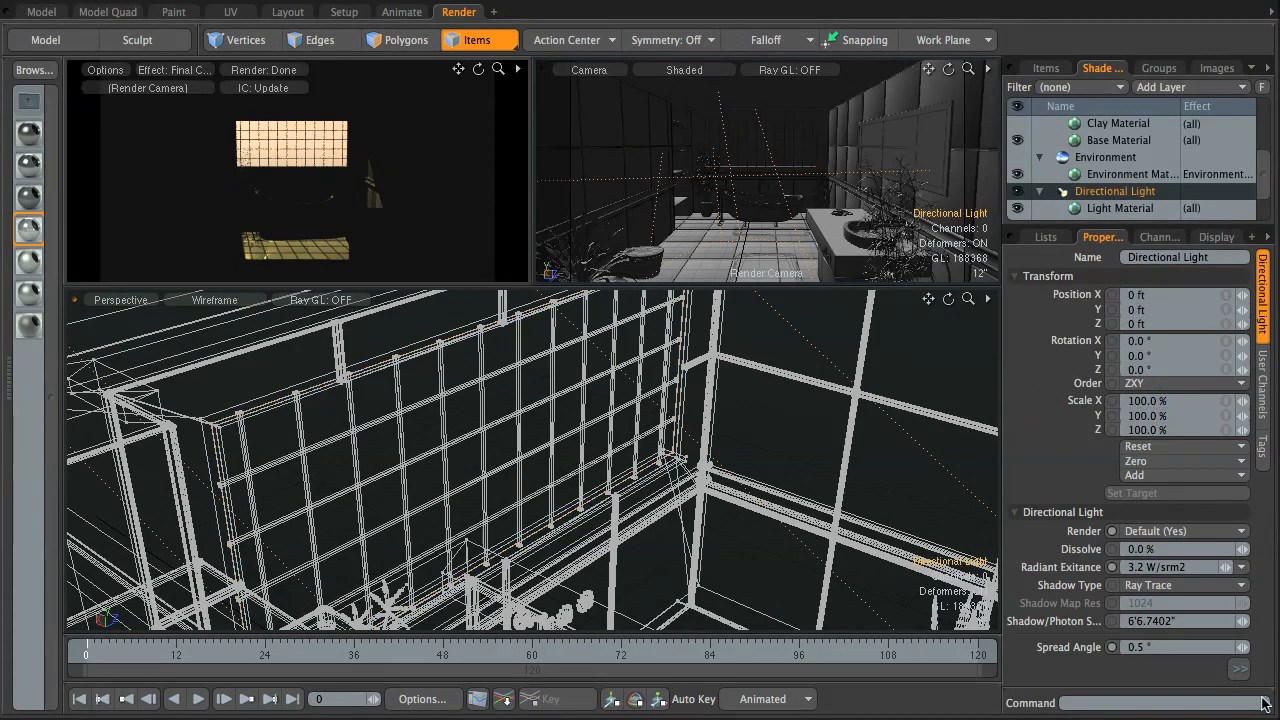
{"action": "left_click", "coordinate": [1239, 668]}
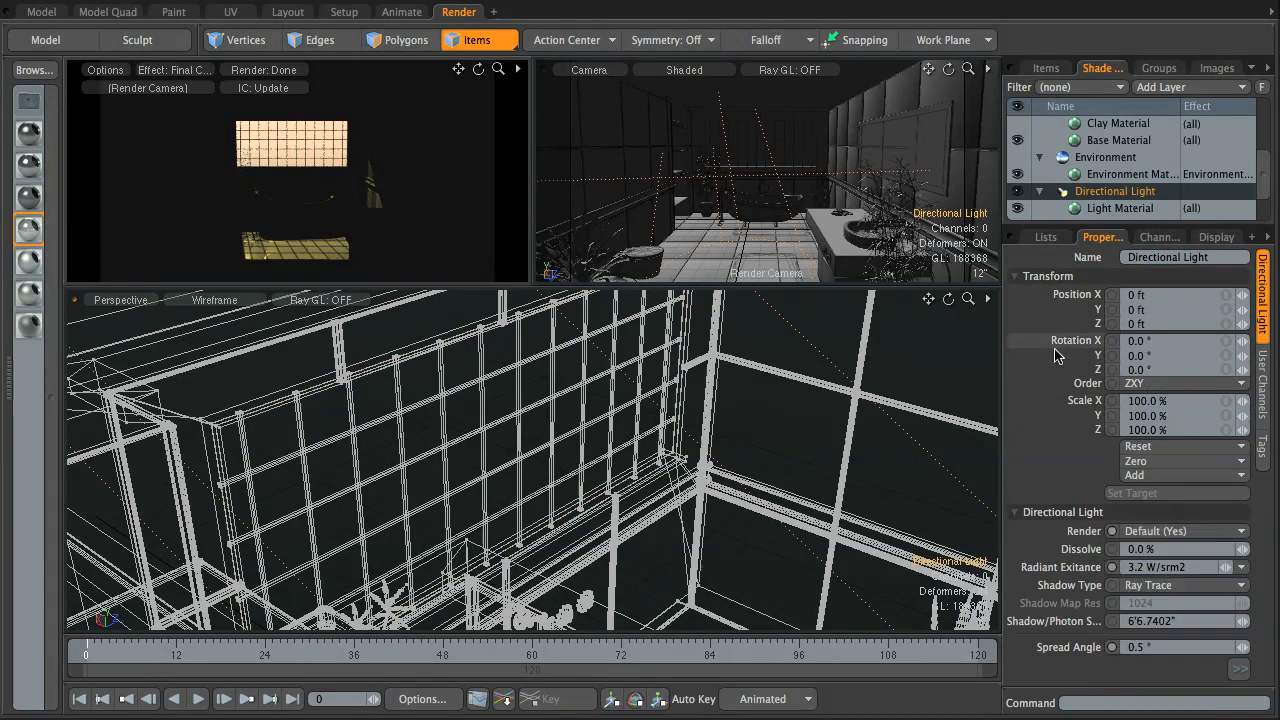
{"action": "left_click", "coordinate": [1110, 175]}
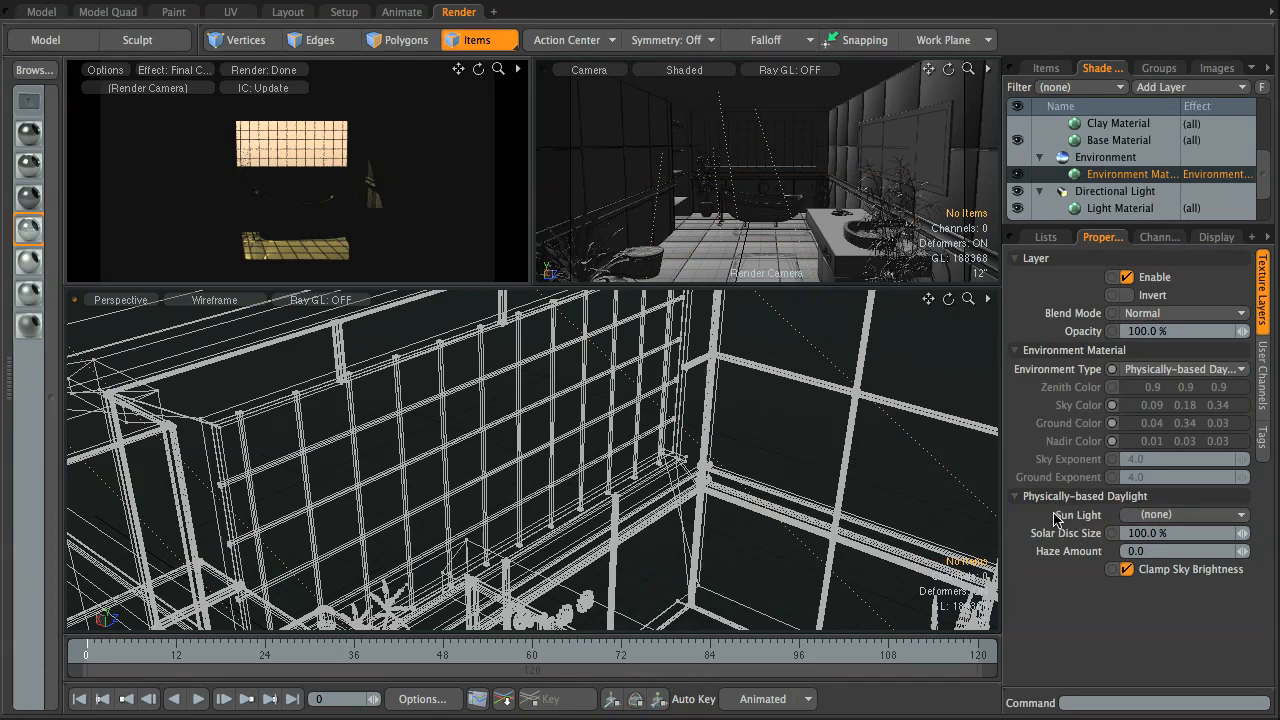
{"action": "left_click", "coordinate": [1160, 515]}
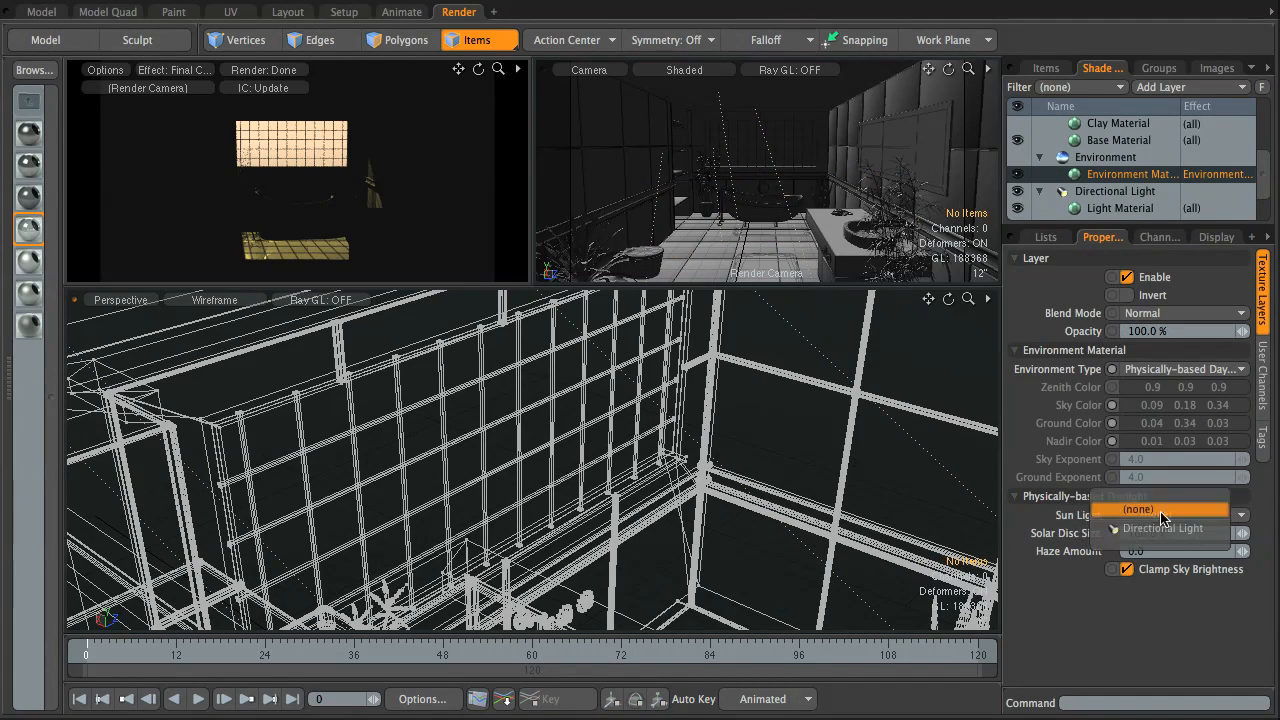
{"action": "left_click", "coordinate": [1165, 529]}
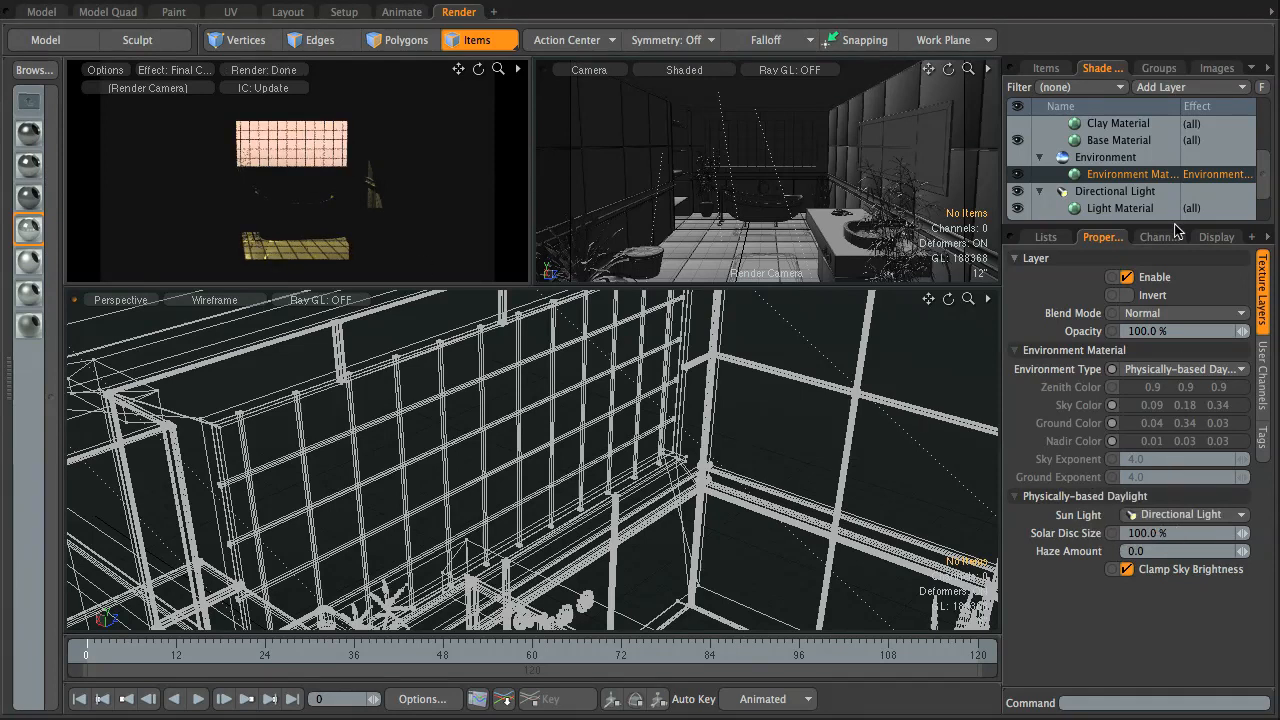
Collapse the Environment and Directional Light groups in the shader tree.
{"action": "left_click", "coordinate": [1039, 157]}
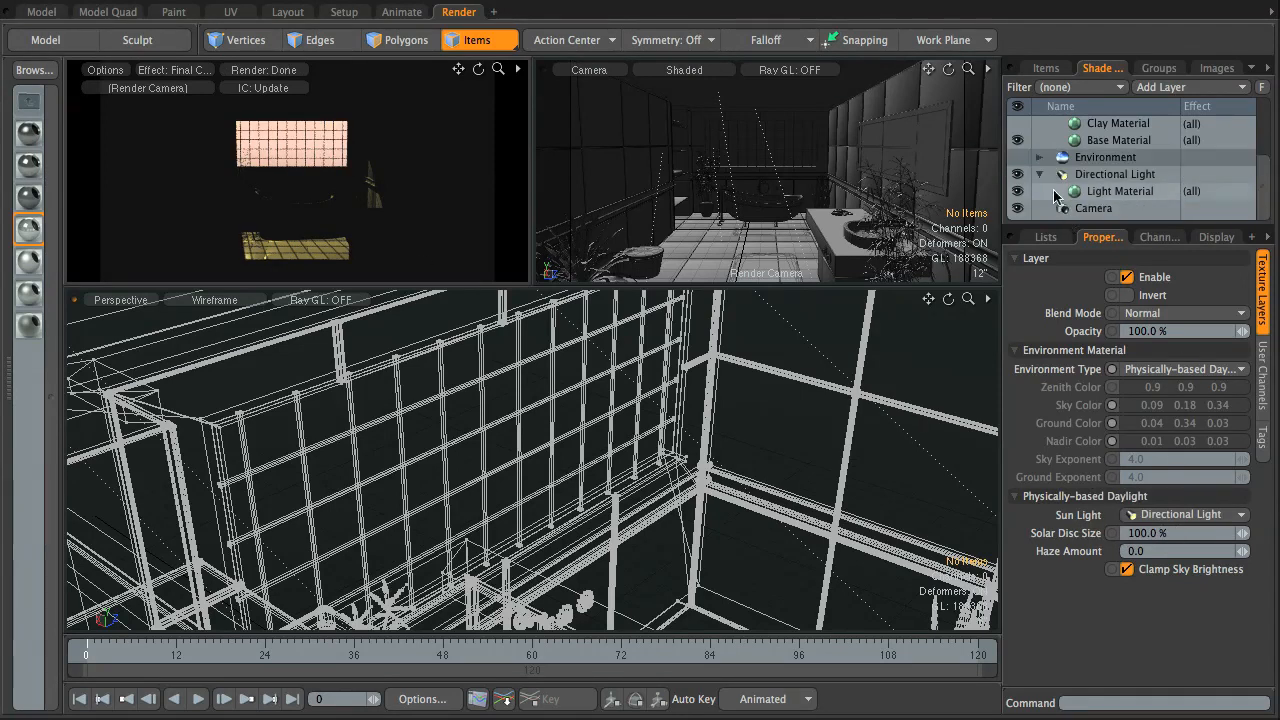
{"action": "left_click", "coordinate": [1039, 174]}
{"action": "scroll", "coordinate": [1083, 167], "scroll_direction": "up", "scroll_amount": 3}
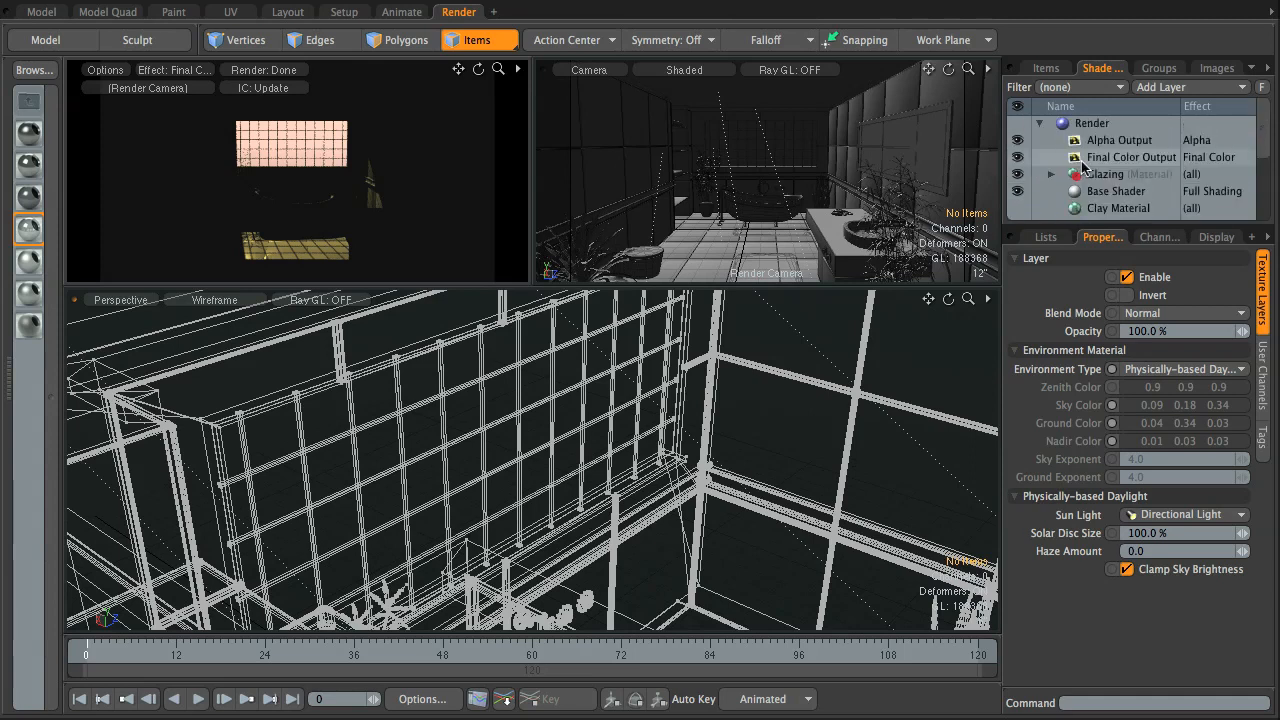
Rename the Directional Light item as Sun Light and return to the shader tree.
{"action": "left_click", "coordinate": [1047, 68]}
{"action": "scroll", "coordinate": [1160, 170], "scroll_direction": "down", "scroll_amount": 3}
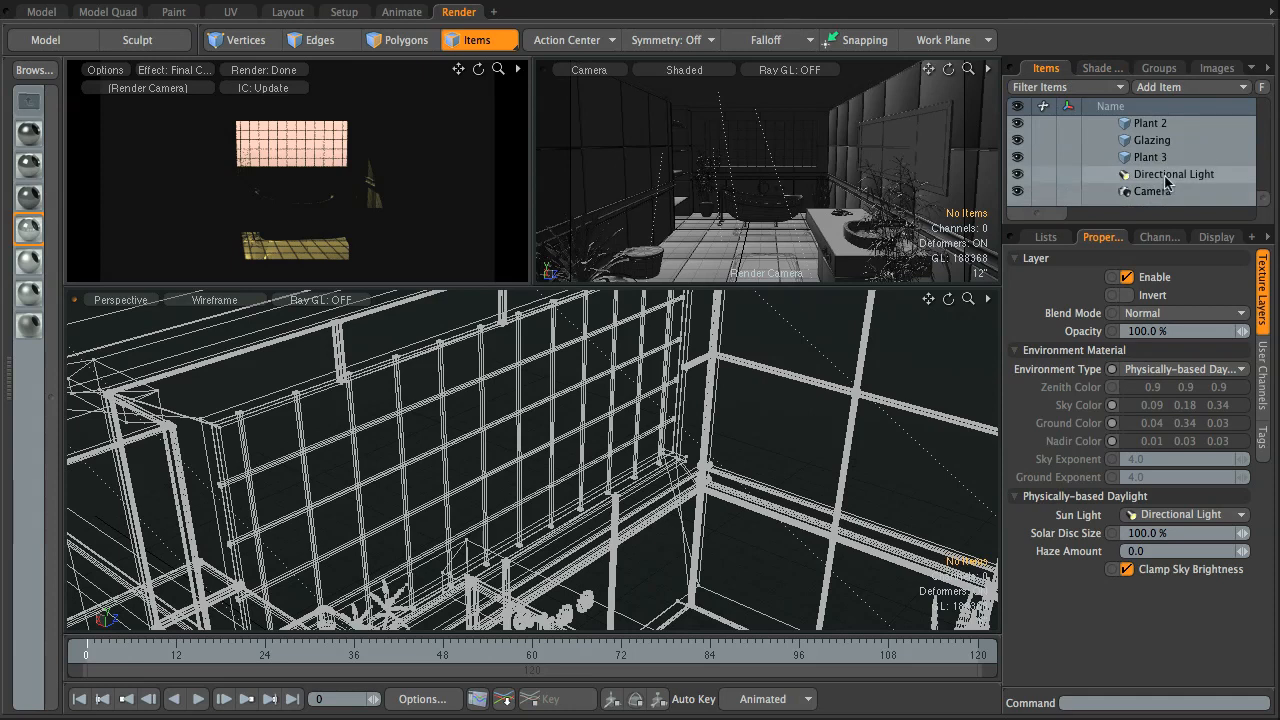
{"action": "left_click", "coordinate": [1165, 178]}
{"action": "double_click", "coordinate": [1165, 176]}
{"action": "type", "text": "Sun Li"}
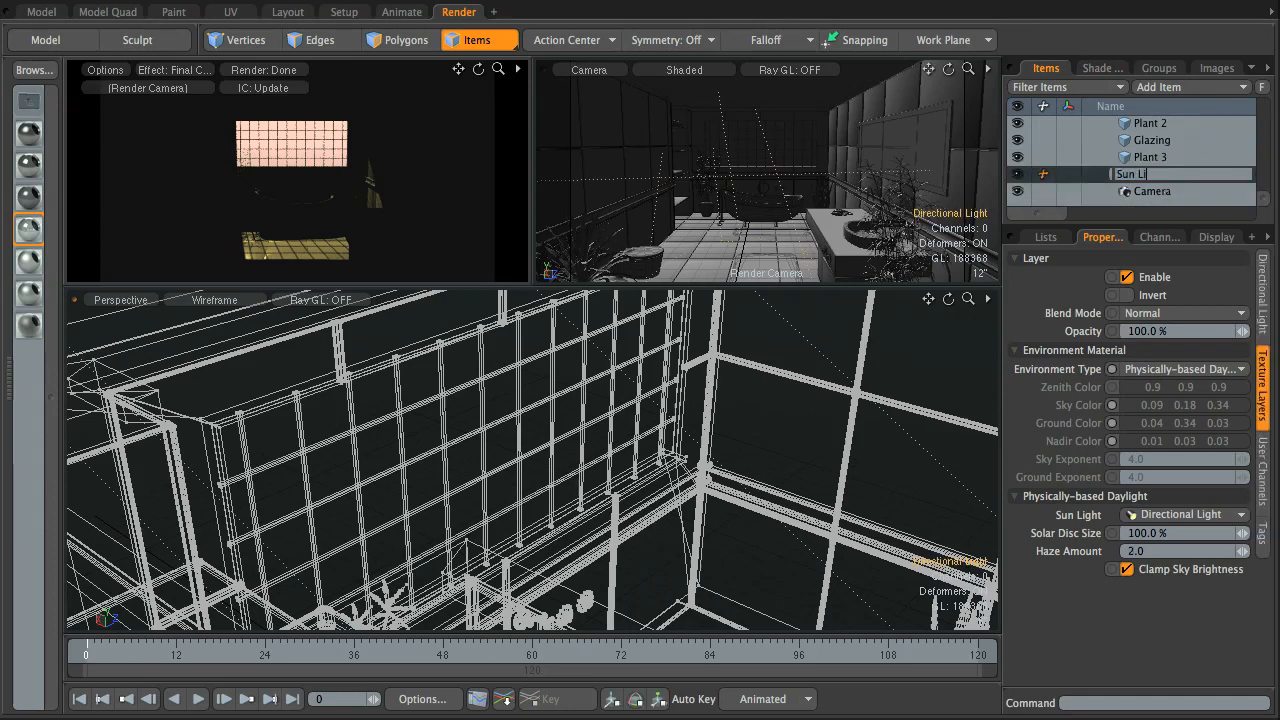
{"action": "type", "text": "ght"}
{"action": "key", "text": "Return"}
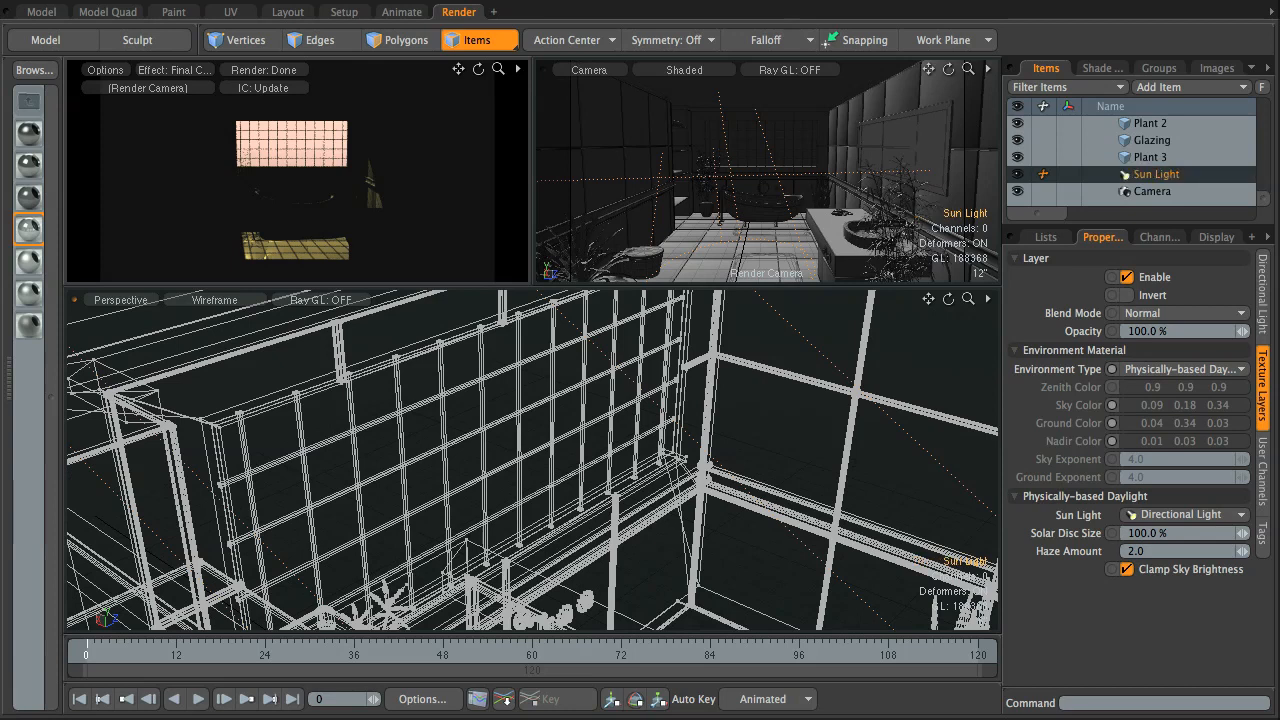
{"action": "left_click", "coordinate": [1100, 68]}
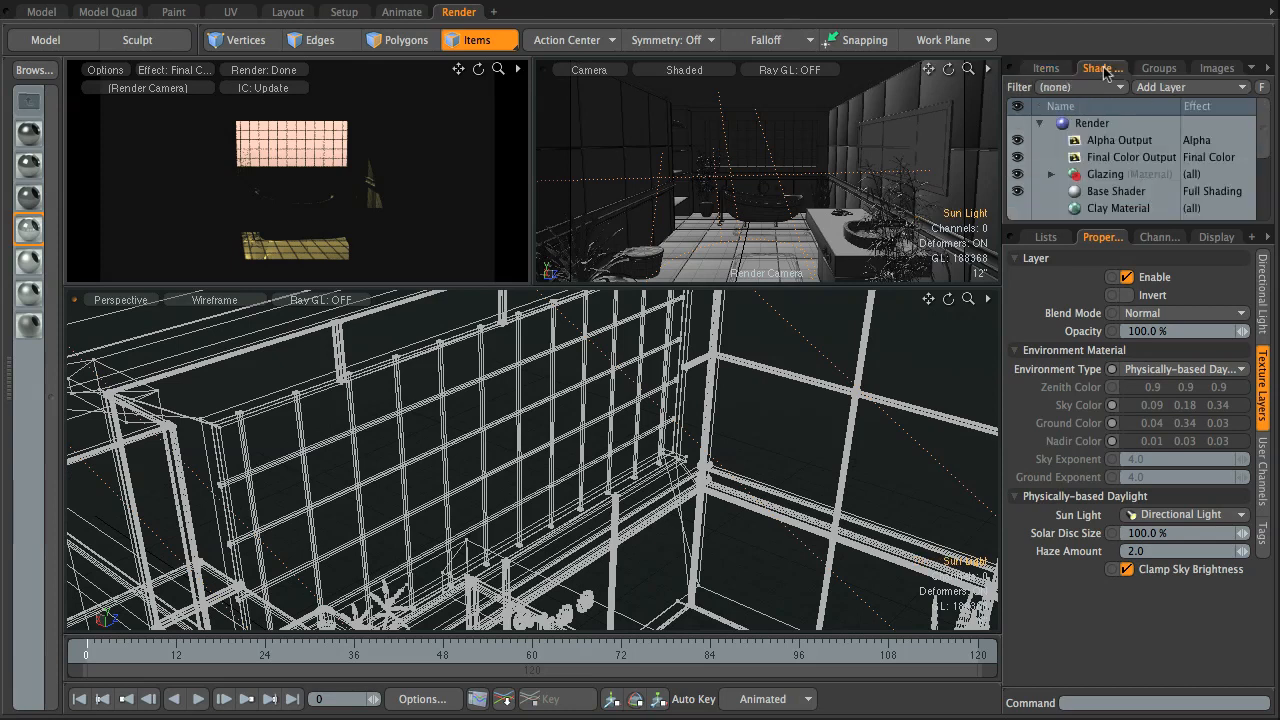
{"action": "left_click", "coordinate": [567, 264]}
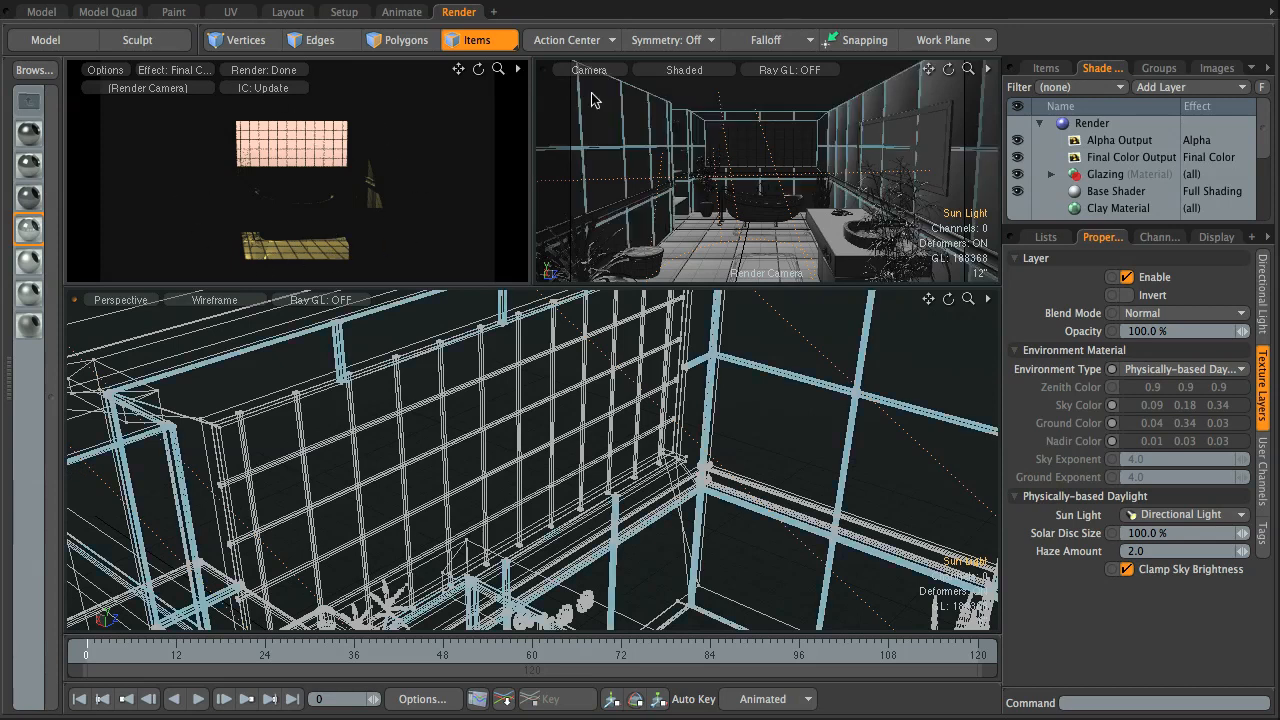
Add an Area Light to the bathroom scene.
{"action": "left_click_drag", "start_coordinate": [707, 622], "coordinate": [634, 456], "text": "alt"}
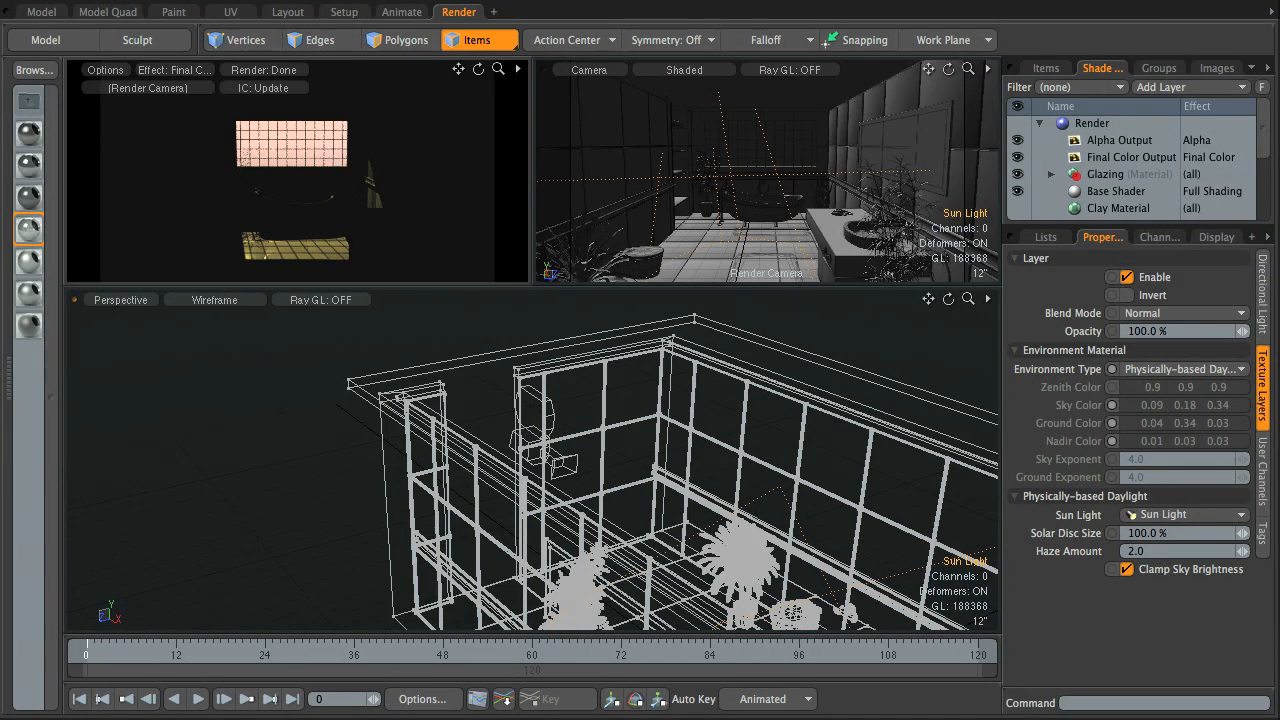
{"action": "left_click", "coordinate": [112, 0]}
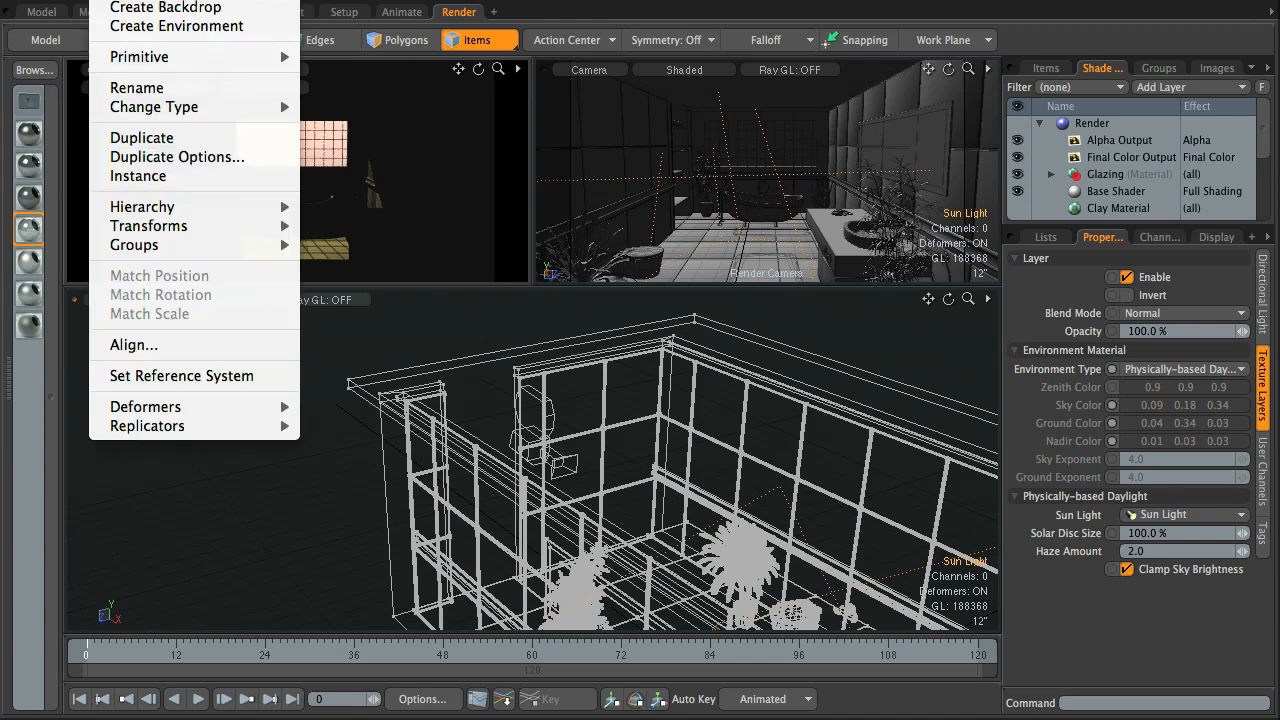
{"action": "mouse_move", "coordinate": [150, 0]}
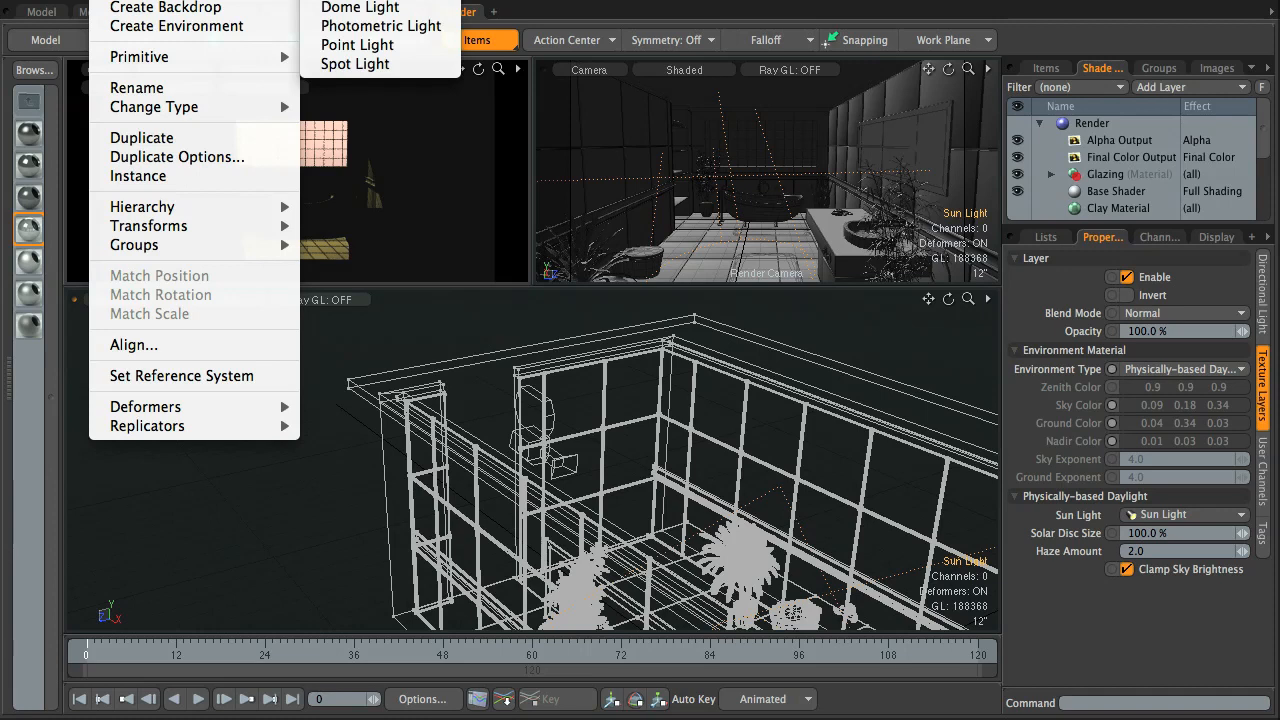
{"action": "left_click", "coordinate": [360, 0]}
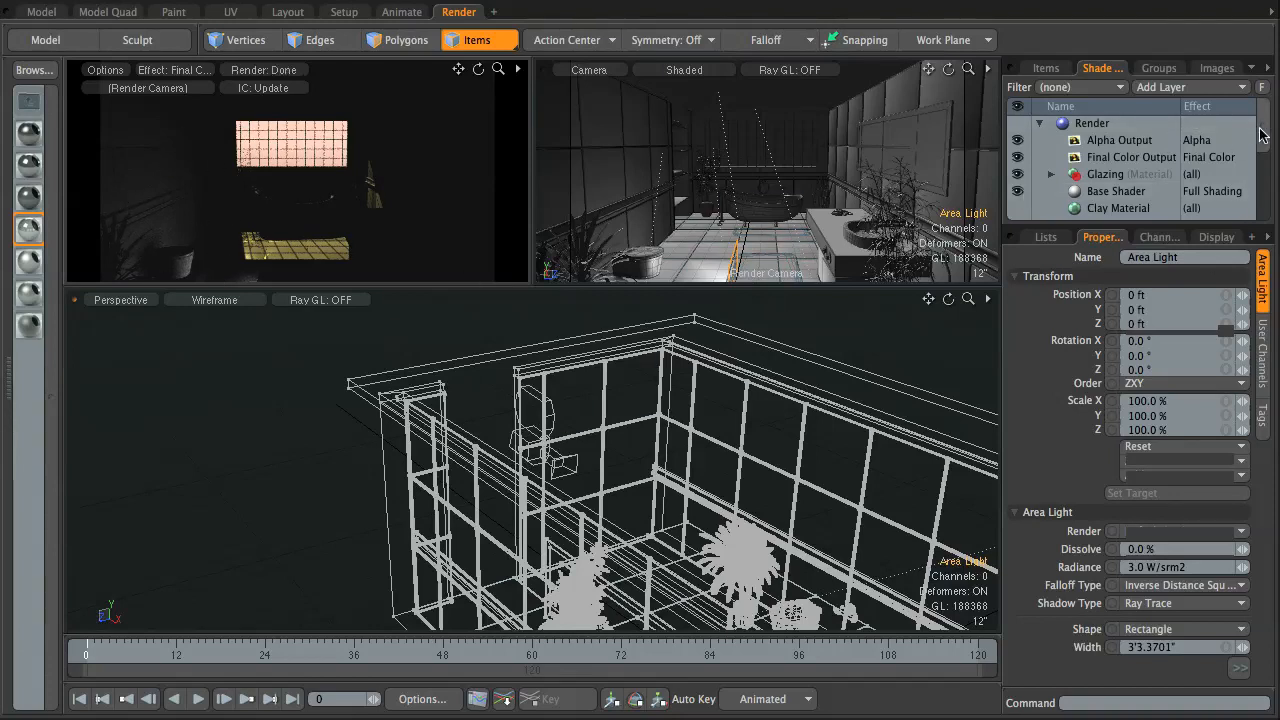
Raise the area light to about Y 4'9.5" and move it toward the camera end, to about X -7'11.5".
{"action": "left_click_drag", "start_coordinate": [790, 510], "coordinate": [770, 585], "text": "alt"}
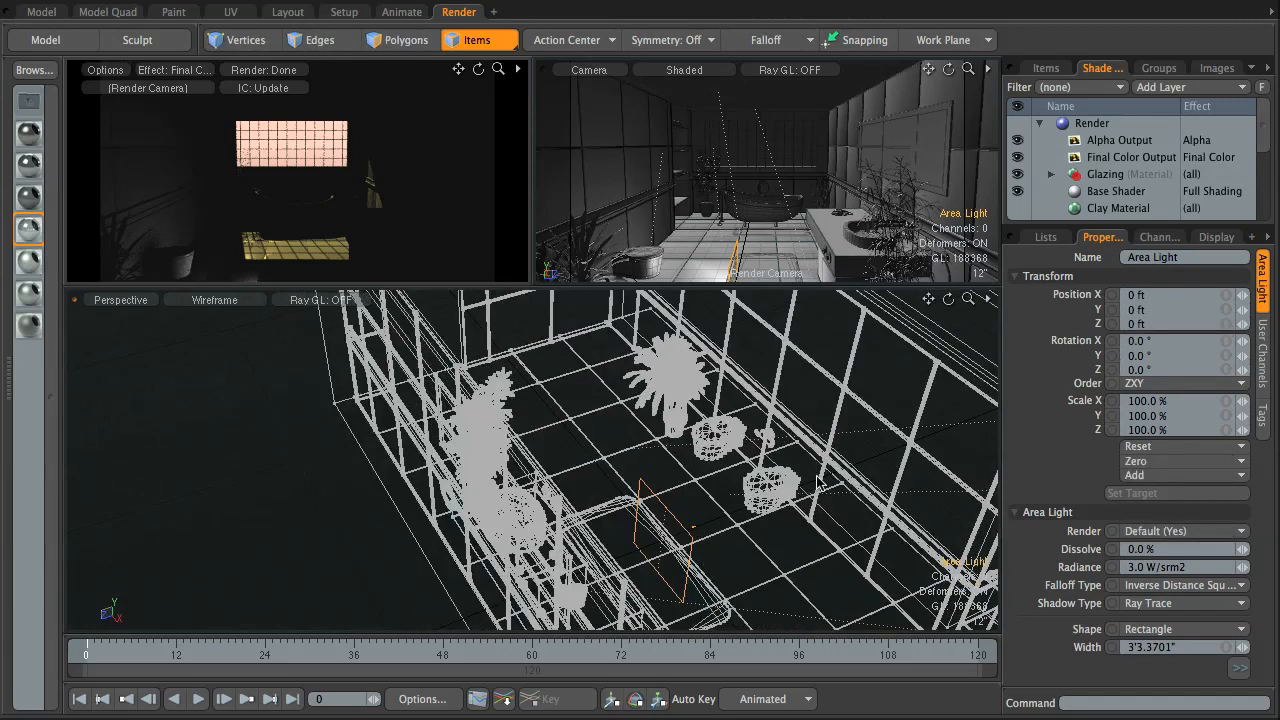
{"action": "key", "text": "y"}
{"action": "left_click_drag", "start_coordinate": [817, 483], "coordinate": [768, 540], "text": "alt"}
{"action": "left_click_drag", "start_coordinate": [663, 497], "coordinate": [670, 378]}
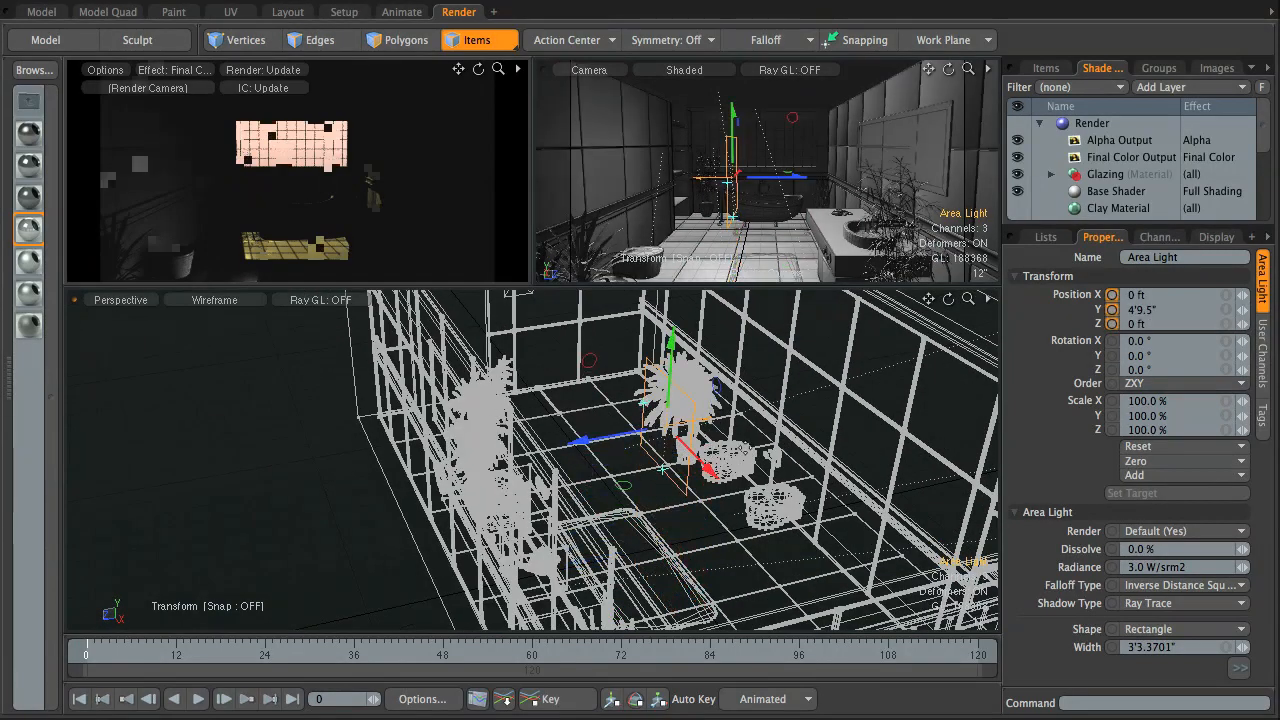
{"action": "left_click_drag", "start_coordinate": [663, 468], "coordinate": [571, 370]}
Rotate the area light to -90° around Y so it faces along the length of the room.
{"action": "left_click_drag", "start_coordinate": [561, 430], "coordinate": [766, 508], "text": "alt"}
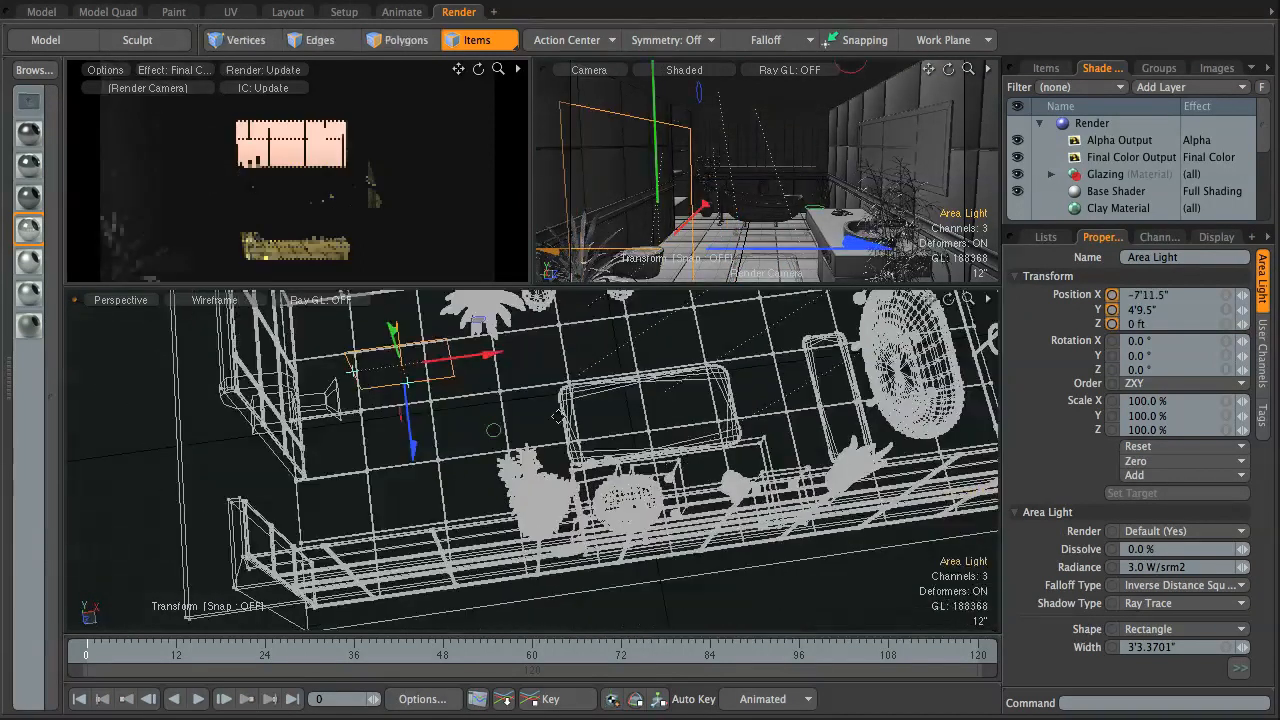
{"action": "left_click_drag", "start_coordinate": [485, 425], "coordinate": [720, 499], "text": "alt+shift"}
{"action": "key", "text": "KP_1"}
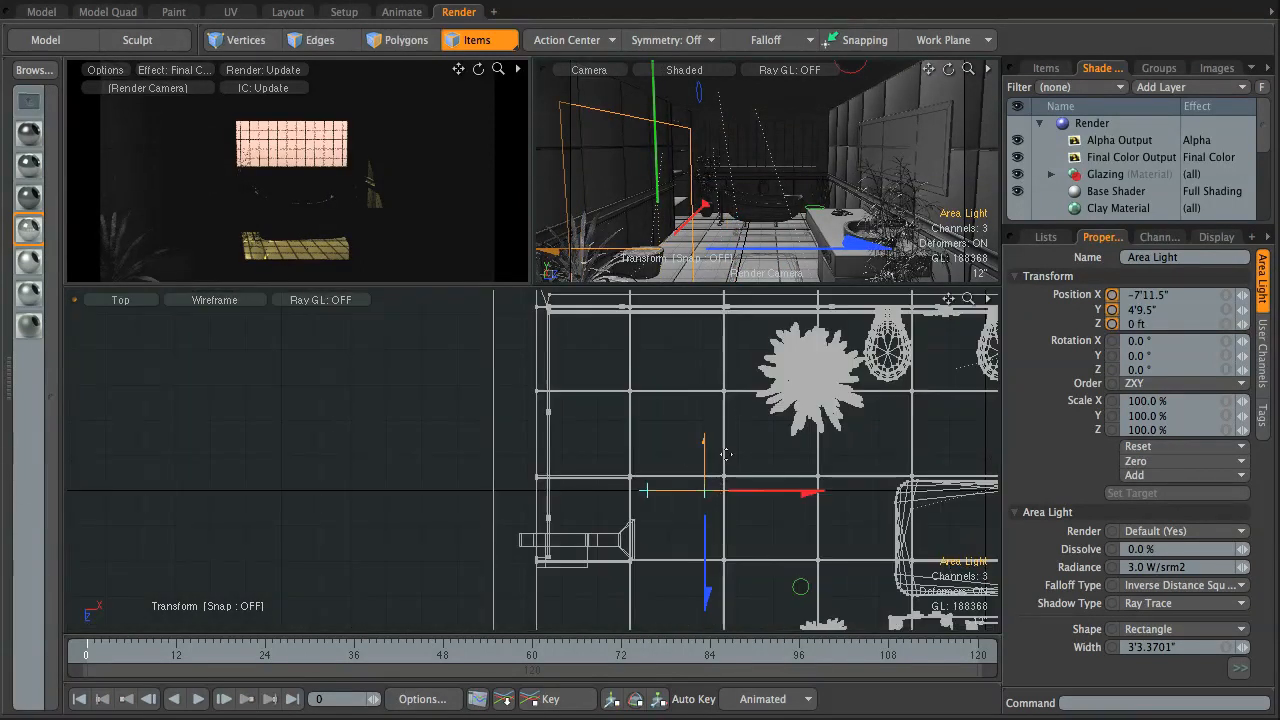
{"action": "left_click_drag", "start_coordinate": [784, 512], "coordinate": [700, 456], "text": "alt+shift"}
{"action": "scroll", "coordinate": [700, 456], "scroll_direction": "down", "scroll_amount": 2}
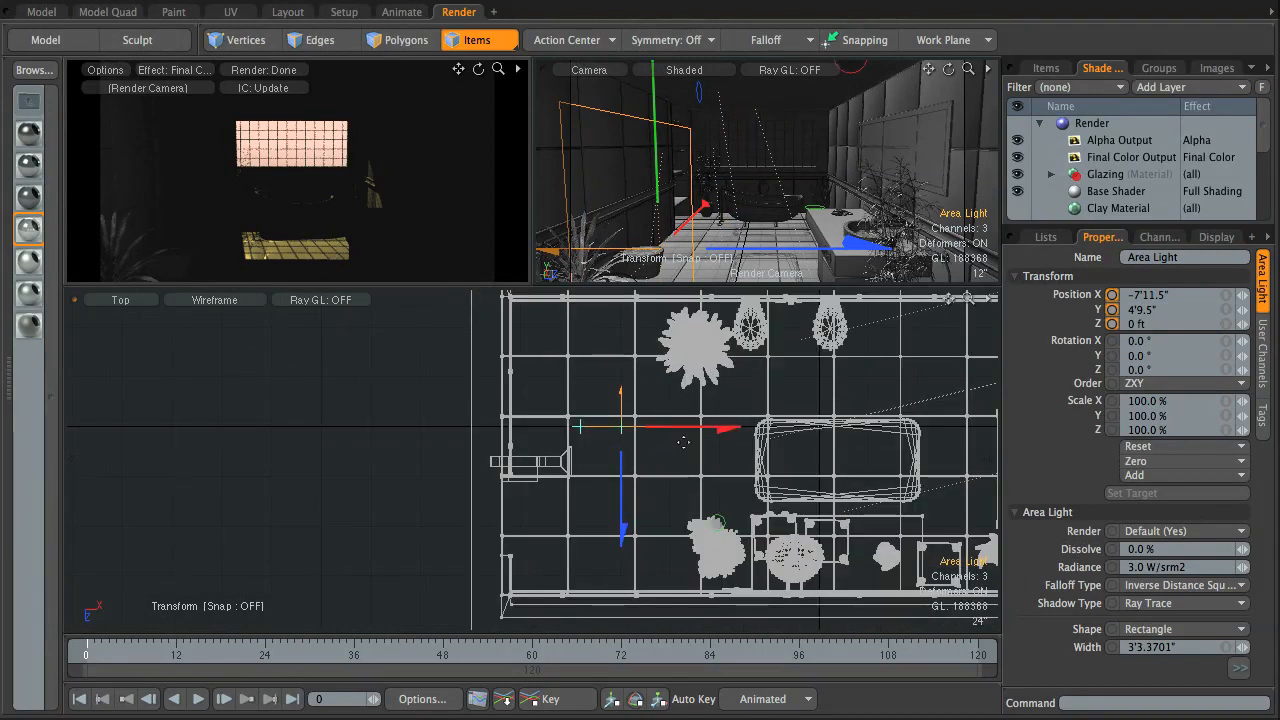
{"action": "key", "text": "e"}
{"action": "left_click_drag", "start_coordinate": [740, 393], "coordinate": [724, 576]}
{"action": "left_click", "coordinate": [1175, 356]}
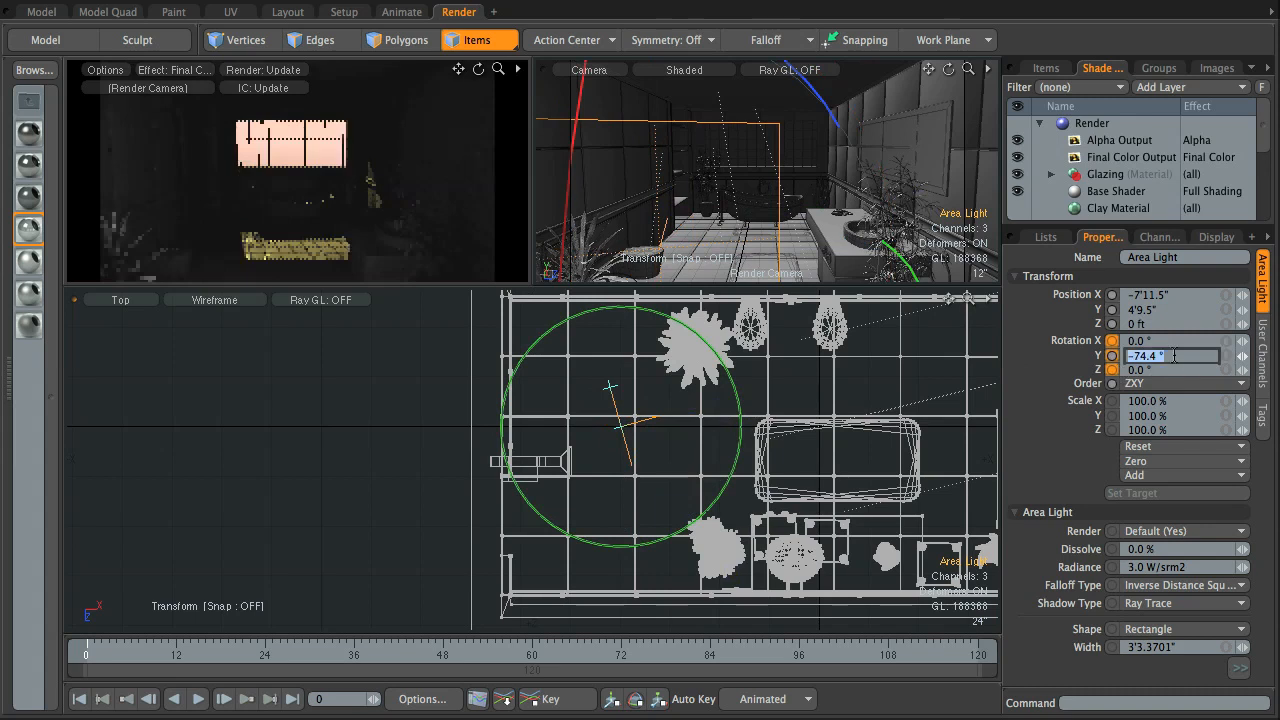
{"action": "type", "text": "-90"}
{"action": "key", "text": "Return"}
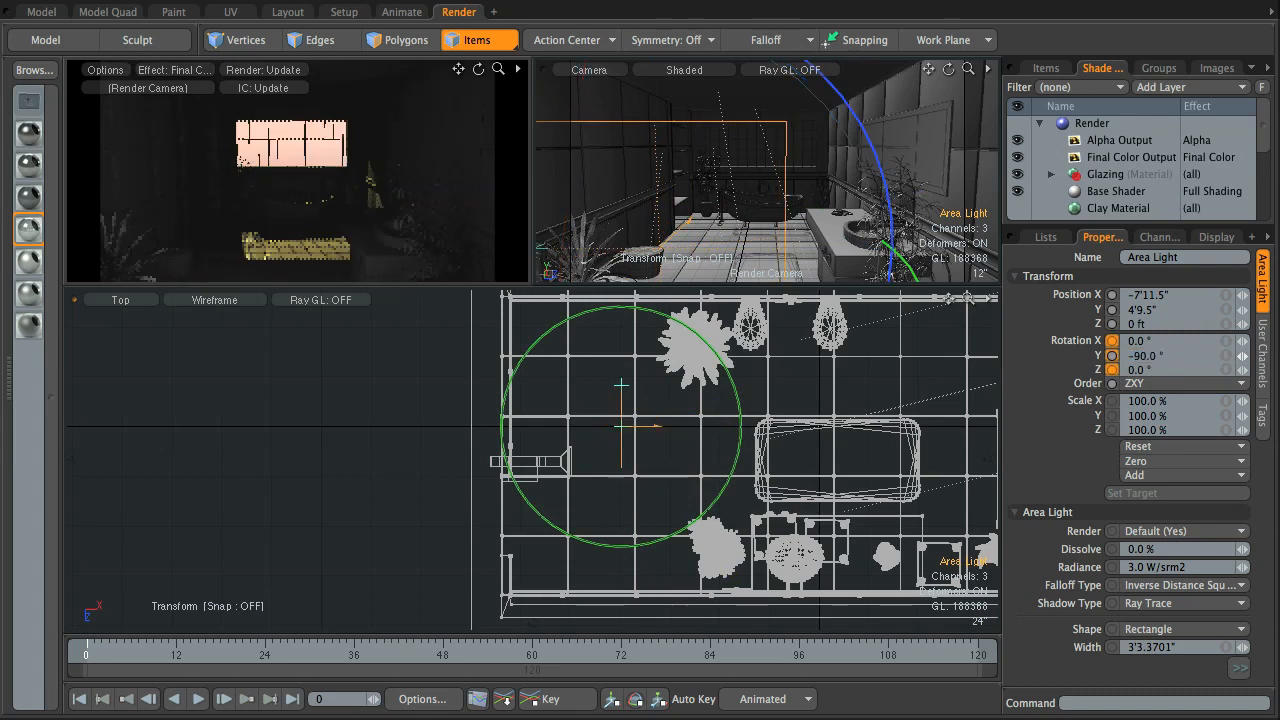
Move the area light against the end wall behind the camera, to about X -12'3.5" and Z 5.5".
{"action": "key", "text": "w"}
{"action": "left_click_drag", "start_coordinate": [522, 429], "coordinate": [484, 429]}
{"action": "left_click_drag", "start_coordinate": [487, 522], "coordinate": [411, 522]}
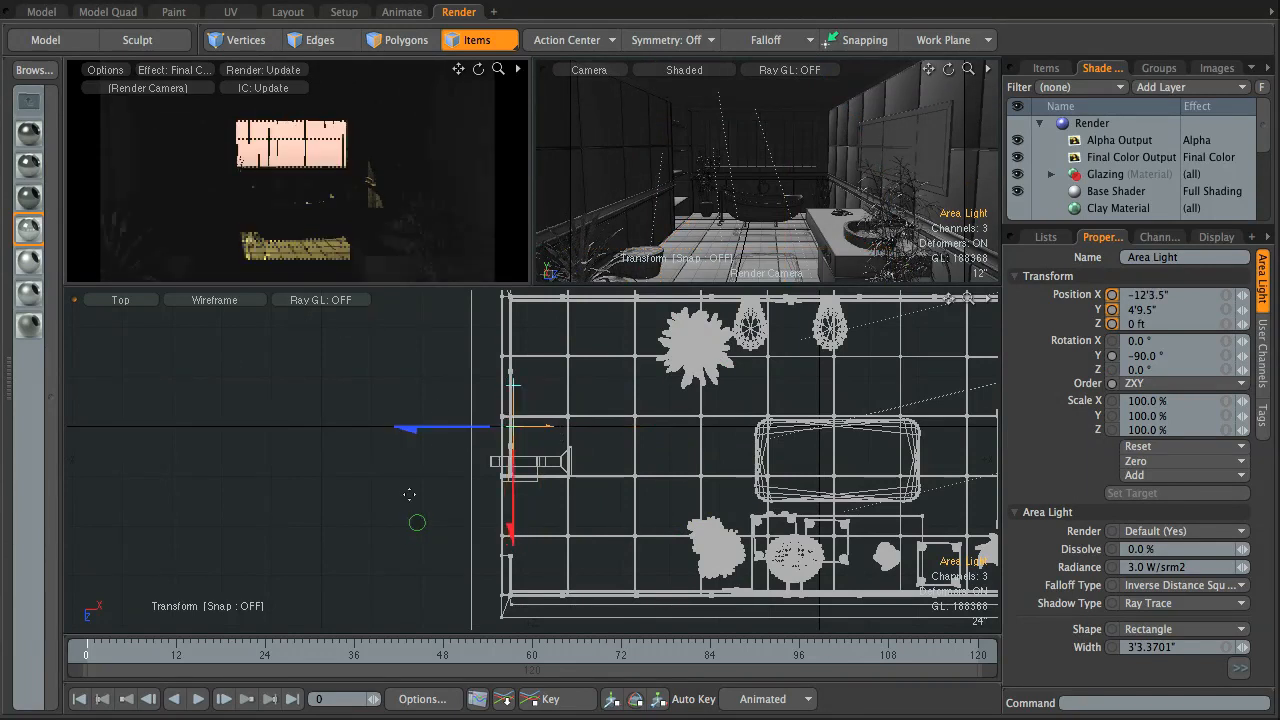
{"action": "left_click_drag", "start_coordinate": [513, 531], "coordinate": [513, 543]}
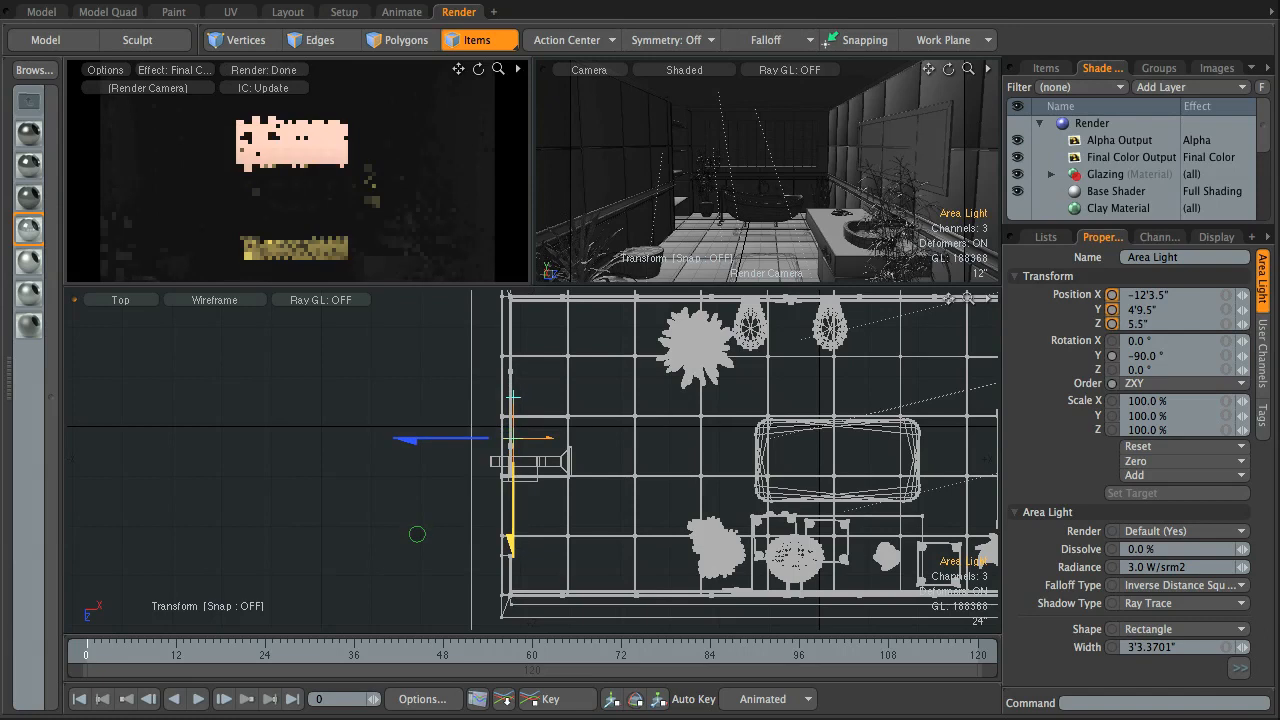
Widen the area light across the room to about 12'4", working from the side view.
{"action": "key", "text": "KP_2"}
{"action": "key", "text": "KP_3"}
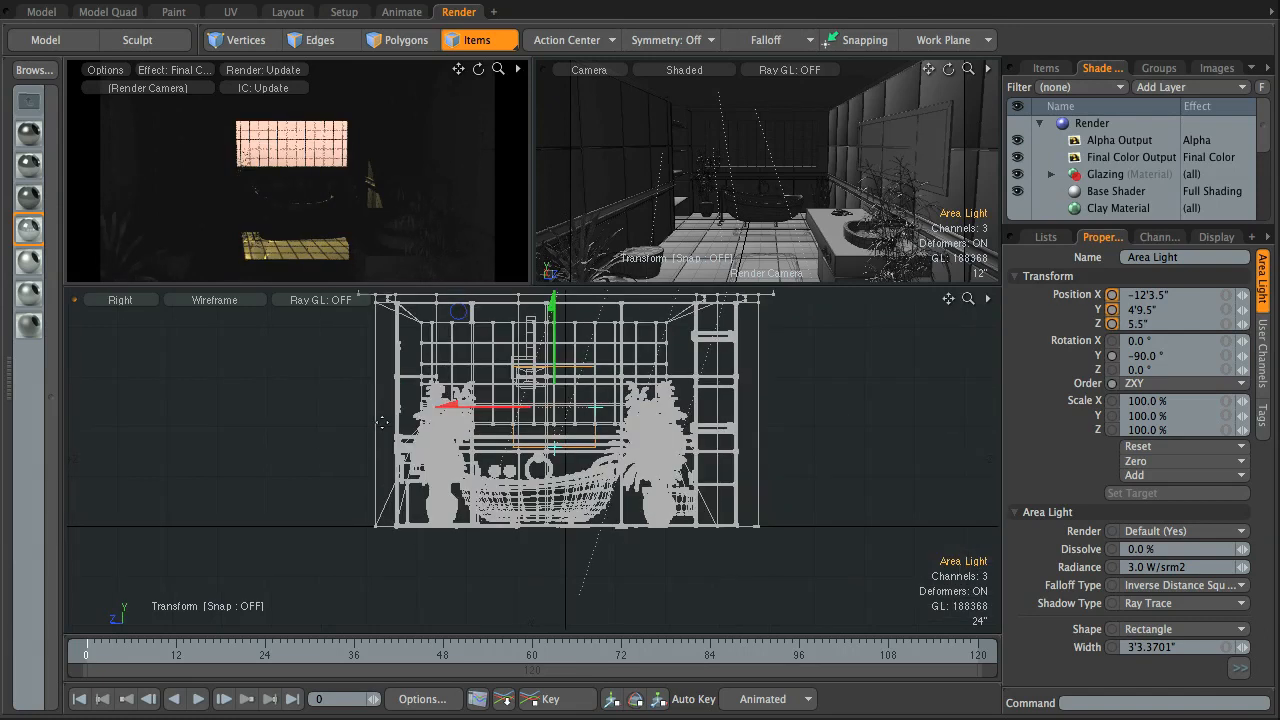
{"action": "scroll", "coordinate": [668, 441], "scroll_direction": "up", "scroll_amount": 5}
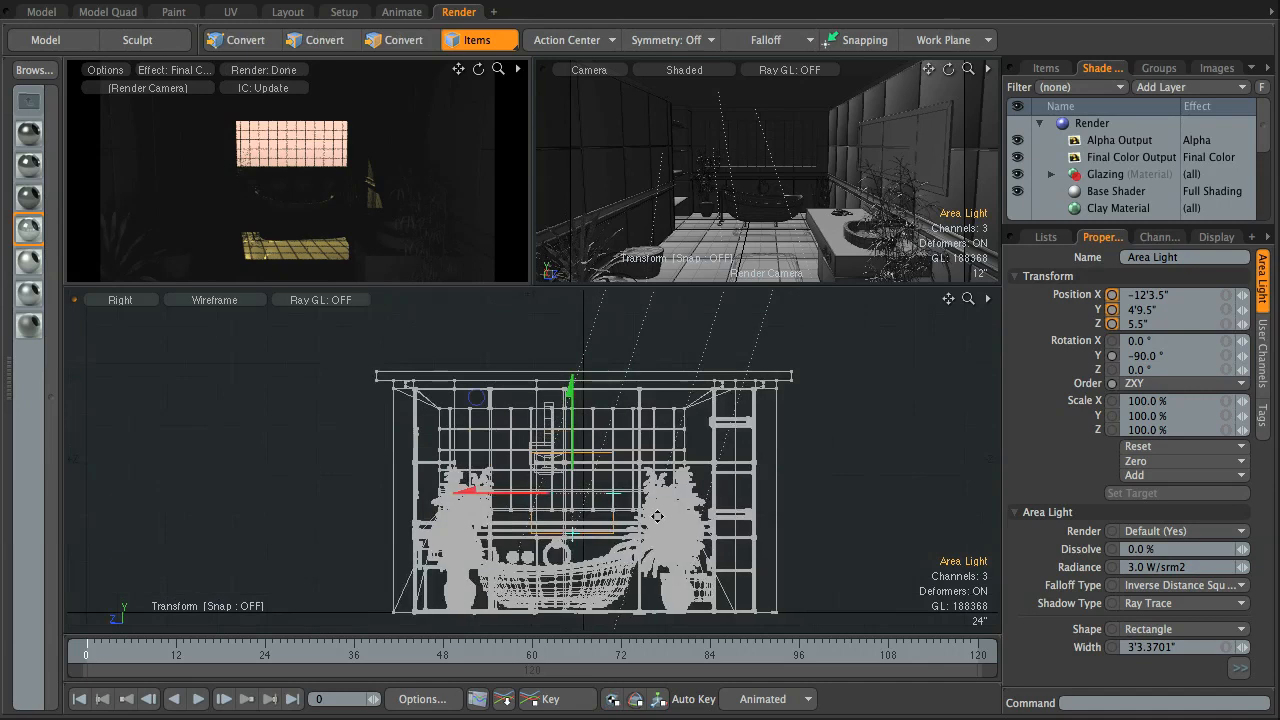
{"action": "left_click_drag", "start_coordinate": [603, 490], "coordinate": [798, 484]}
Narrow the area light in the top view to about 11'1" to fit between the side walls.
{"action": "key", "text": "KP_1"}
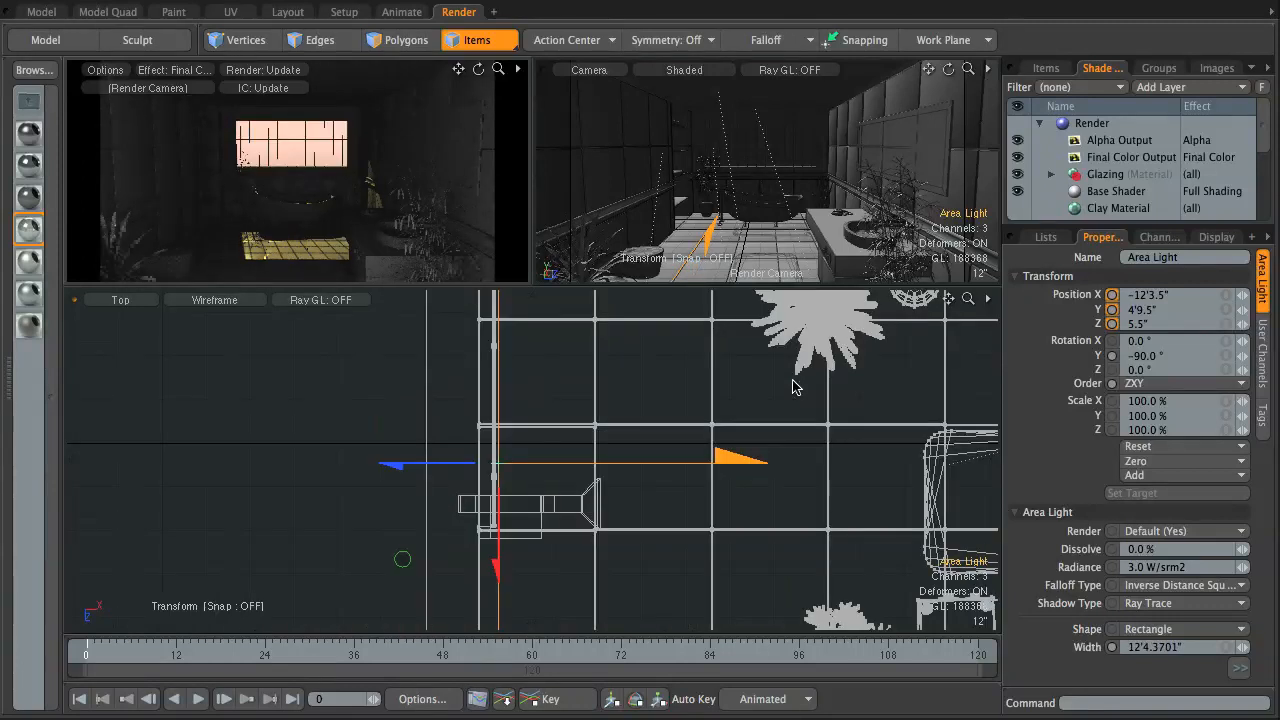
{"action": "left_click_drag", "start_coordinate": [605, 440], "coordinate": [580, 320], "text": "alt"}
{"action": "scroll", "coordinate": [623, 386], "scroll_direction": "down", "scroll_amount": 2}
{"action": "left_click_drag", "start_coordinate": [615, 430], "coordinate": [614, 606], "text": "alt"}
{"action": "left_click_drag", "start_coordinate": [517, 342], "coordinate": [517, 346]}
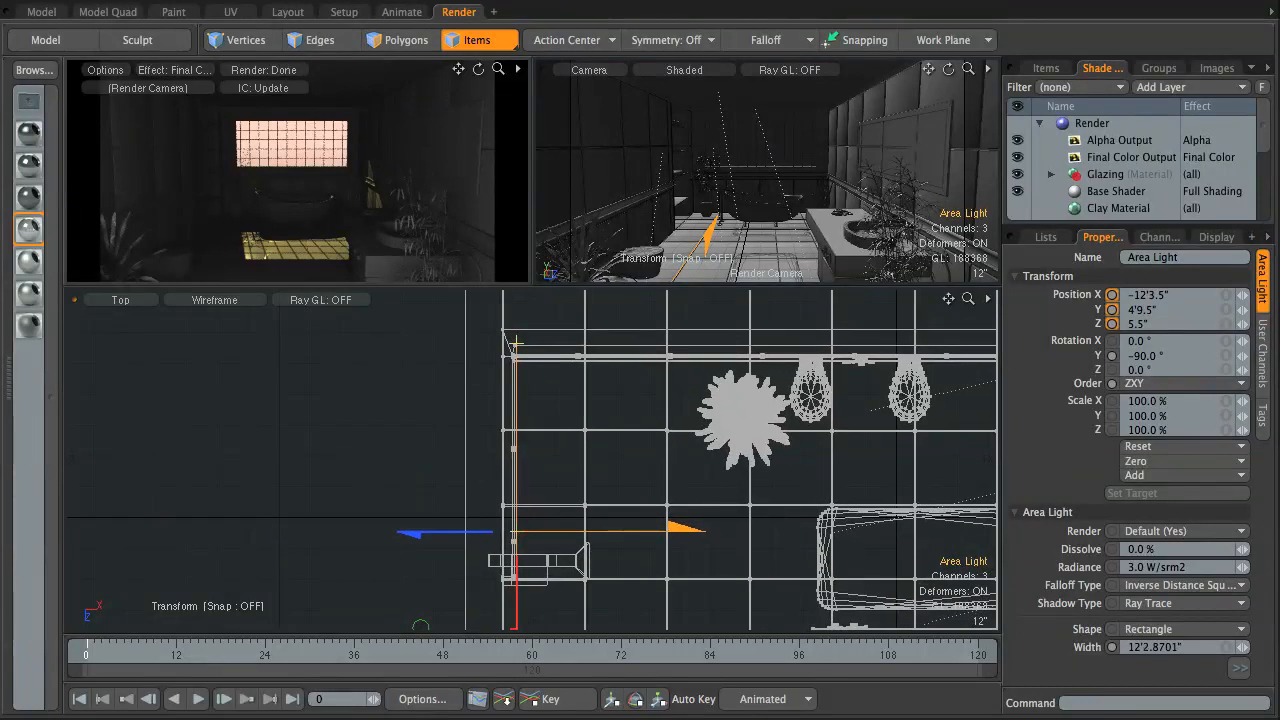
{"action": "left_click_drag", "start_coordinate": [517, 346], "coordinate": [452, 256]}
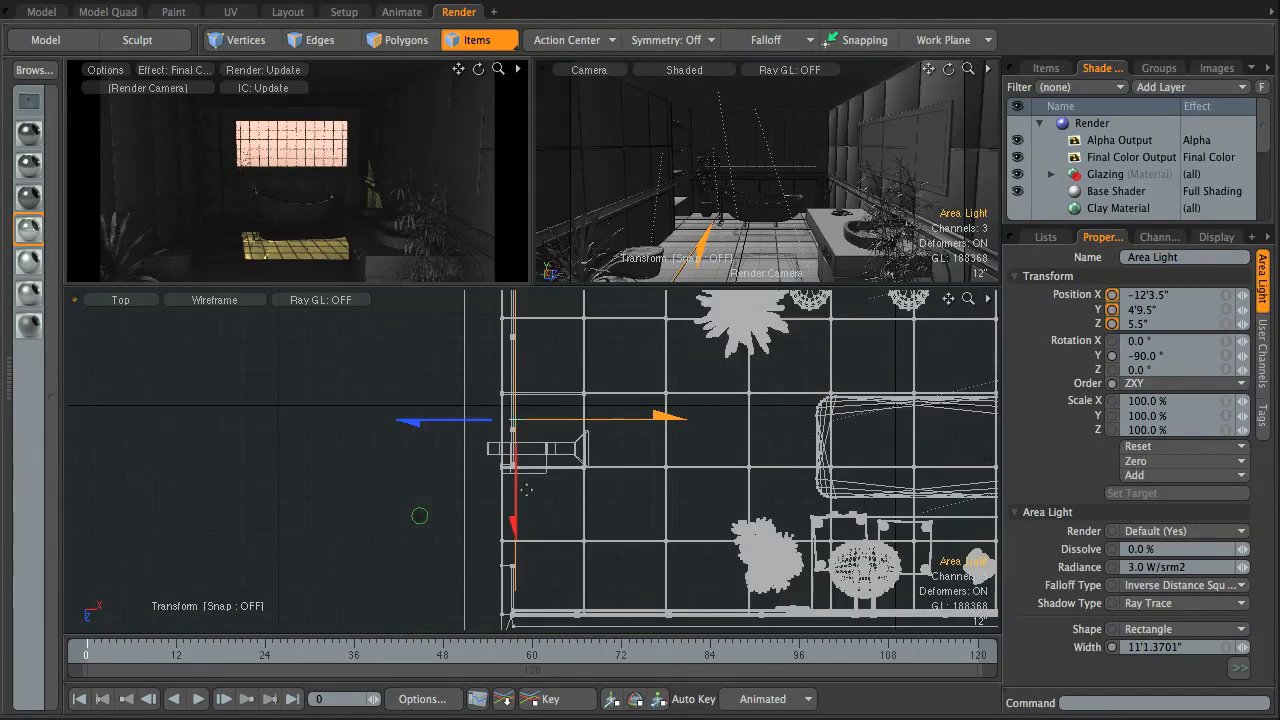
Center the area light between the side walls at about Z 8.5" and fine-tune its width to about 11'2.87".
{"action": "left_click_drag", "start_coordinate": [517, 506], "coordinate": [517, 513]}
{"action": "left_click_drag", "start_coordinate": [451, 397], "coordinate": [497, 504], "text": "alt"}
{"action": "left_click_drag", "start_coordinate": [562, 361], "coordinate": [557, 382]}
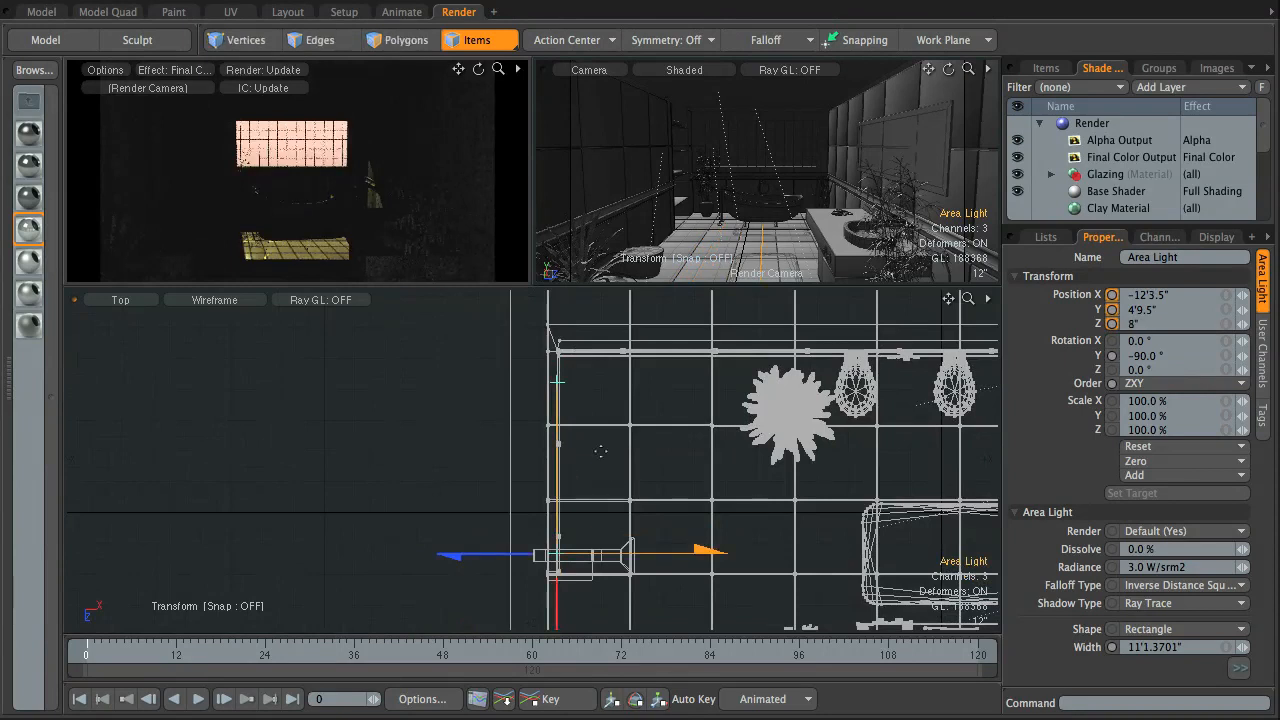
{"action": "left_click_drag", "start_coordinate": [660, 540], "coordinate": [650, 451], "text": "alt"}
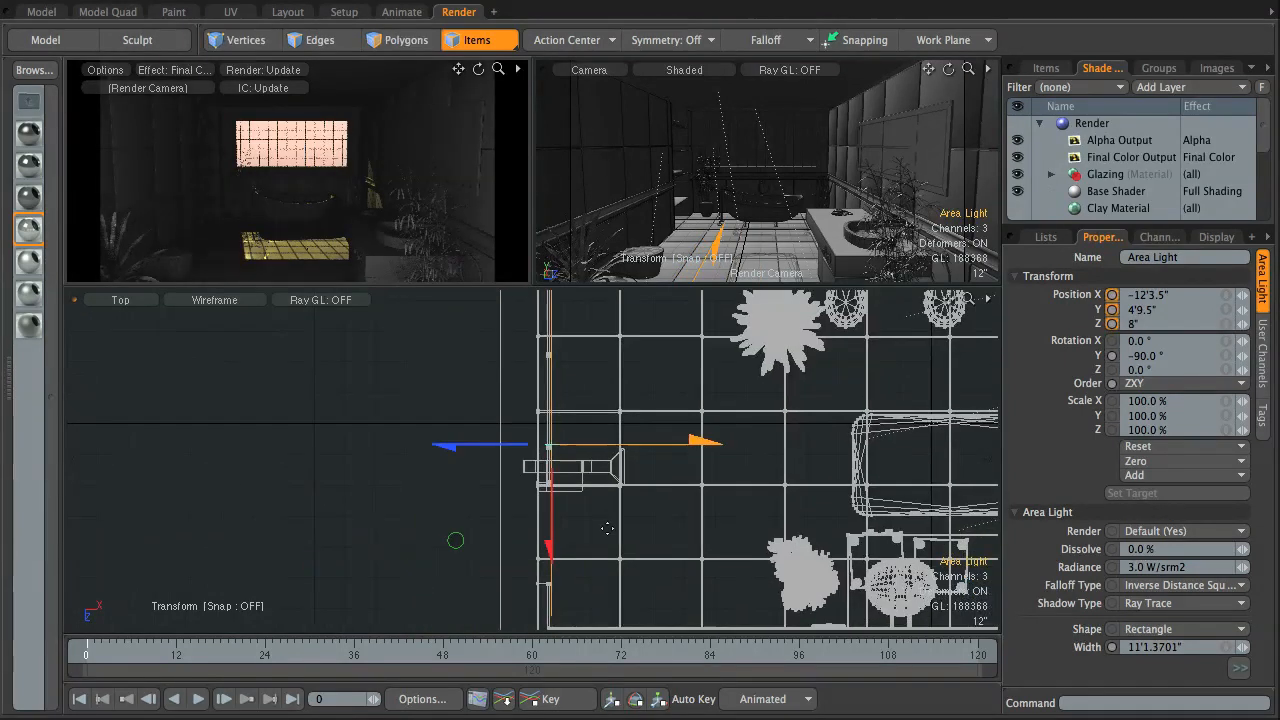
{"action": "left_click_drag", "start_coordinate": [550, 551], "coordinate": [550, 552]}
{"action": "left_click_drag", "start_coordinate": [558, 299], "coordinate": [562, 363], "text": "alt"}
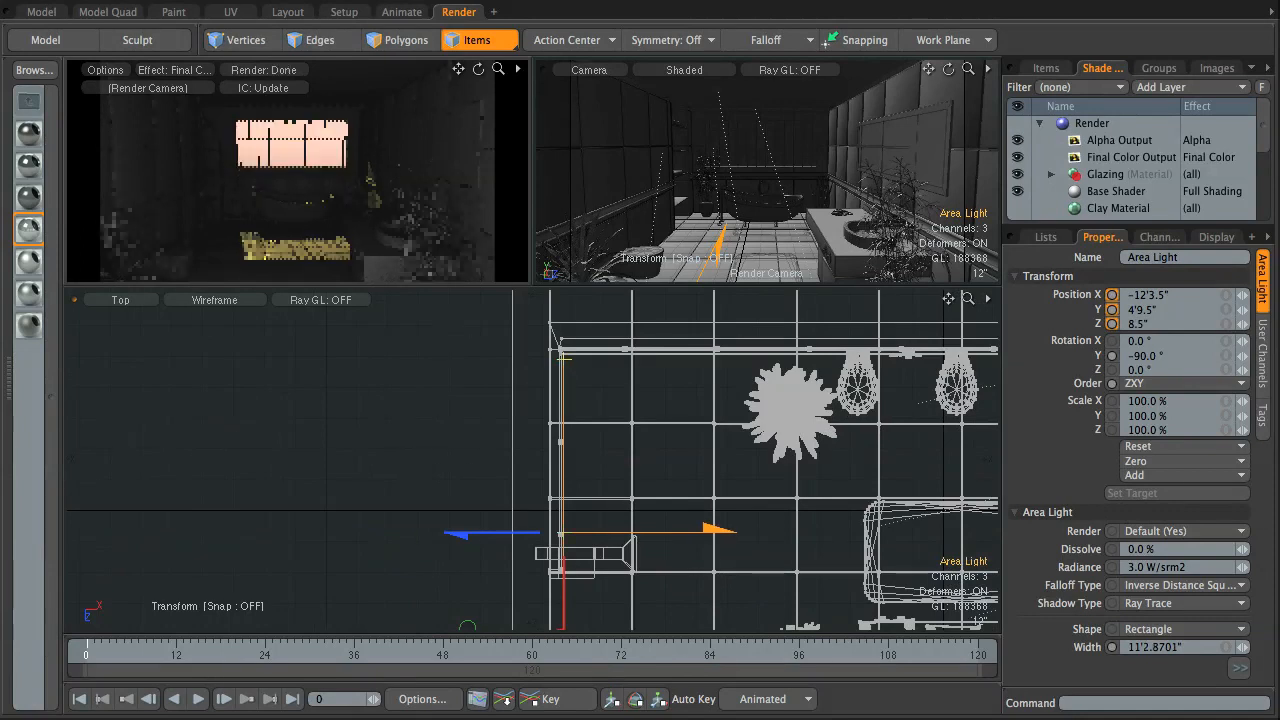
Stretch the area light's height to span floor to ceiling and lower it to about Y 4'7".
{"action": "key", "text": "KP_2"}
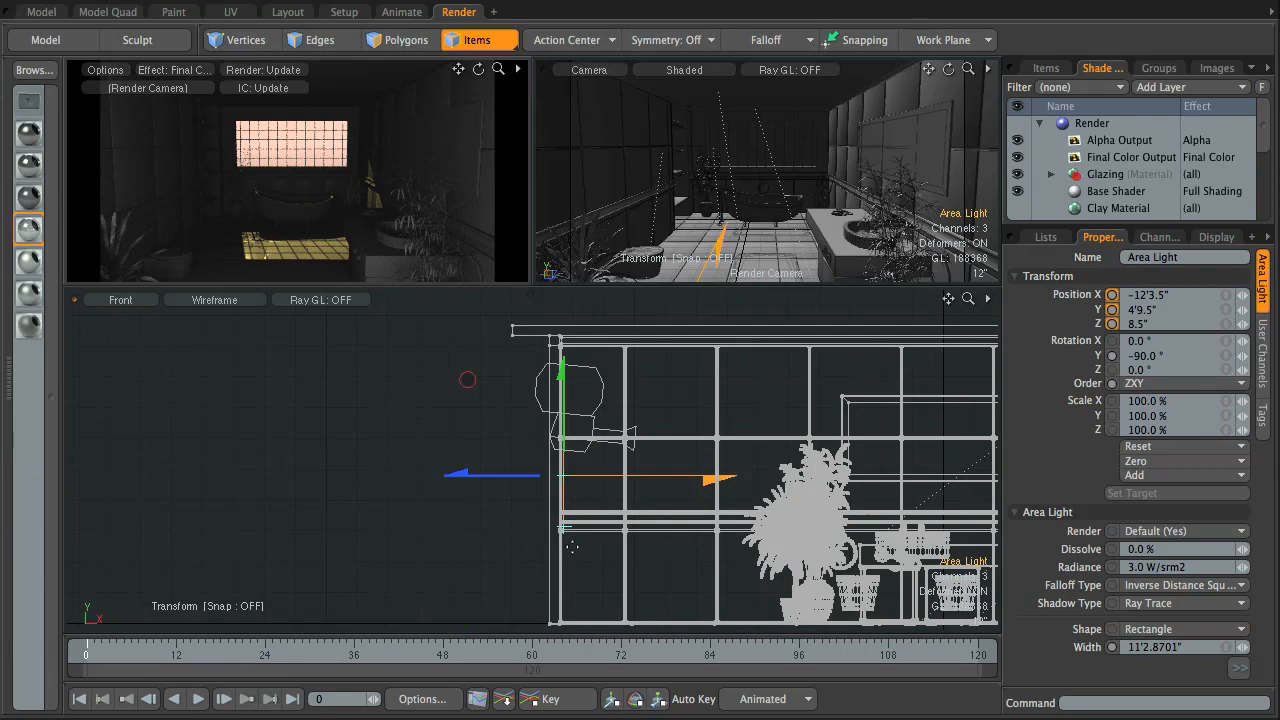
{"action": "left_click_drag", "start_coordinate": [562, 346], "coordinate": [562, 342]}
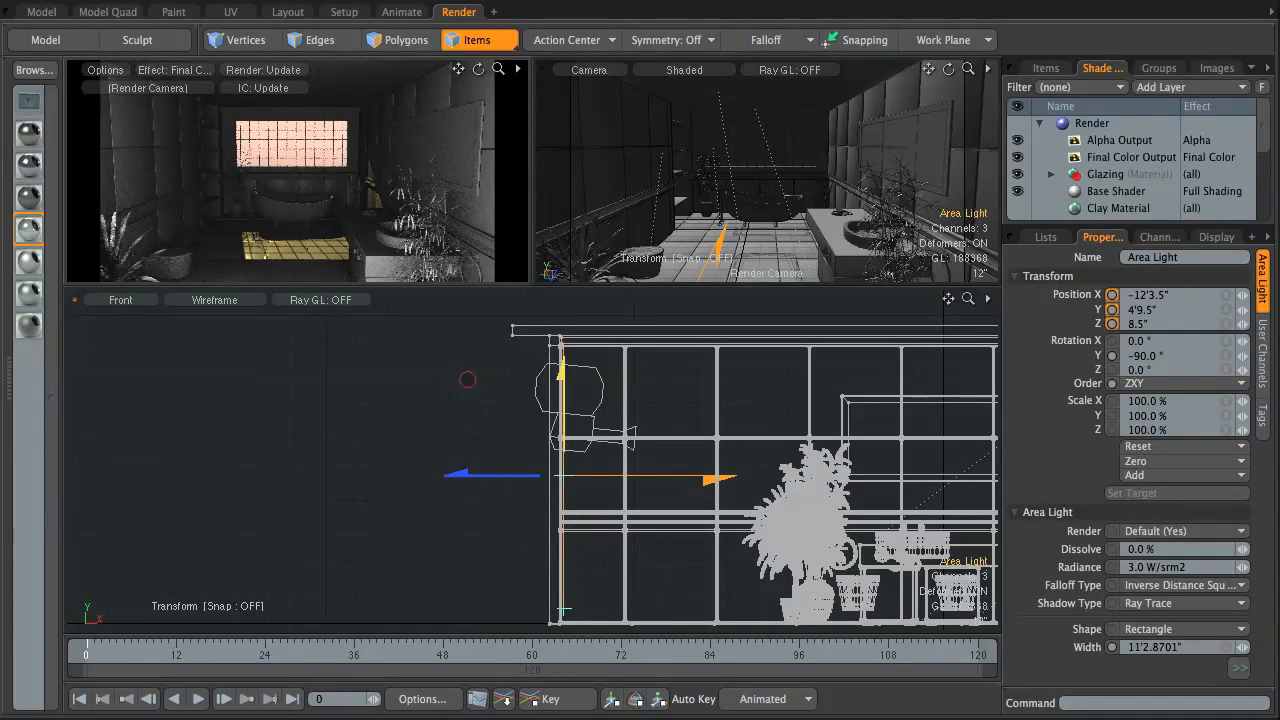
{"action": "left_click_drag", "start_coordinate": [562, 372], "coordinate": [562, 379]}
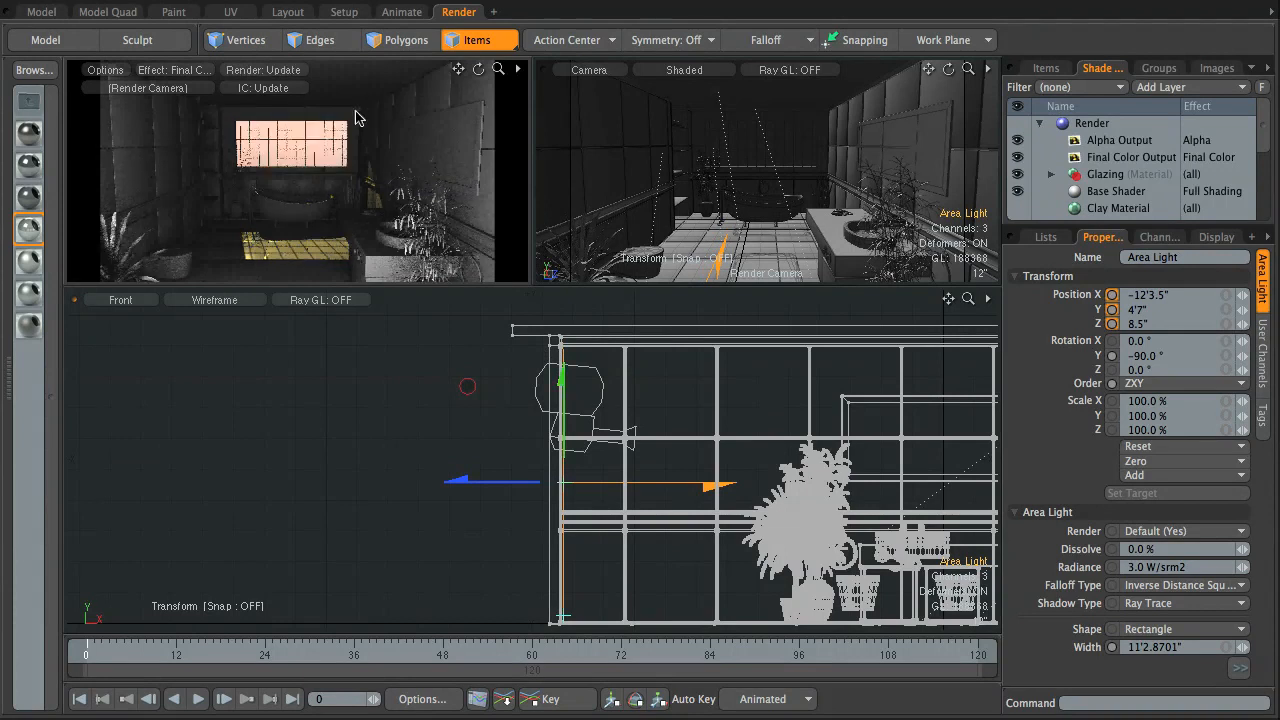
Dolly the render camera slightly forward so it sits inside the room, in front of the area light.
{"action": "scroll", "coordinate": [421, 235], "scroll_direction": "up", "scroll_amount": 2}
{"action": "scroll", "coordinate": [421, 235], "scroll_direction": "up", "scroll_amount": 2}
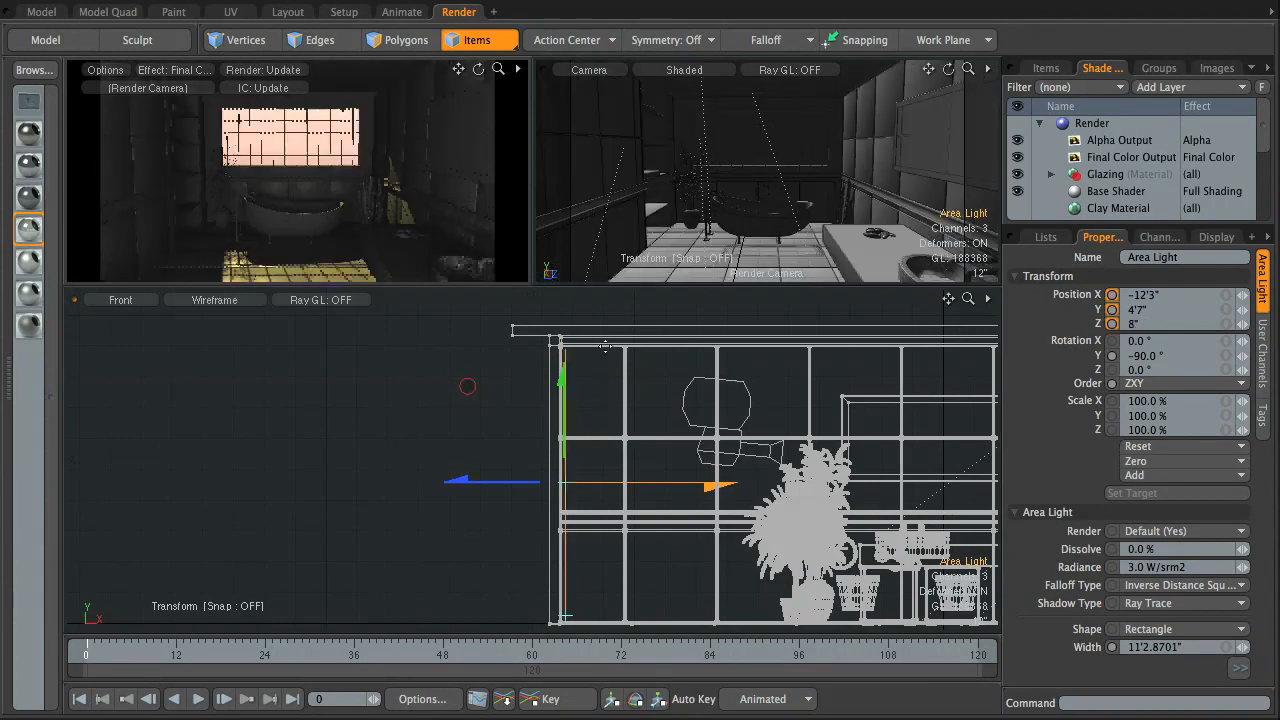
{"action": "scroll", "coordinate": [316, 176], "scroll_direction": "up", "scroll_amount": 2}
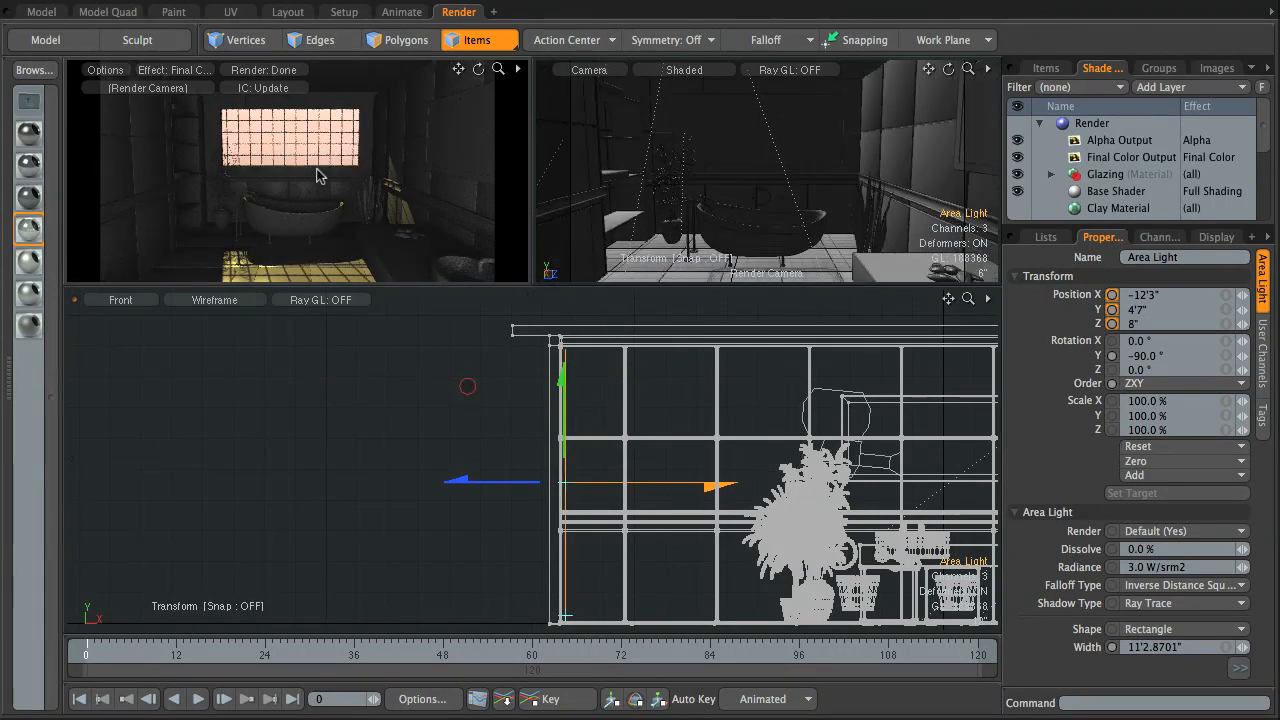
{"action": "scroll", "coordinate": [316, 176], "scroll_direction": "down", "scroll_amount": 2}
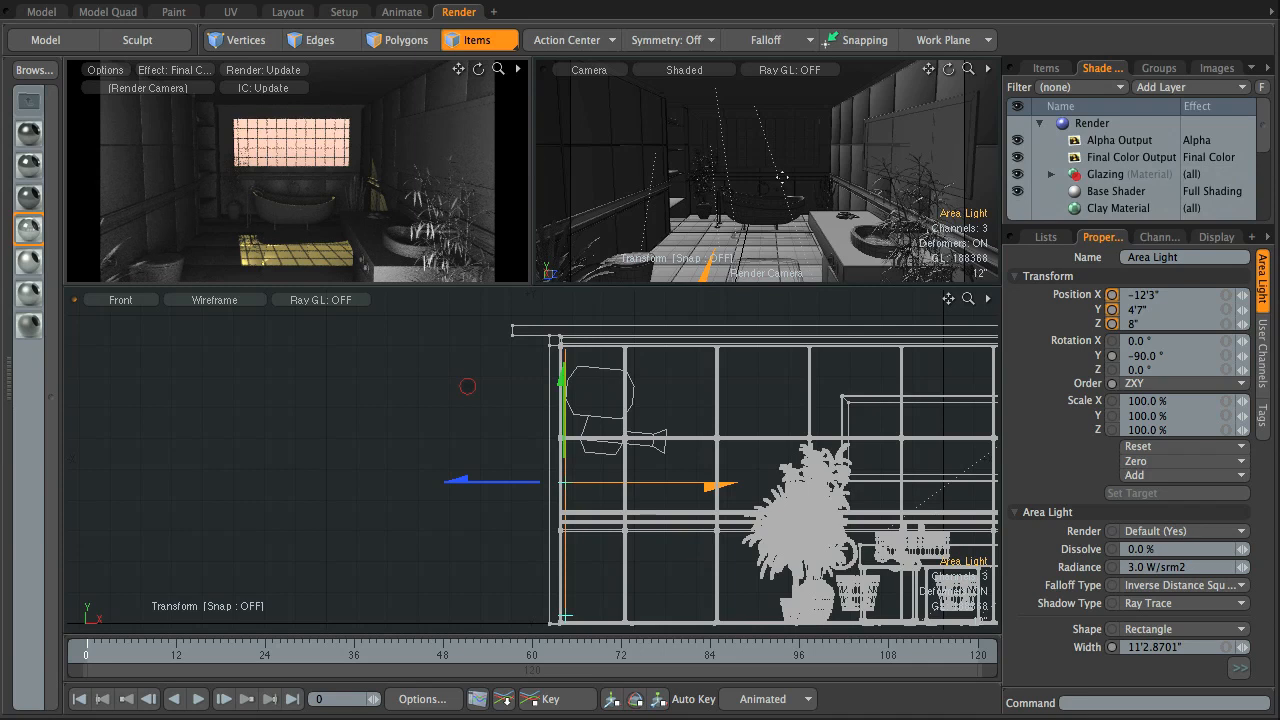
{"action": "scroll", "coordinate": [783, 177], "scroll_direction": "down", "scroll_amount": 2}
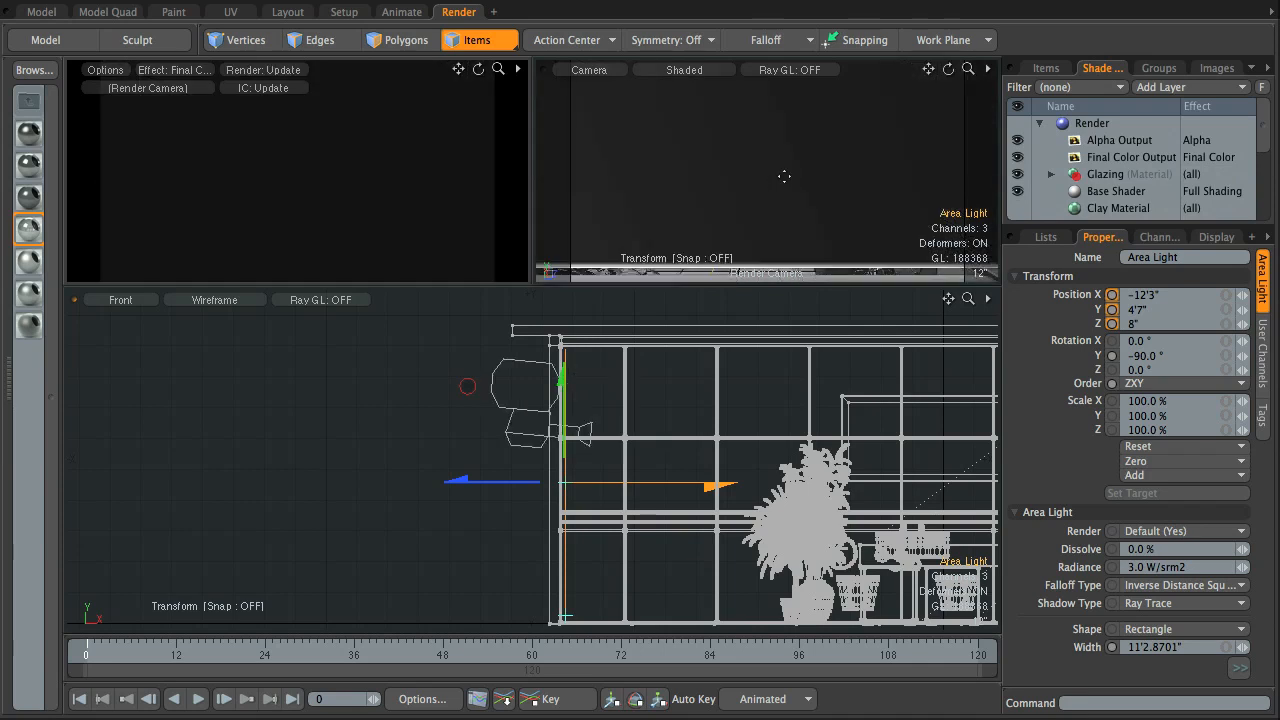
{"action": "scroll", "coordinate": [783, 177], "scroll_direction": "up", "scroll_amount": 2}
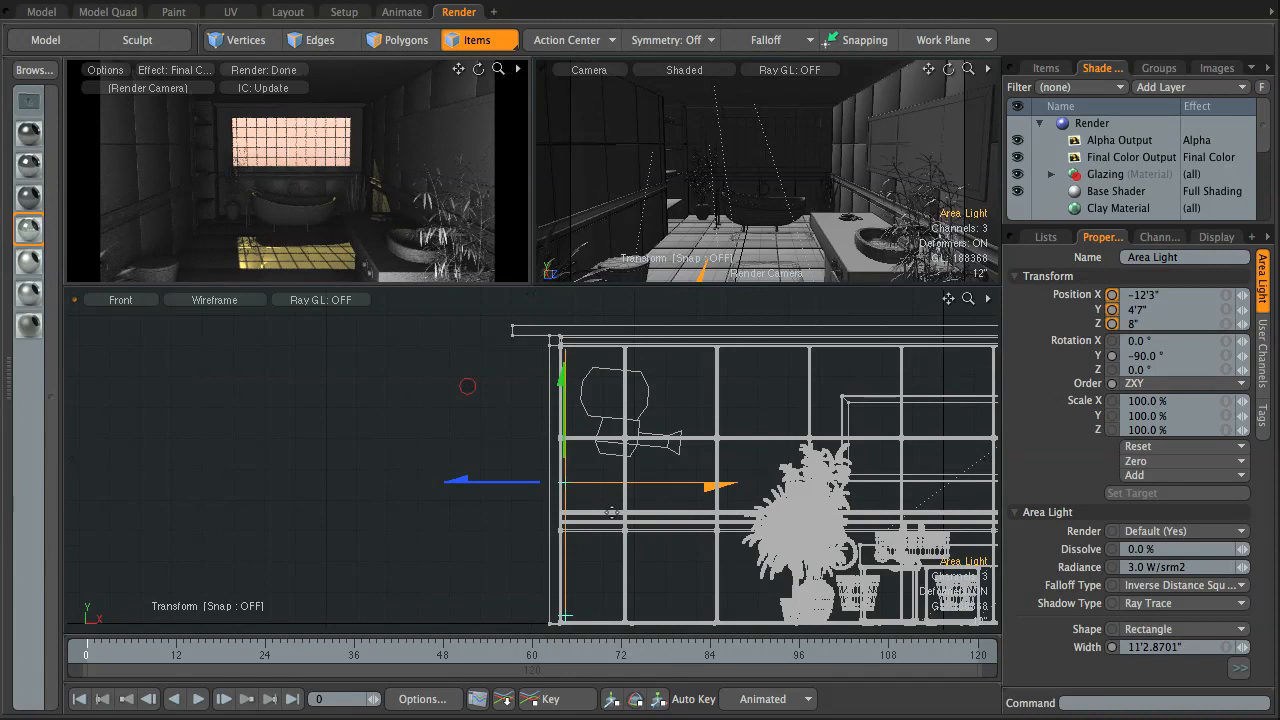
Rename the area light behind the camera as Indirect Back Light.
{"action": "left_click_drag", "start_coordinate": [1266, 138], "coordinate": [1264, 190]}
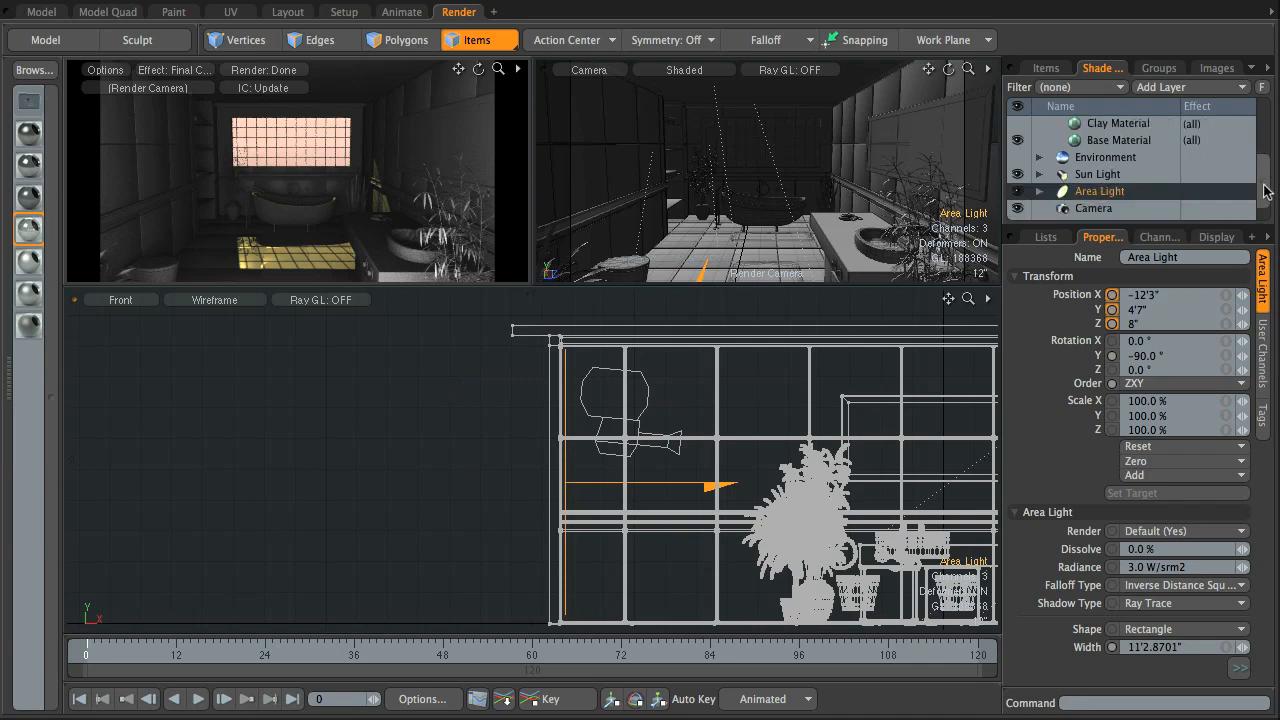
{"action": "double_click", "coordinate": [1099, 191]}
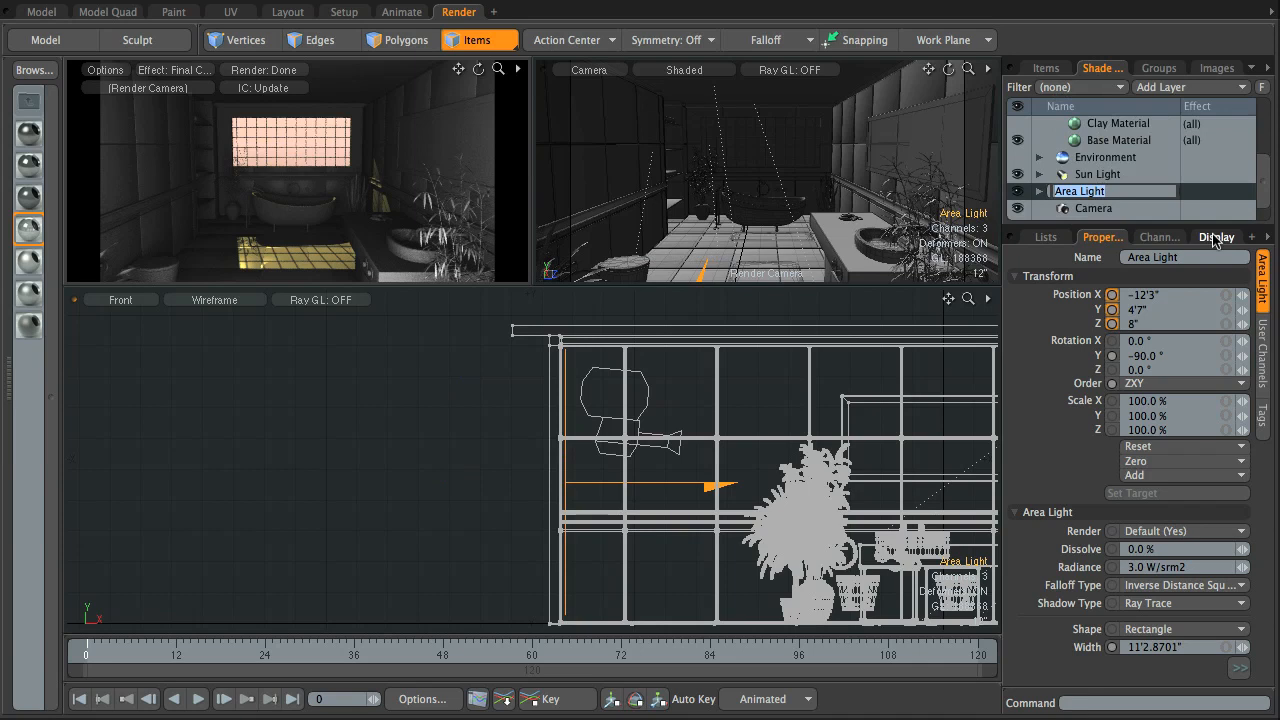
{"action": "type", "text": "Indirect Back"}
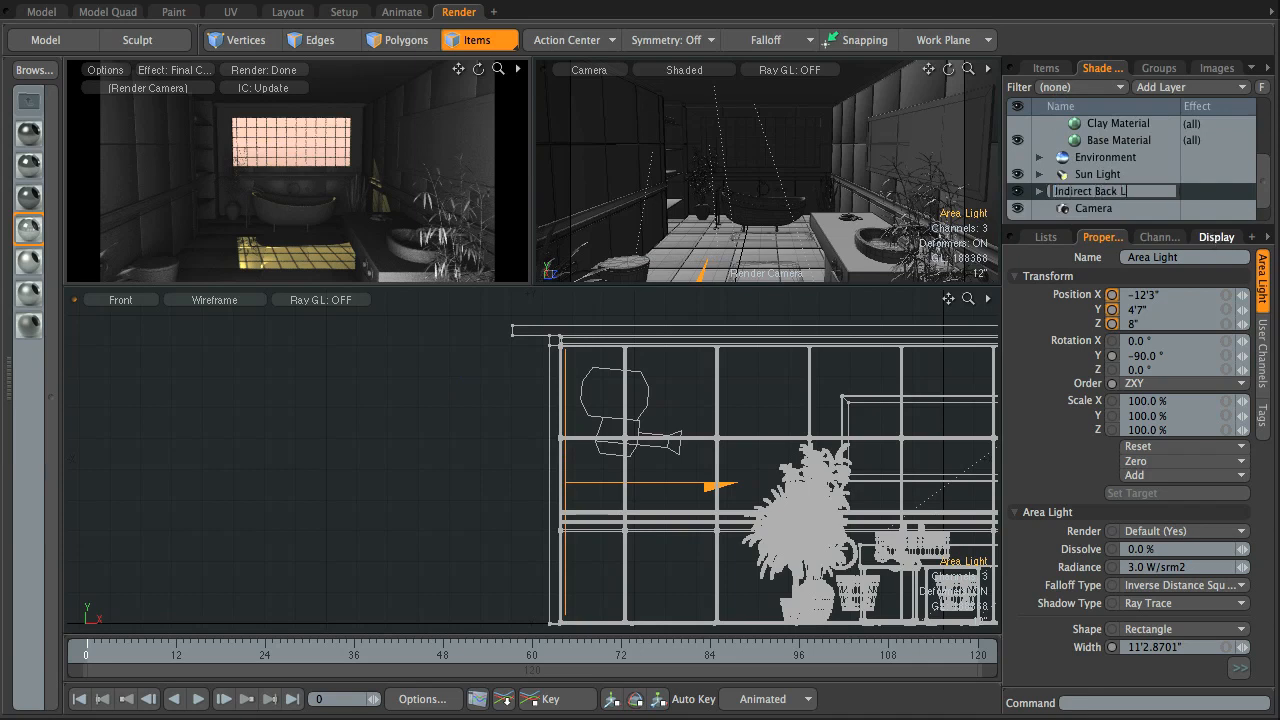
{"action": "type", "text": " Light"}
{"action": "key", "text": "Return"}
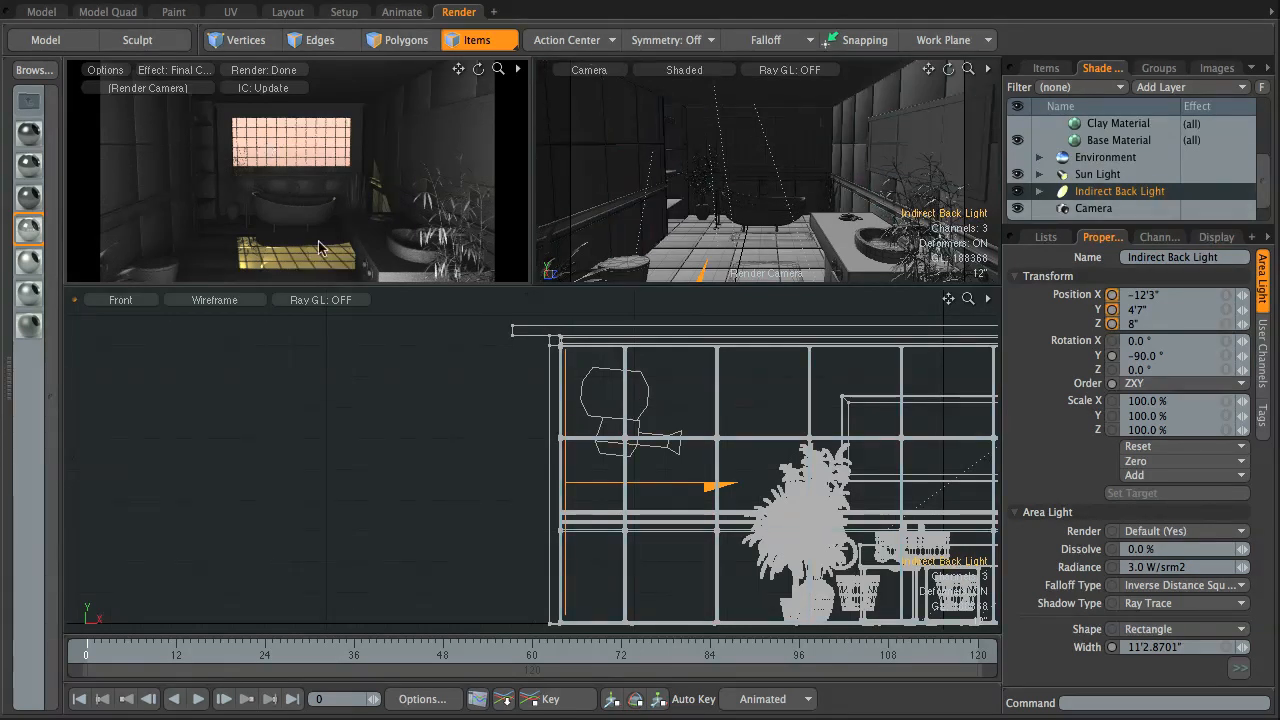
Set the Indirect Back Light's radiance to 0.8 W/srm2.
{"action": "left_click", "coordinate": [1040, 192]}
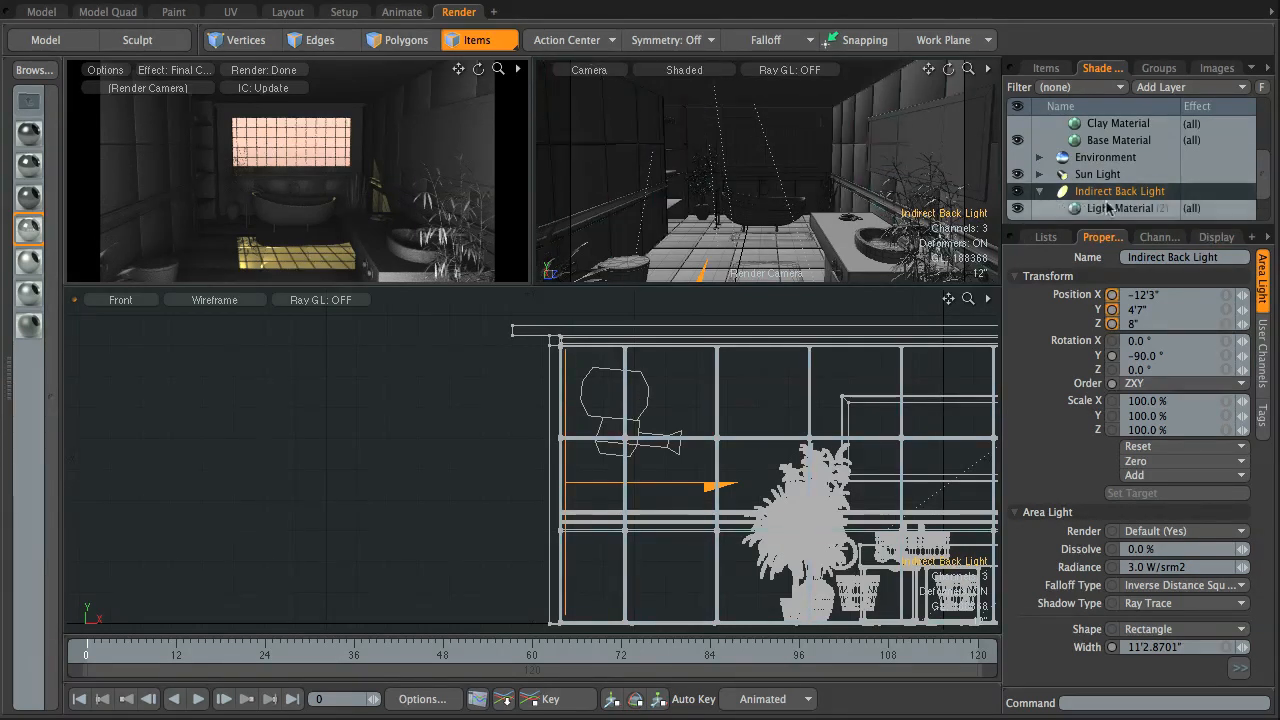
{"action": "left_click", "coordinate": [1186, 570]}
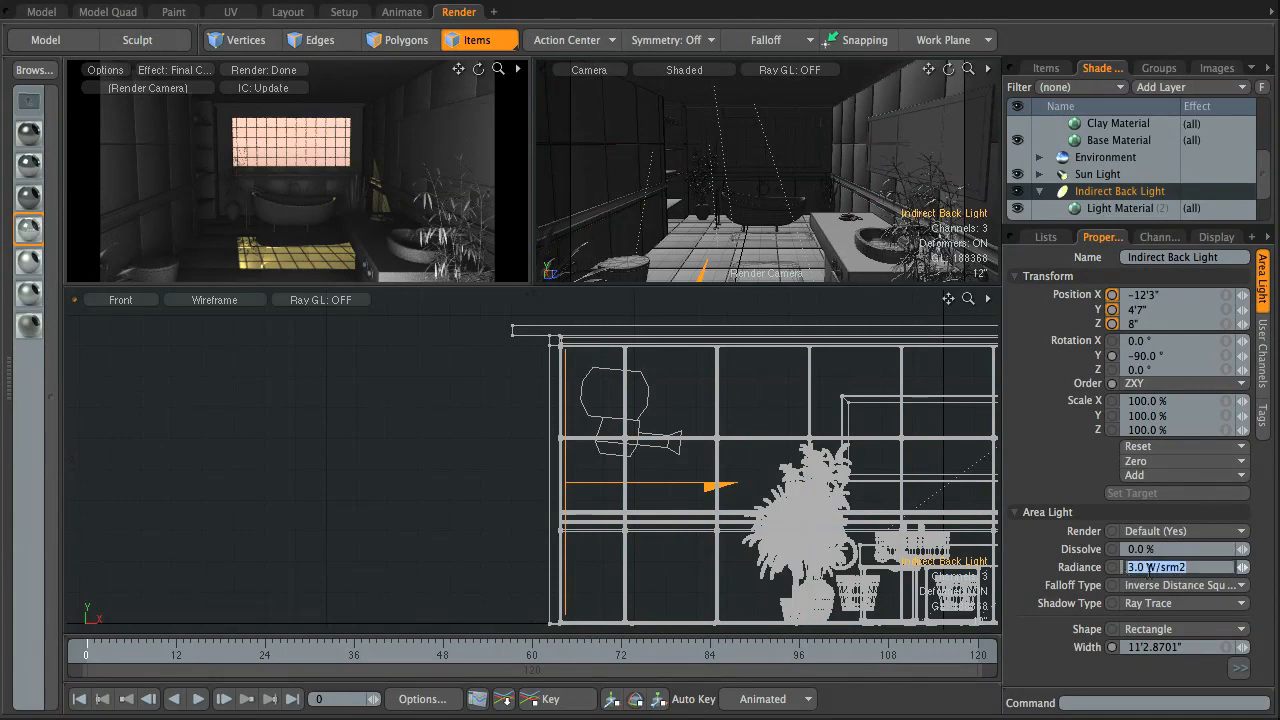
{"action": "type", "text": "0.8"}
{"action": "key", "text": "Return"}
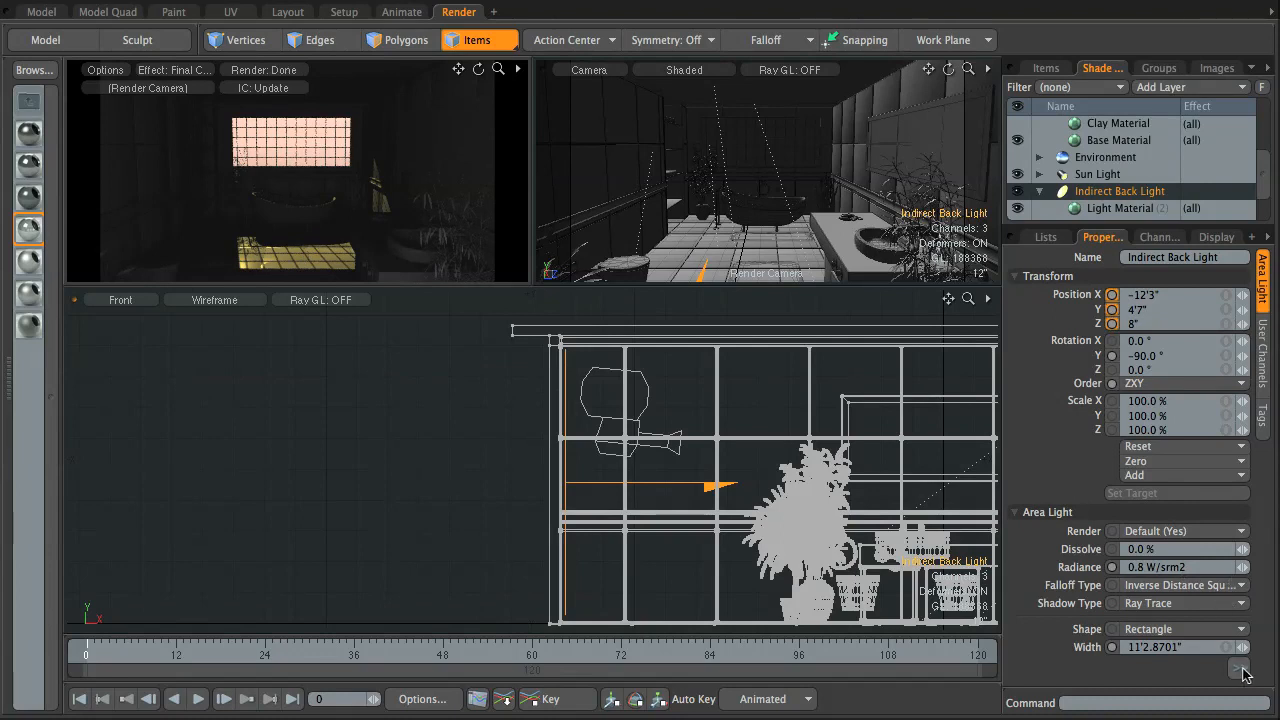
{"action": "mouse_move", "coordinate": [1238, 667]}
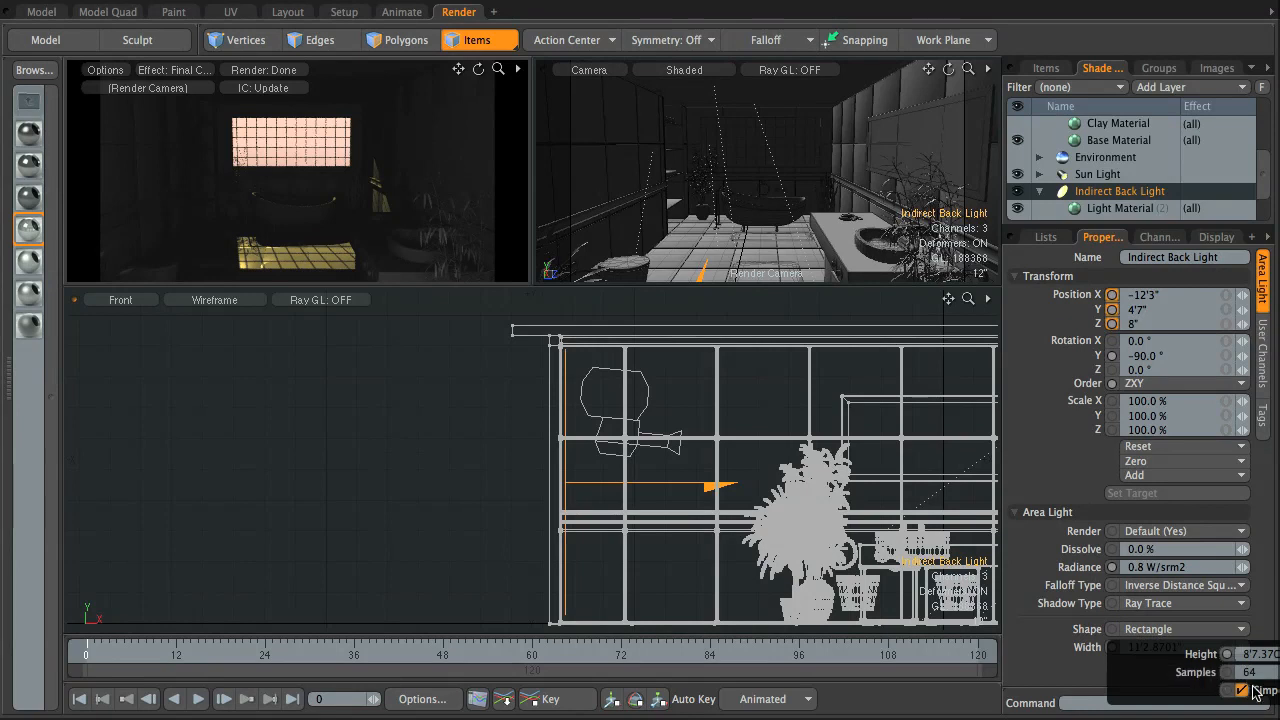
Give the Indirect Back Light's material a warm cream color of about 1.0, 0.89, 0.73.
{"action": "left_click", "coordinate": [1121, 208]}
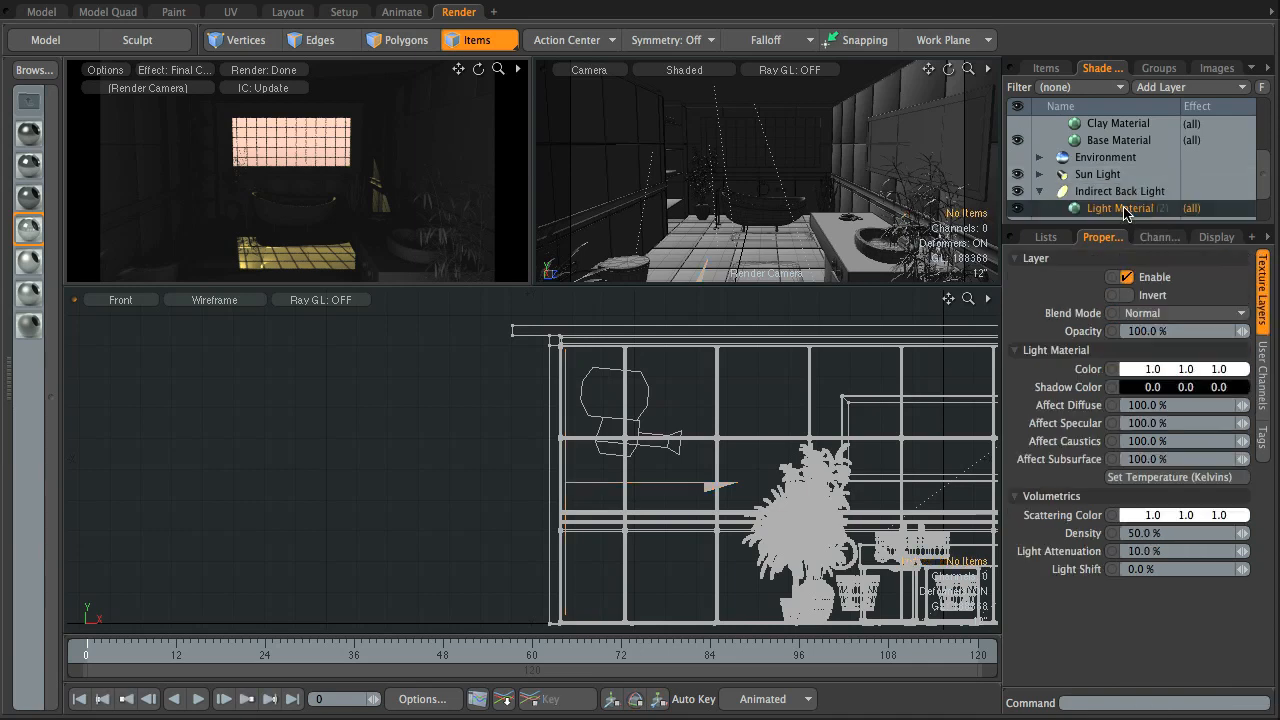
{"action": "left_click", "coordinate": [1170, 373]}
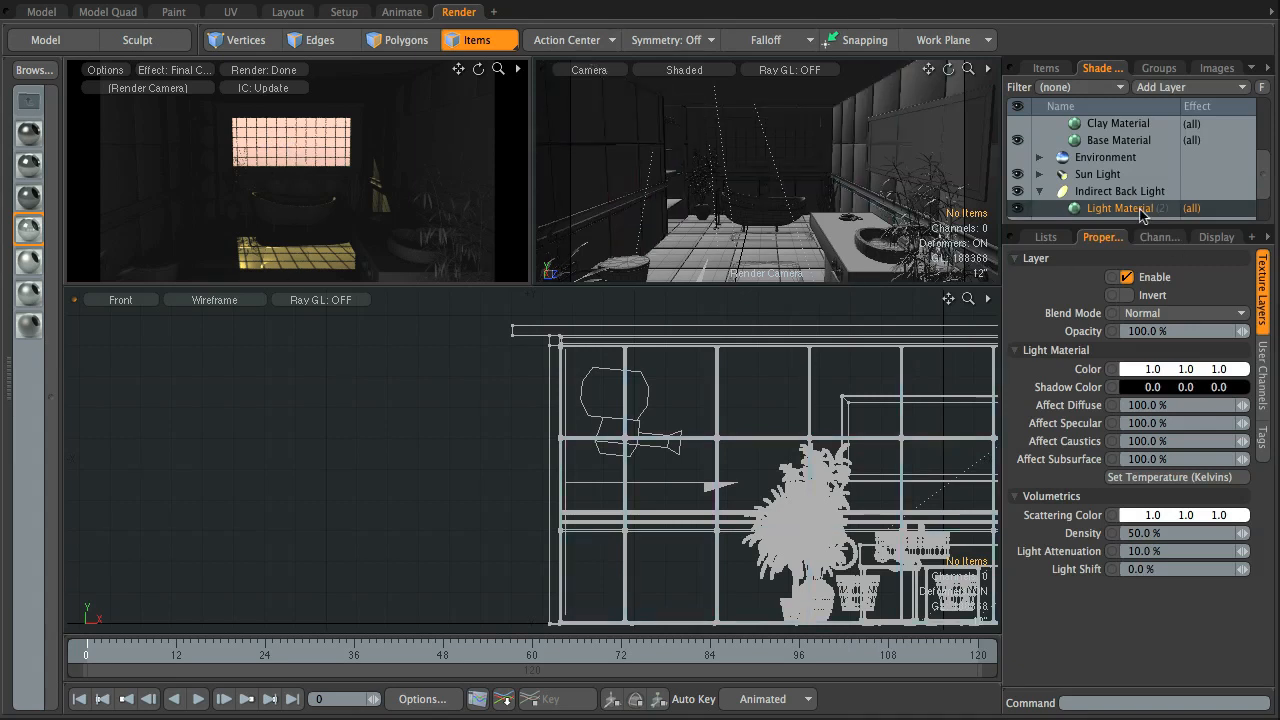
{"action": "left_click", "coordinate": [1170, 370]}
{"action": "left_click", "coordinate": [1060, 219]}
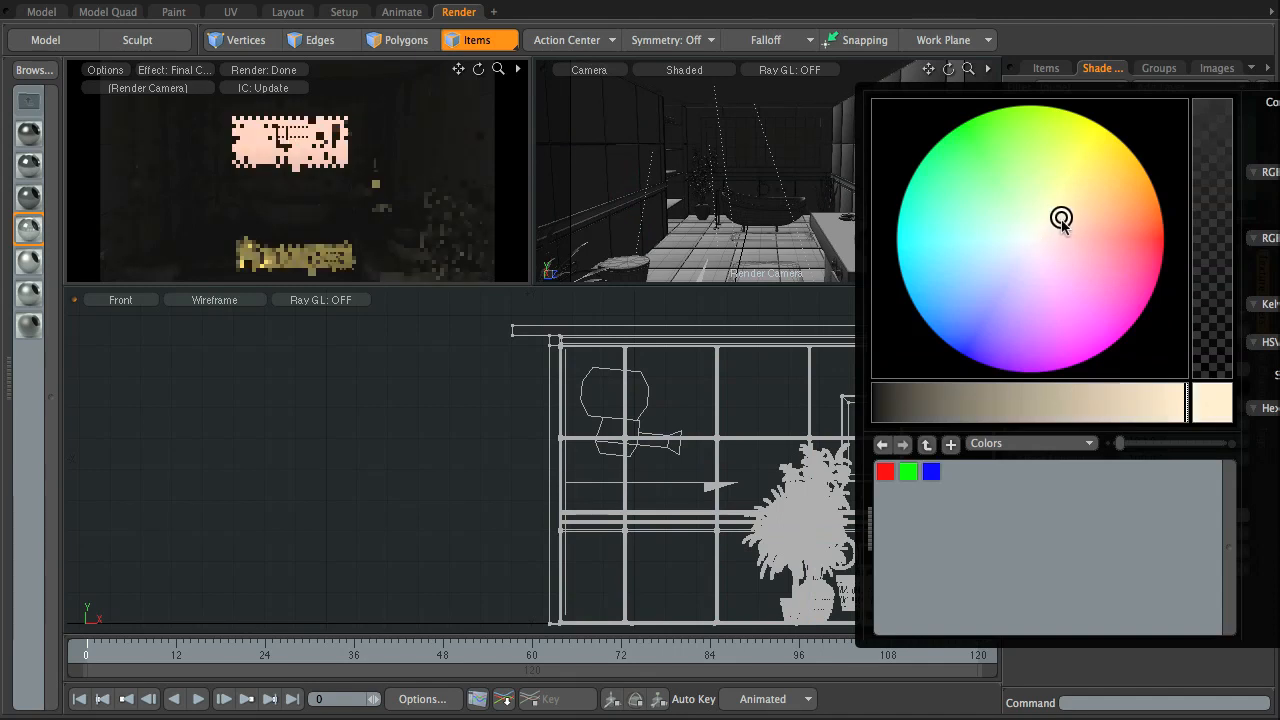
{"action": "left_click", "coordinate": [767, 394]}
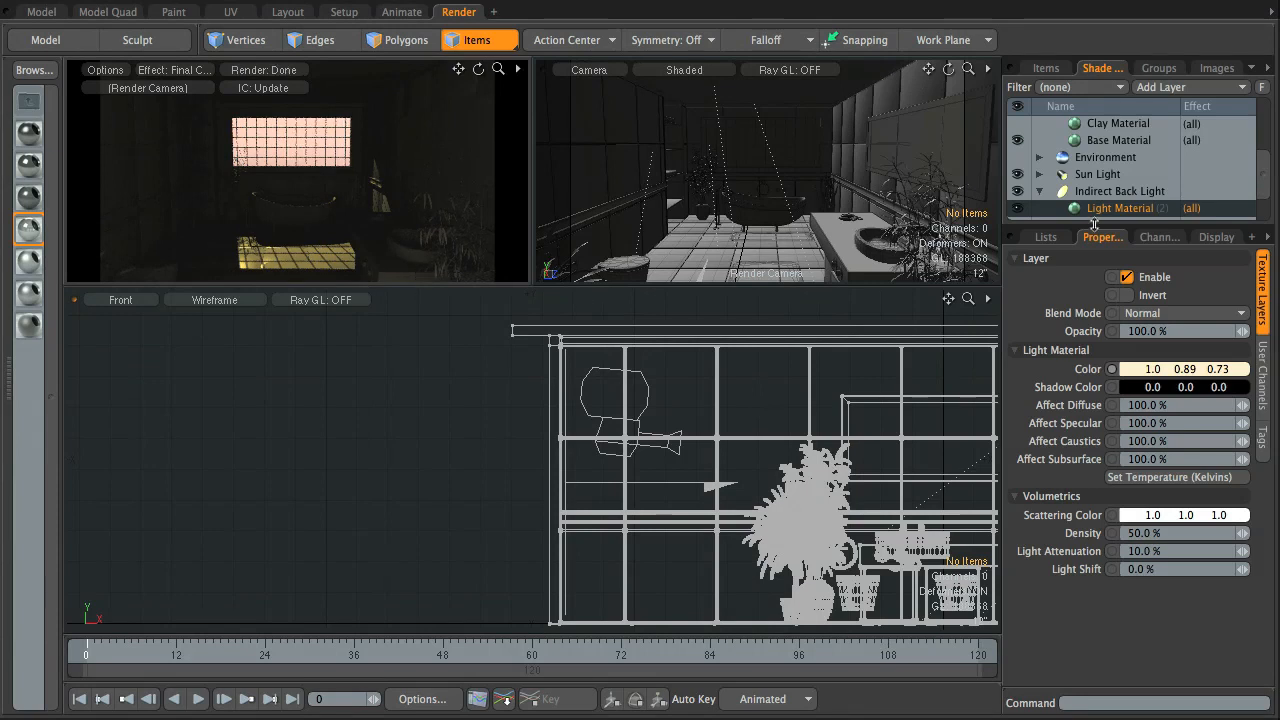
{"action": "left_click", "coordinate": [1039, 192]}
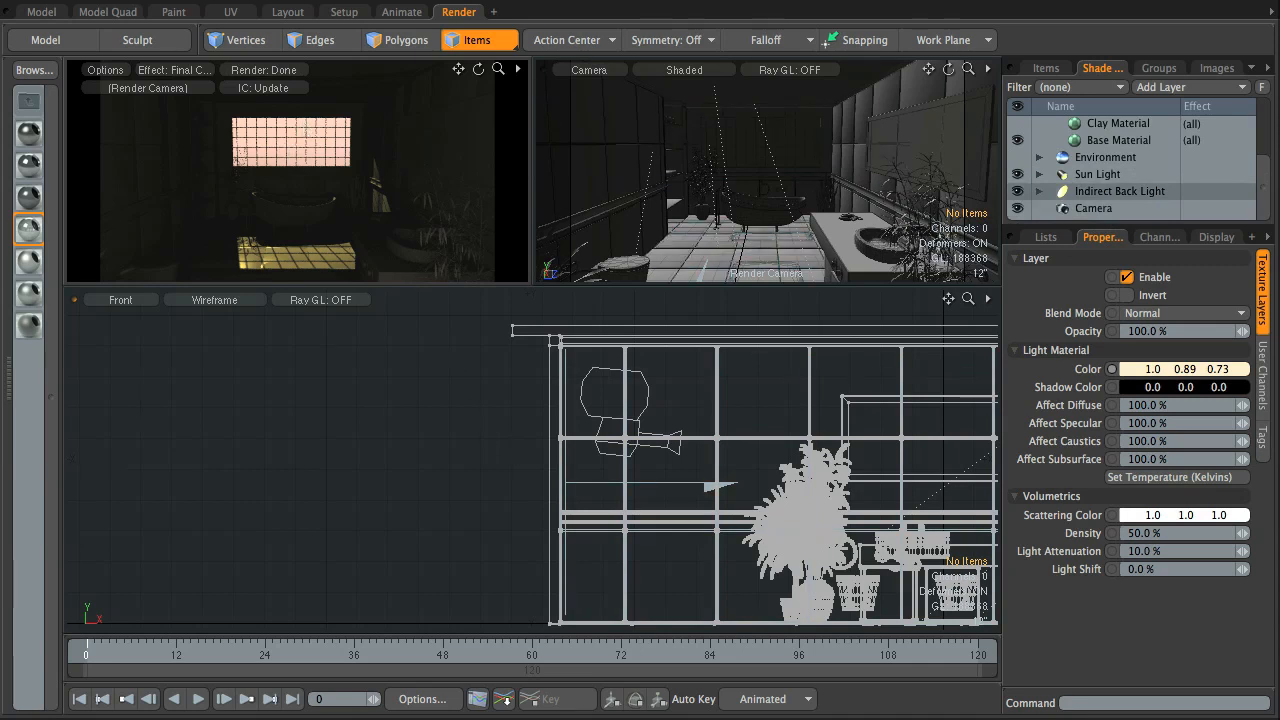
Add a second area light to the scene.
{"action": "left_click", "coordinate": [108, 0]}
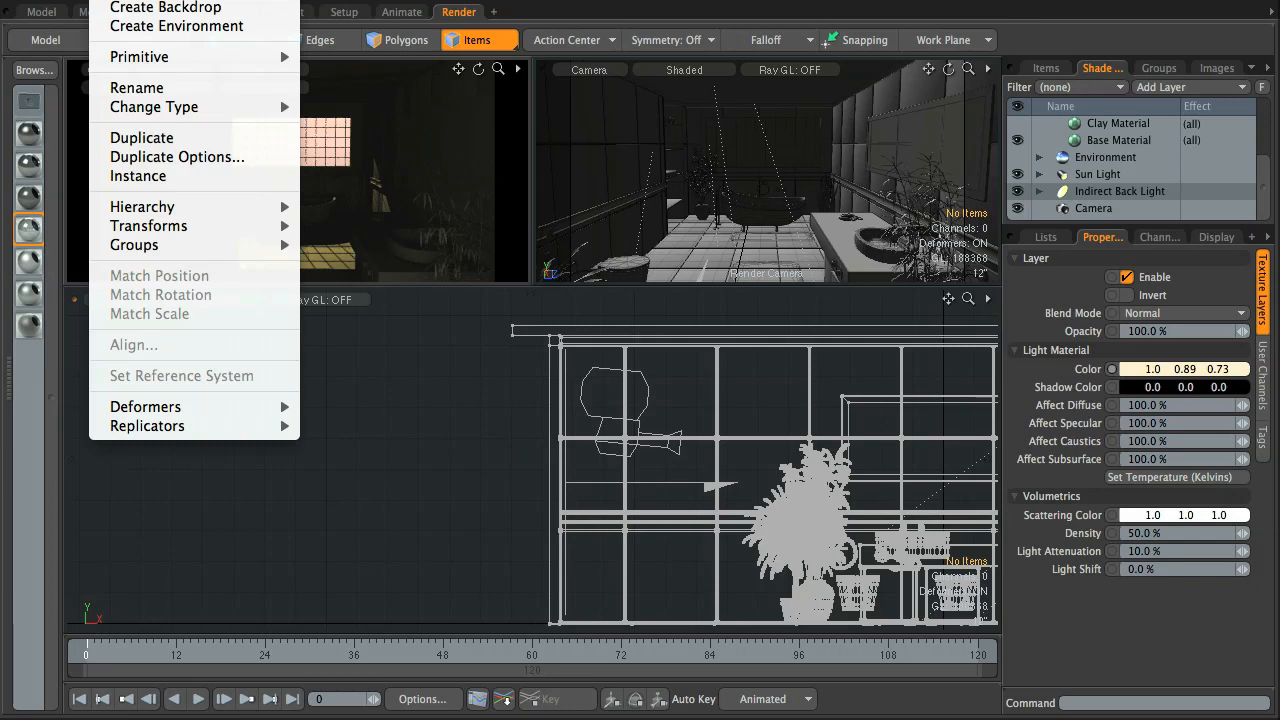
{"action": "mouse_move", "coordinate": [150, 0]}
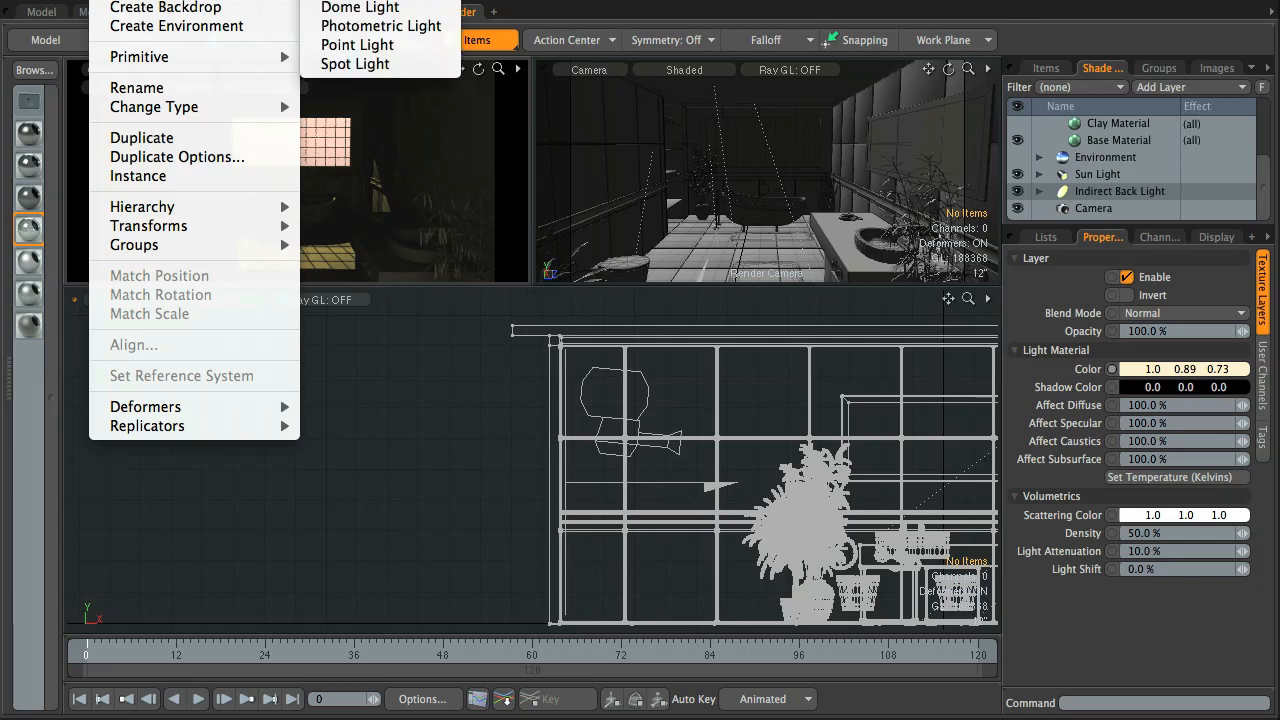
{"action": "left_click", "coordinate": [360, 0]}
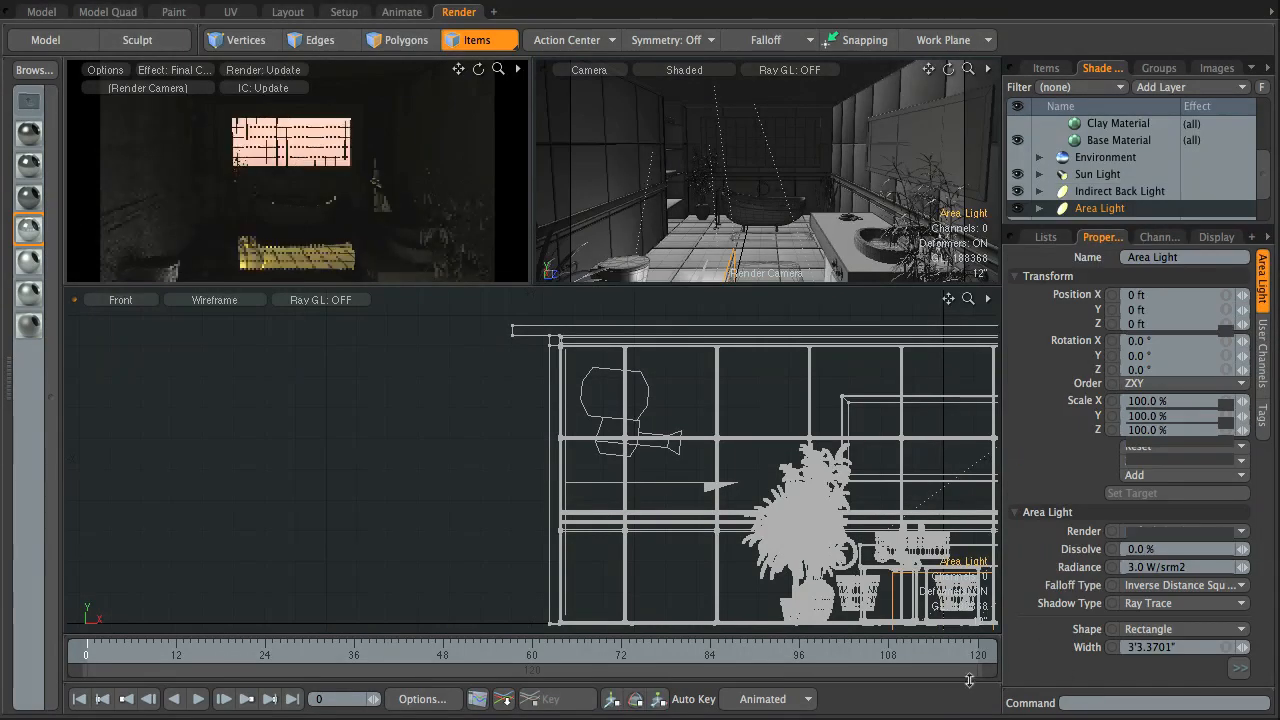
Move the new area light outside the window wall to about X 15'2.5", Y 6'1.5" and stretch its height to about 3'9.87".
{"action": "mouse_move", "coordinate": [831, 543]}
{"action": "left_mouse_down", "text": "alt"}
{"action": "mouse_move", "coordinate": [716, 555]}
{"action": "mouse_move", "coordinate": [621, 521]}
{"action": "mouse_move", "coordinate": [734, 496]}
{"action": "mouse_move", "coordinate": [619, 575]}
{"action": "mouse_move", "coordinate": [850, 600]}
{"action": "mouse_move", "coordinate": [1090, 600]}
{"action": "mouse_move", "coordinate": [1077, 600]}
{"action": "left_mouse_up", "text": "alt"}
{"action": "key", "text": "w"}
{"action": "left_click_drag", "start_coordinate": [980, 510], "coordinate": [736, 326], "text": "alt"}
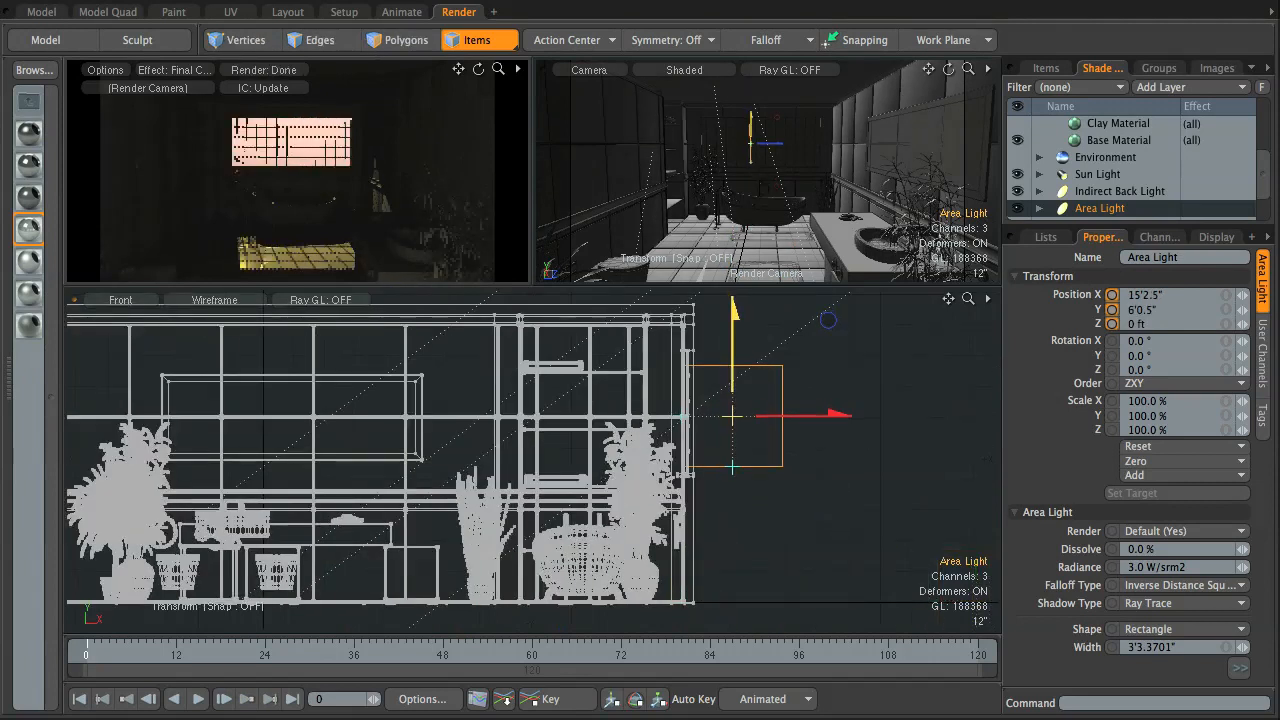
{"action": "left_click_drag", "start_coordinate": [732, 467], "coordinate": [732, 474]}
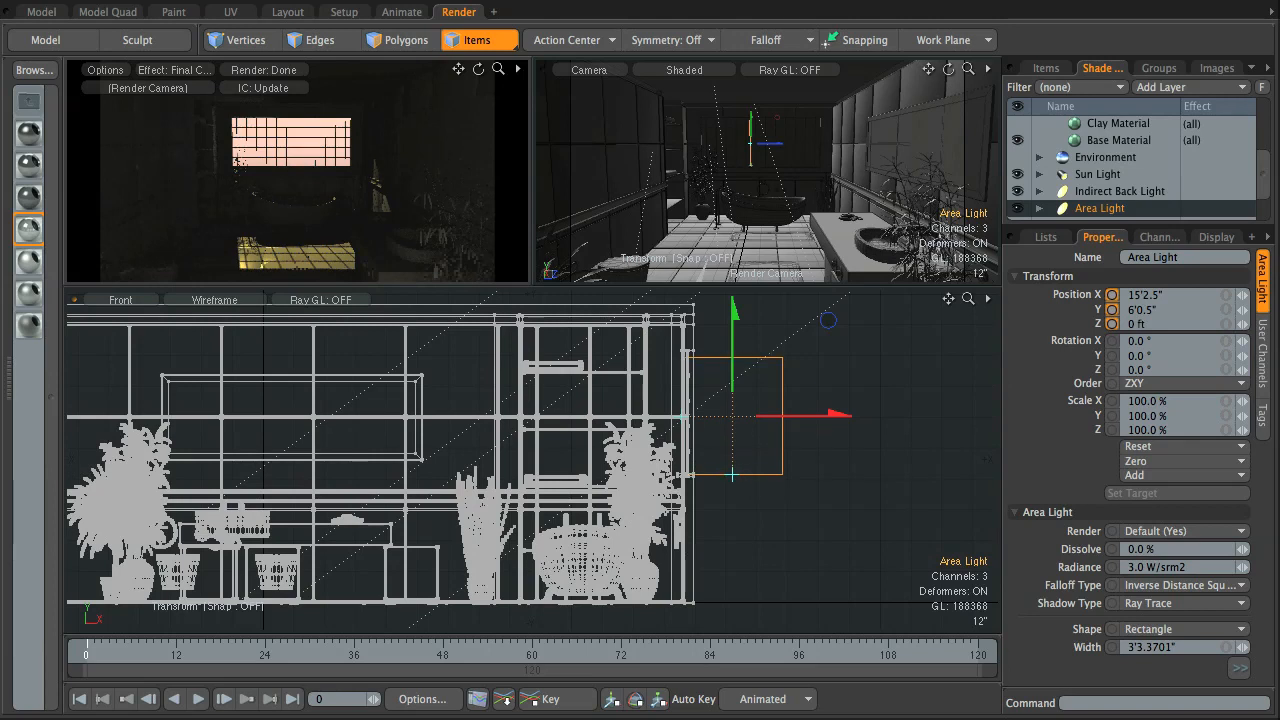
{"action": "left_click_drag", "start_coordinate": [738, 323], "coordinate": [738, 320]}
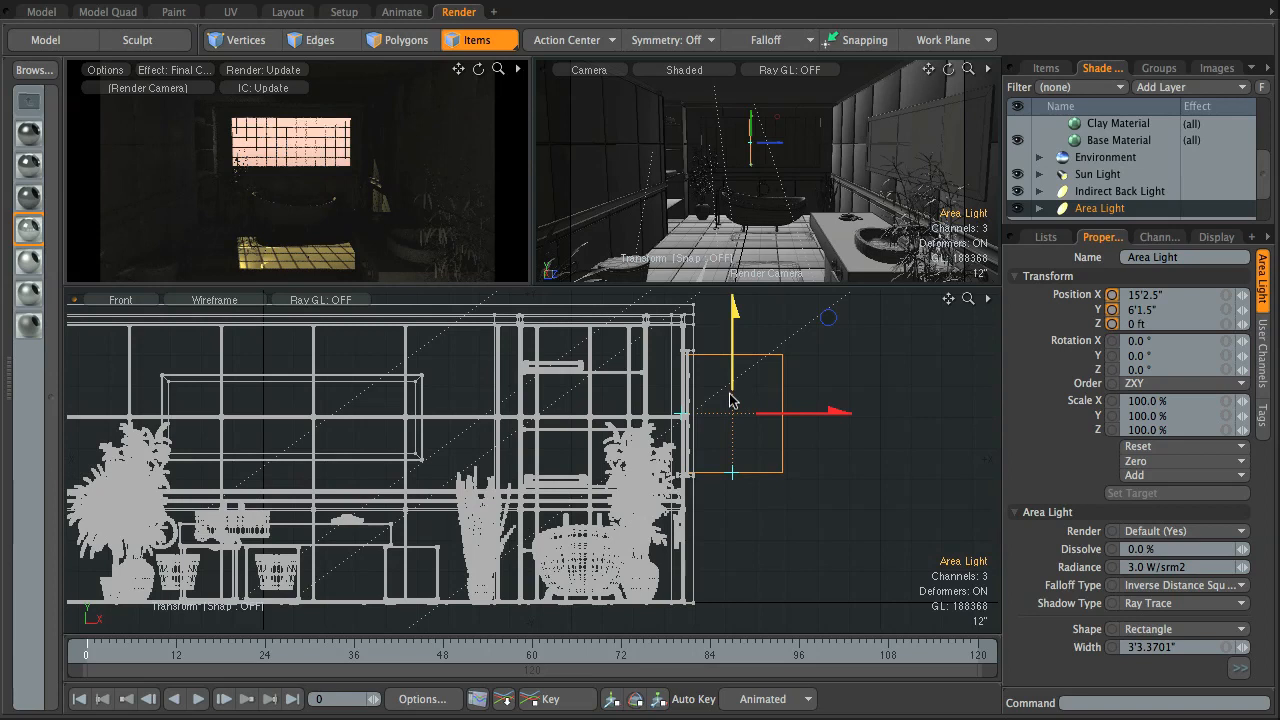
Rotate the new area light to 90° about Y so it faces into the room.
{"action": "key", "text": "KP_1"}
{"action": "key", "text": "e"}
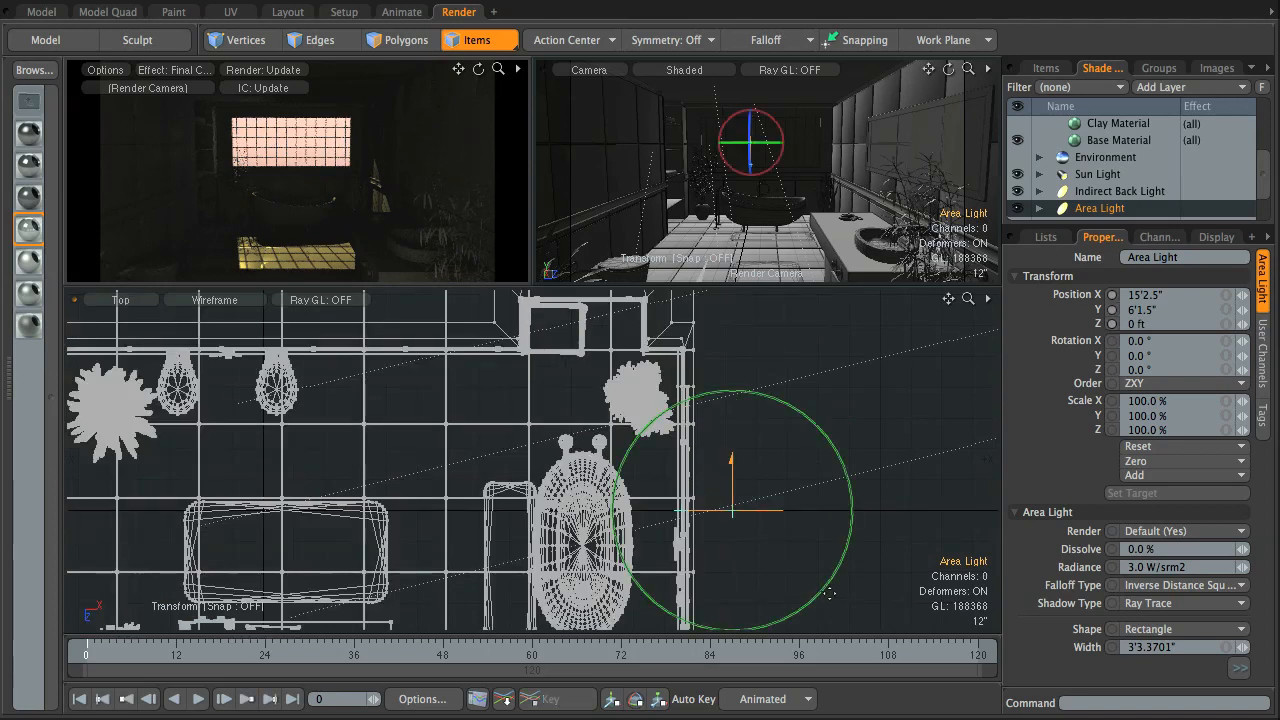
{"action": "left_click_drag", "start_coordinate": [829, 593], "coordinate": [863, 329]}
{"action": "left_click", "coordinate": [1168, 356]}
{"action": "type", "text": "90"}
{"action": "key", "text": "Return"}
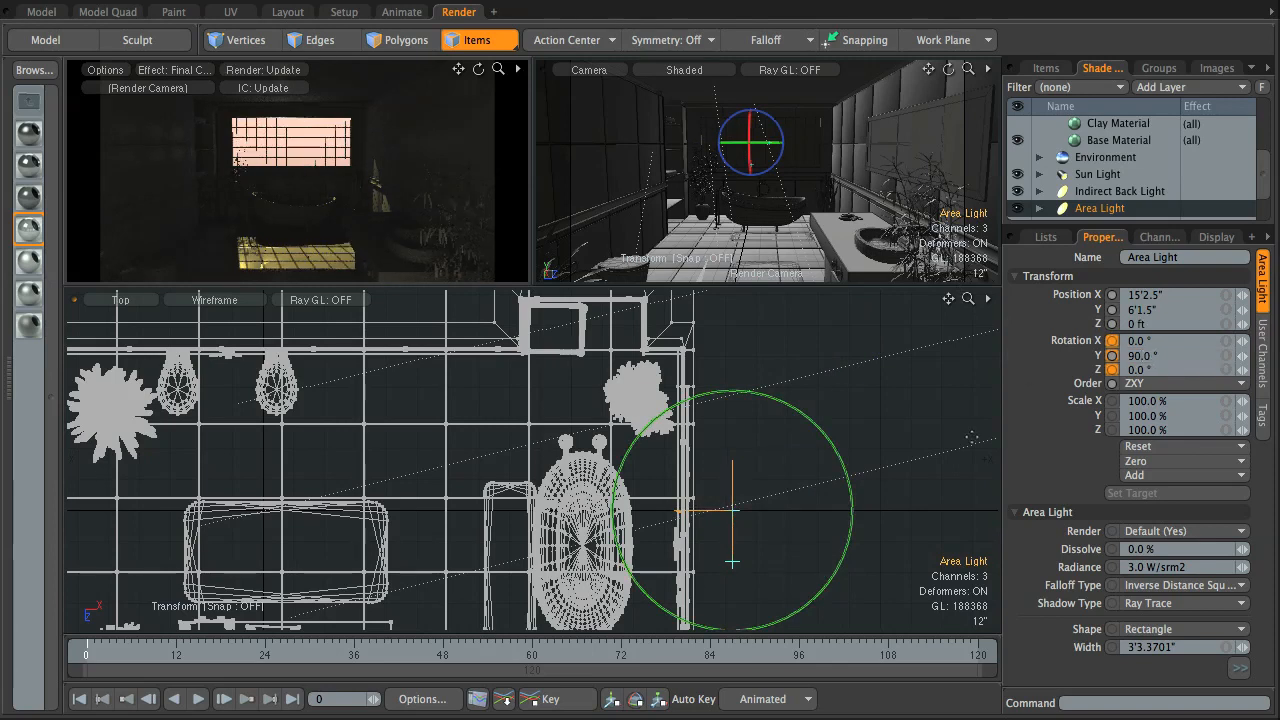
Move the new area light closer to the window in the top view, to about X 14'4.5", Z 9".
{"action": "key", "text": "w"}
{"action": "left_click_drag", "start_coordinate": [847, 525], "coordinate": [835, 410], "text": "alt+shift"}
{"action": "key", "text": "space"}
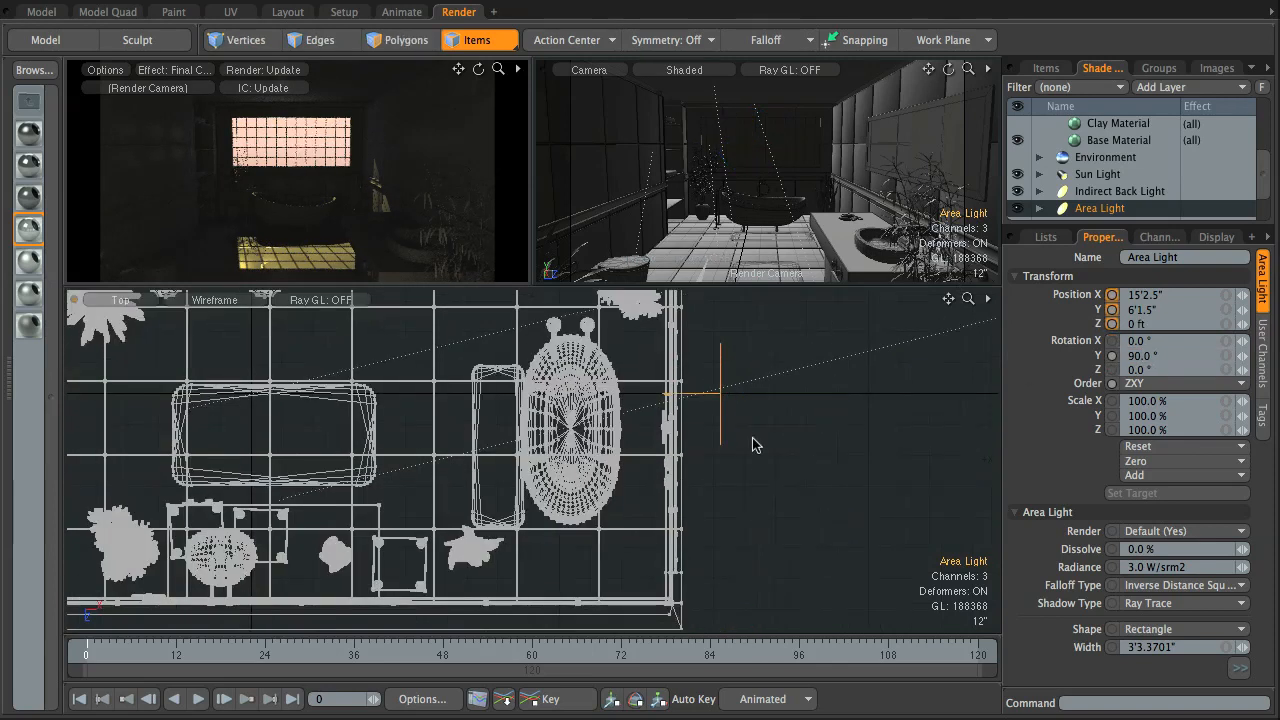
{"action": "key", "text": "w"}
{"action": "left_click_drag", "start_coordinate": [815, 398], "coordinate": [796, 392]}
{"action": "left_click_drag", "start_coordinate": [697, 322], "coordinate": [697, 346]}
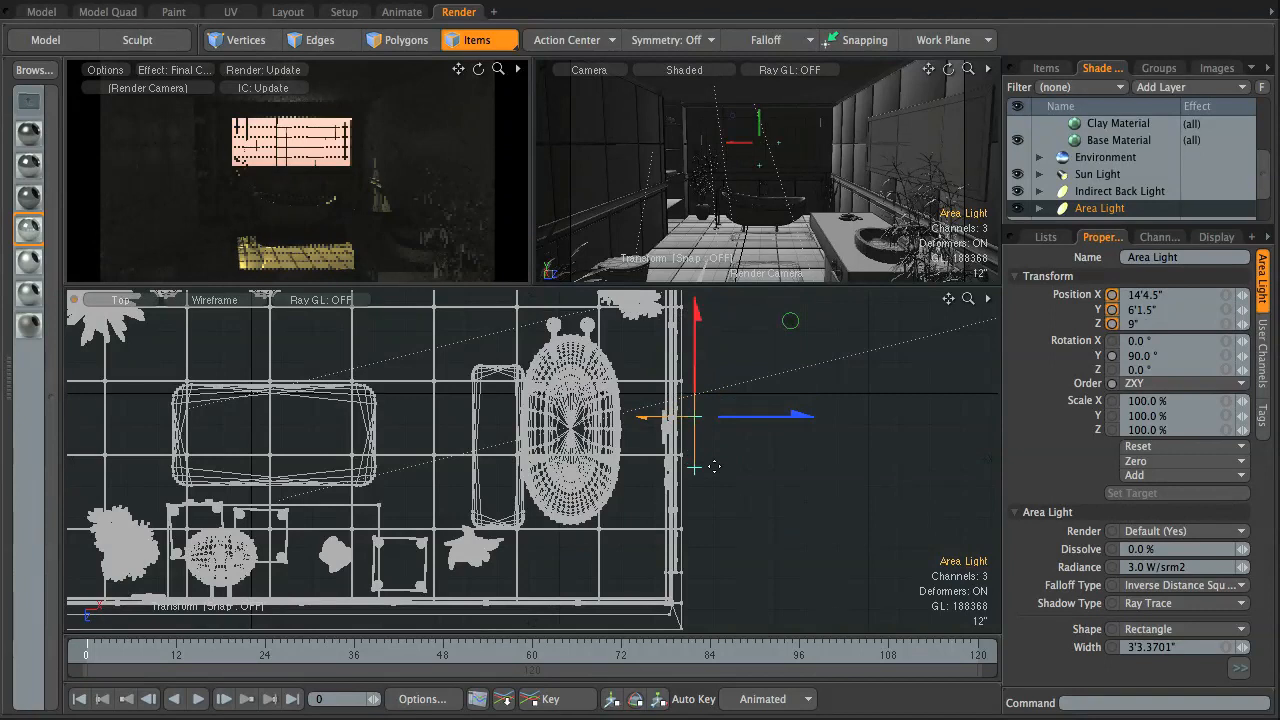
Widen the new area light to about 9'9.37" and align it with the window at about X 14'1.5", Z 10.5".
{"action": "left_click_drag", "start_coordinate": [694, 467], "coordinate": [694, 568]}
{"action": "left_click_drag", "start_coordinate": [846, 445], "coordinate": [840, 497], "text": "alt+shift"}
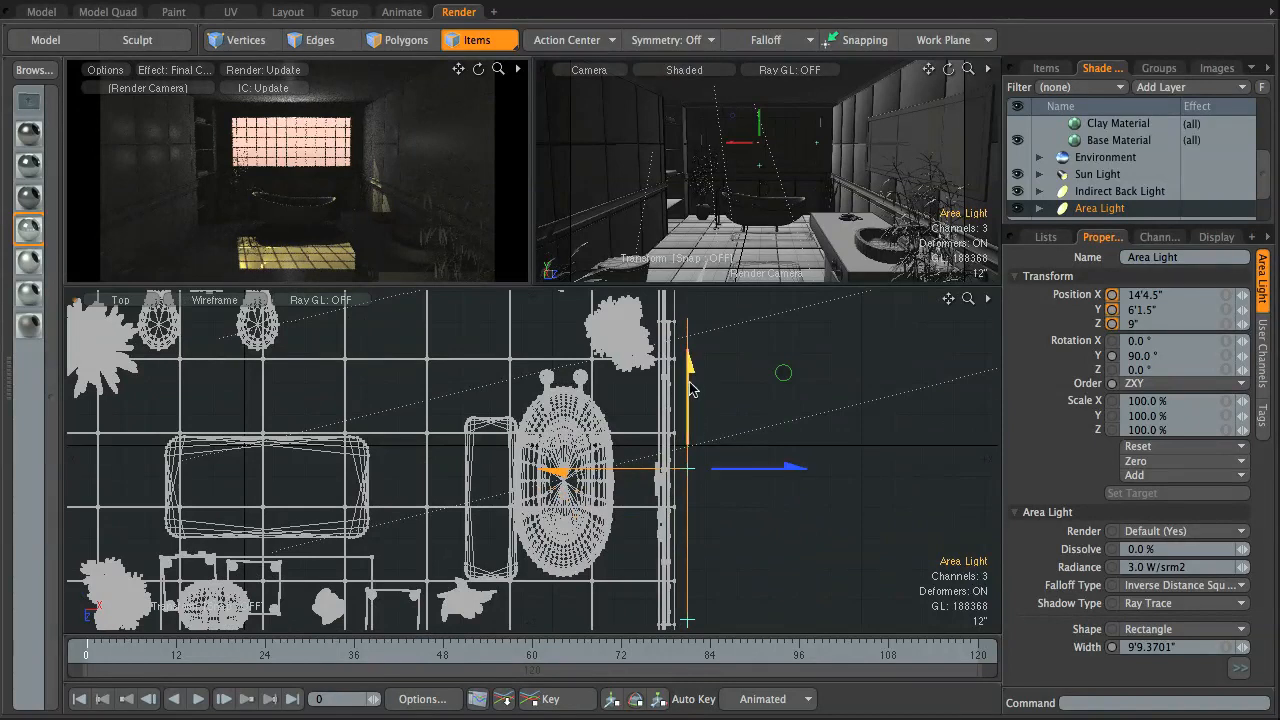
{"action": "left_click_drag", "start_coordinate": [695, 380], "coordinate": [695, 383]}
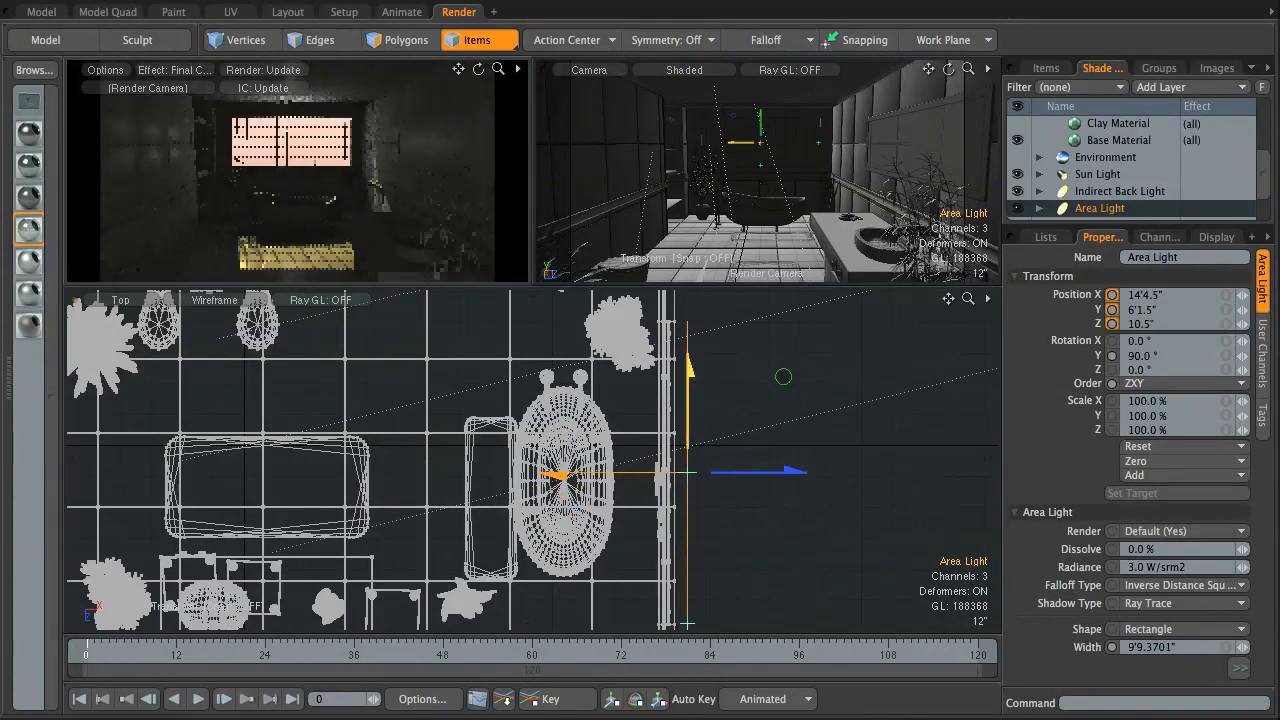
{"action": "left_click_drag", "start_coordinate": [800, 472], "coordinate": [790, 474]}
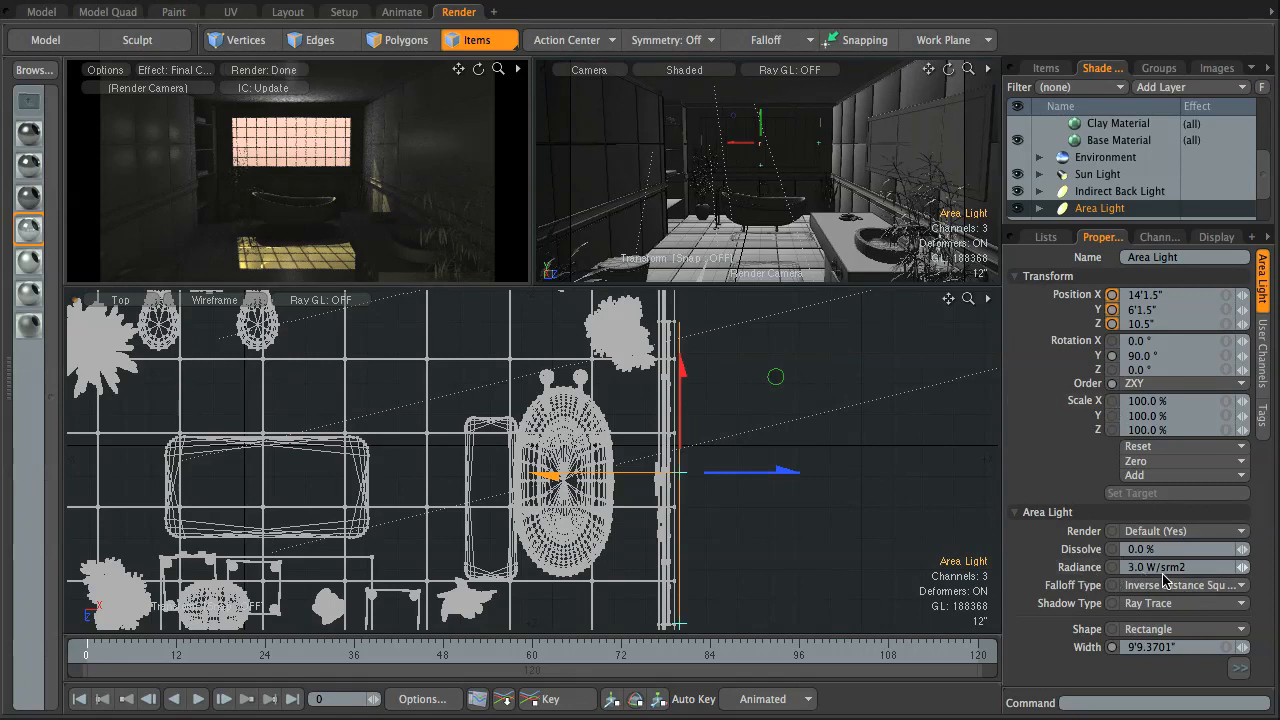
Turn off simple shading for the new area light and set its samples to 128.
{"action": "mouse_move", "coordinate": [1238, 667]}
{"action": "left_click", "coordinate": [1236, 683]}
{"action": "left_click", "coordinate": [1249, 665]}
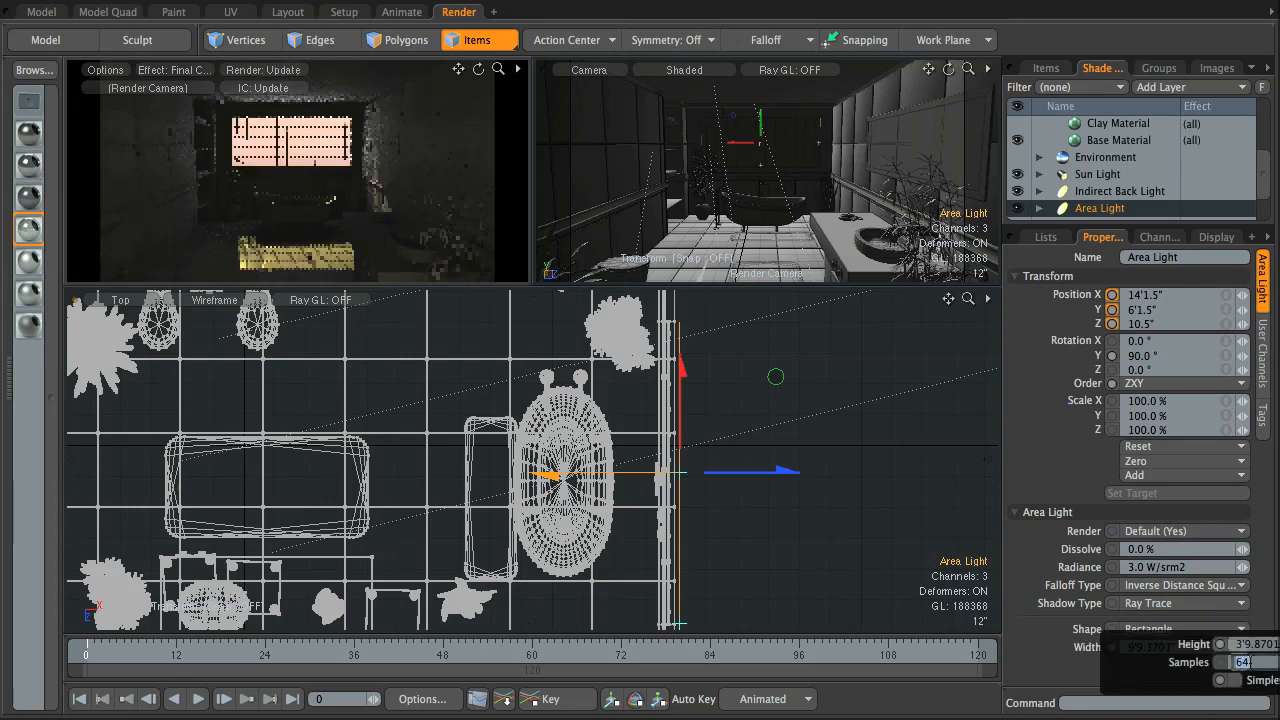
{"action": "type", "text": "128"}
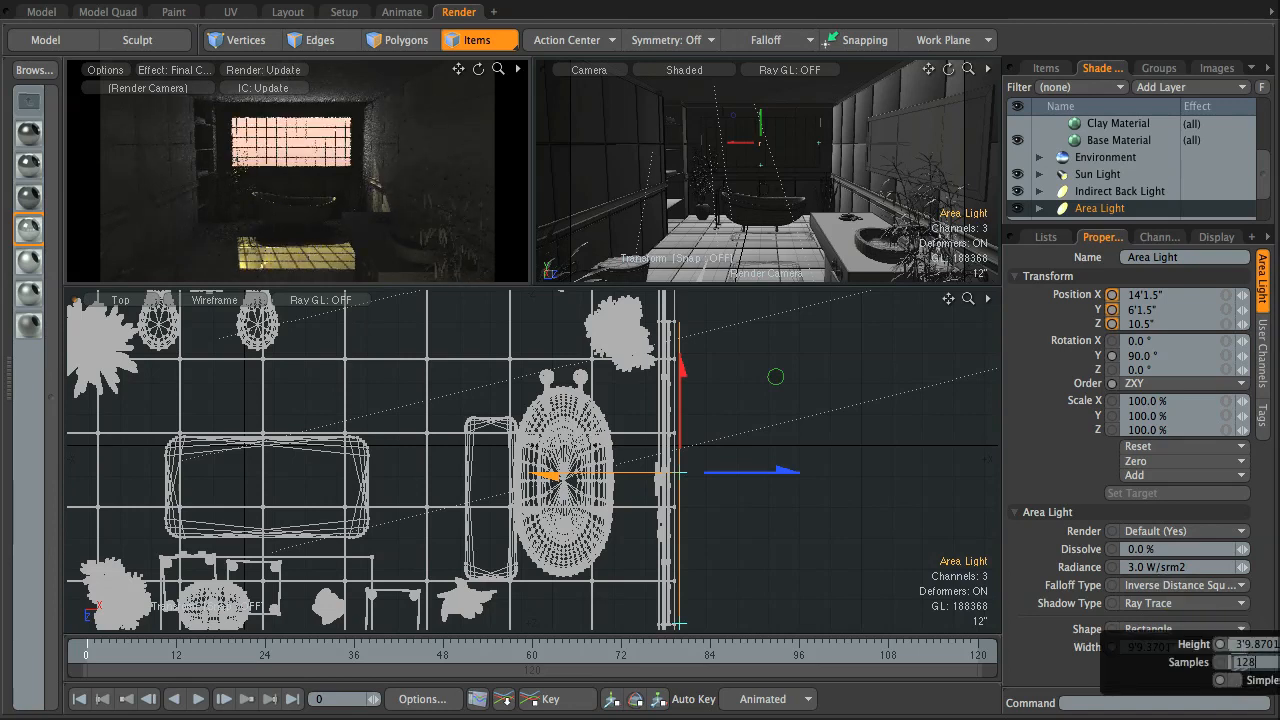
{"action": "key", "text": "Return"}
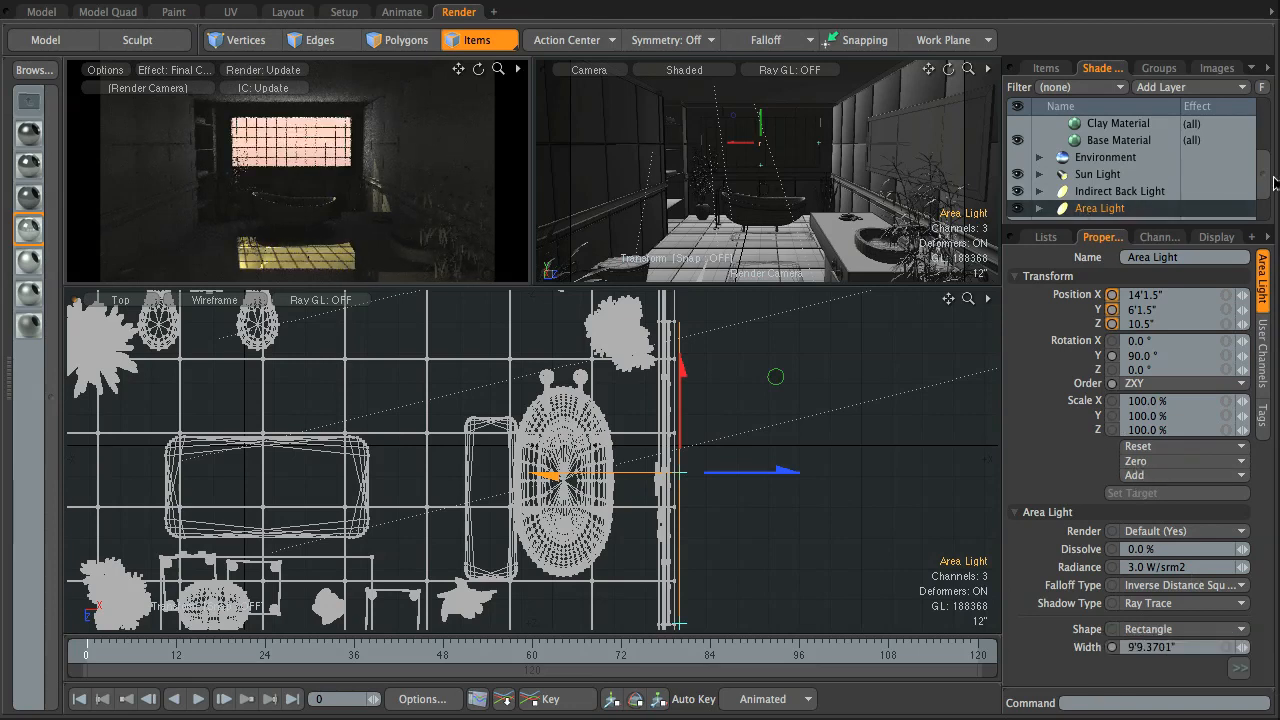
Rename the area light outside the window as Window Light.
{"action": "scroll", "coordinate": [1270, 185], "scroll_direction": "down", "scroll_amount": 1}
{"action": "double_click", "coordinate": [1100, 192]}
{"action": "type", "text": "Window Light"}
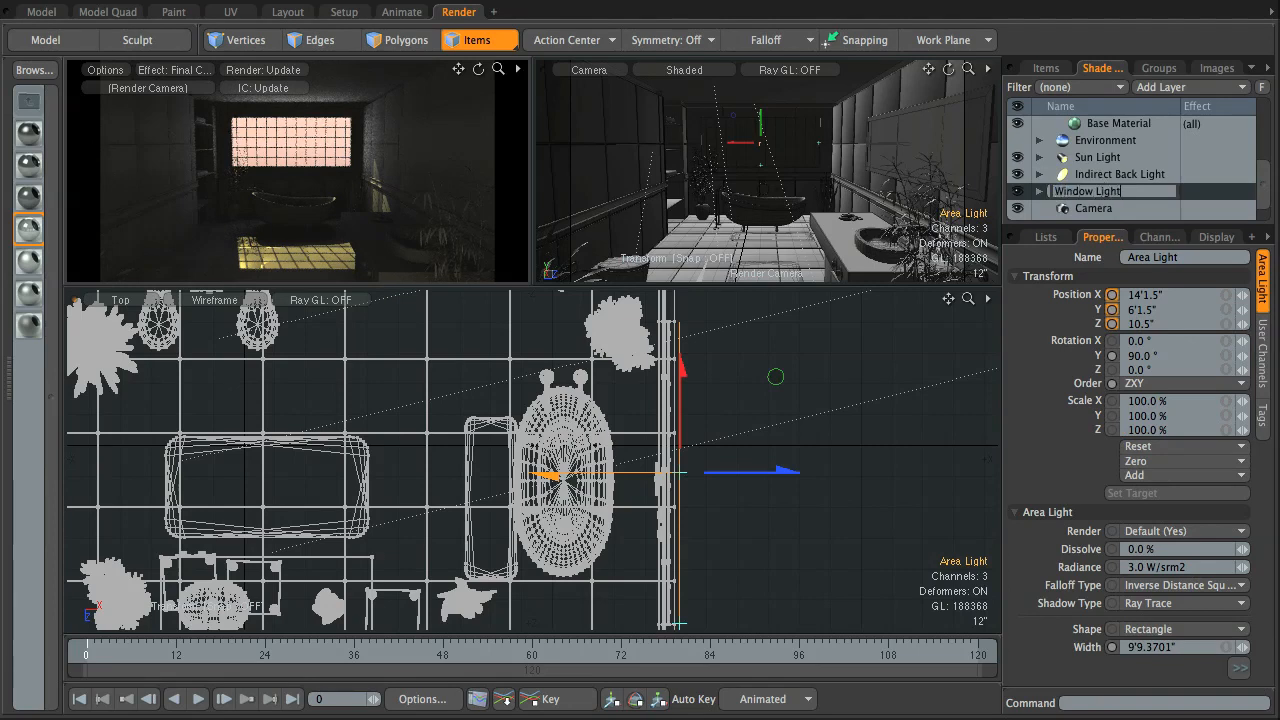
{"action": "key", "text": "Return"}
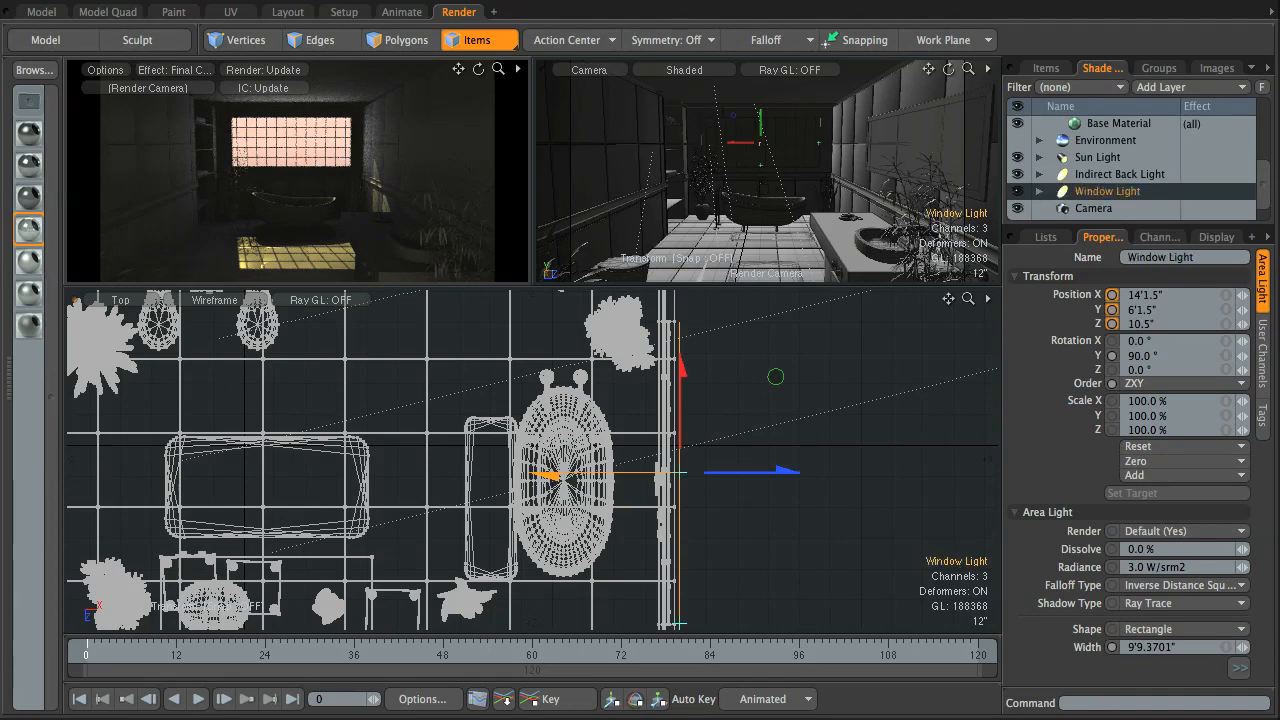
Give the Window Light's material a warm cream color of about 1.0, 0.89, 0.71.
{"action": "left_click", "coordinate": [1040, 191]}
{"action": "left_click", "coordinate": [1106, 210]}
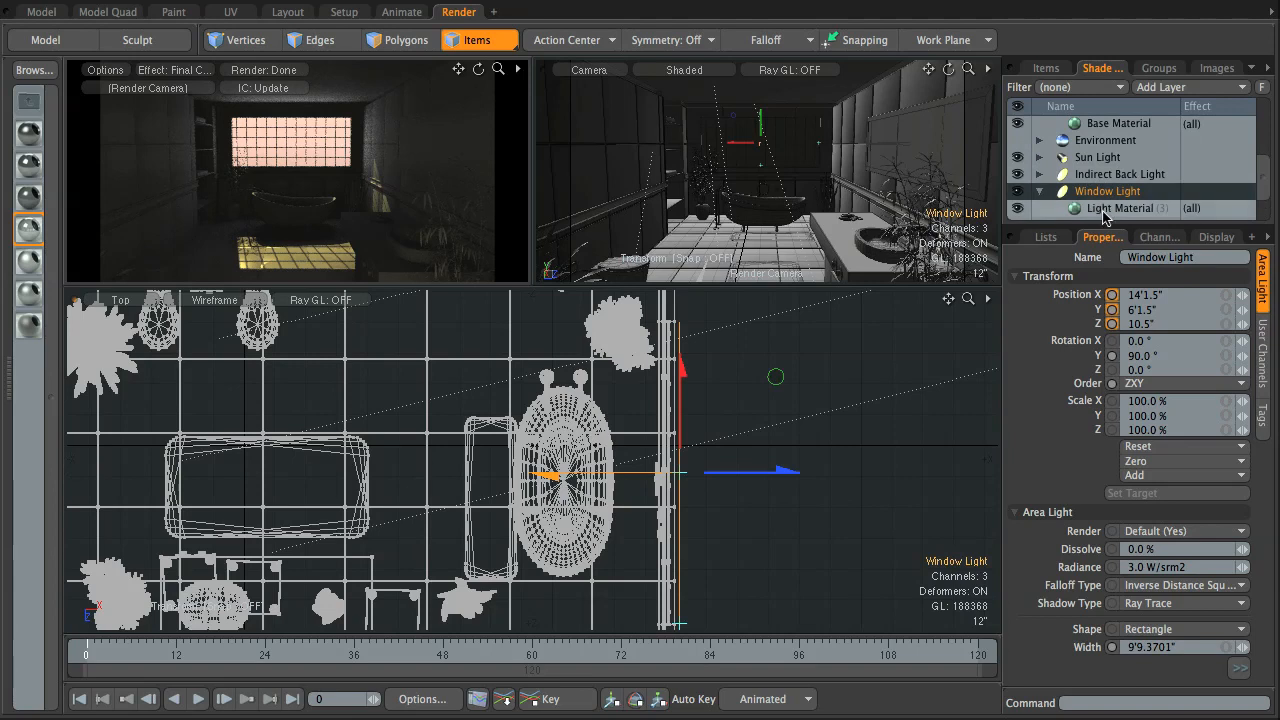
{"action": "double_click", "coordinate": [1176, 372]}
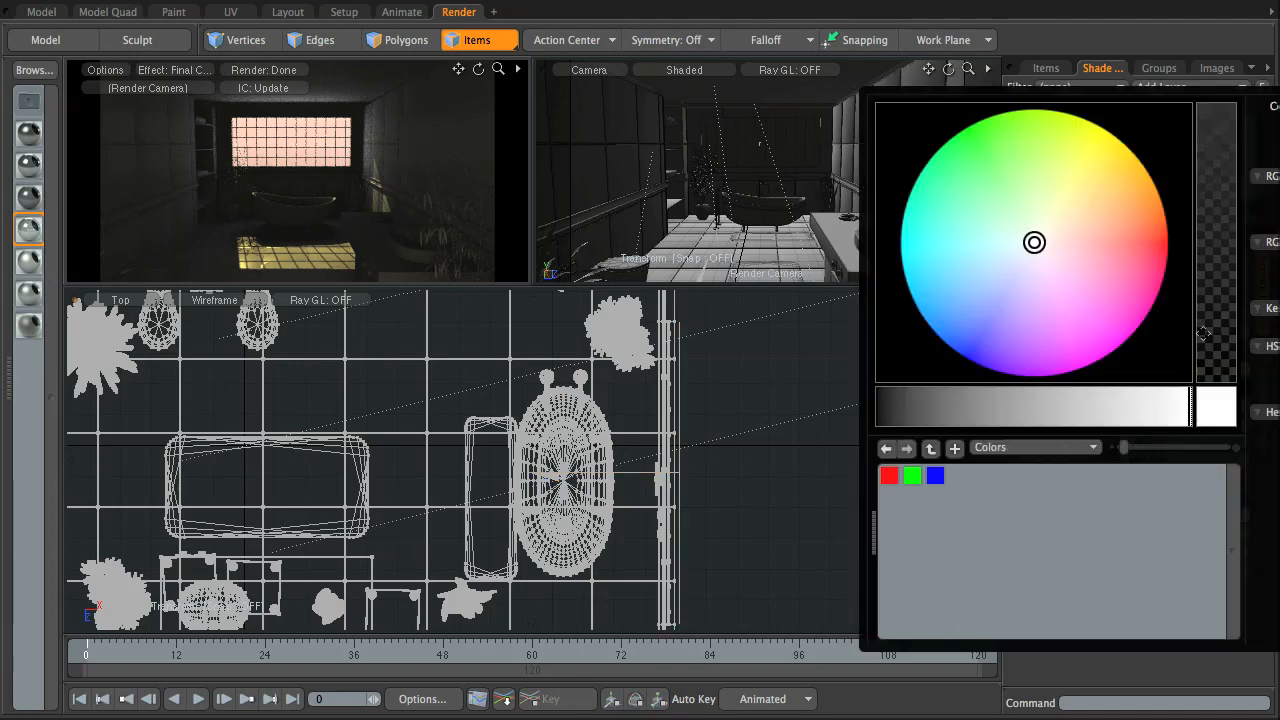
{"action": "left_click_drag", "start_coordinate": [1068, 217], "coordinate": [1065, 219]}
{"action": "left_click", "coordinate": [676, 417]}
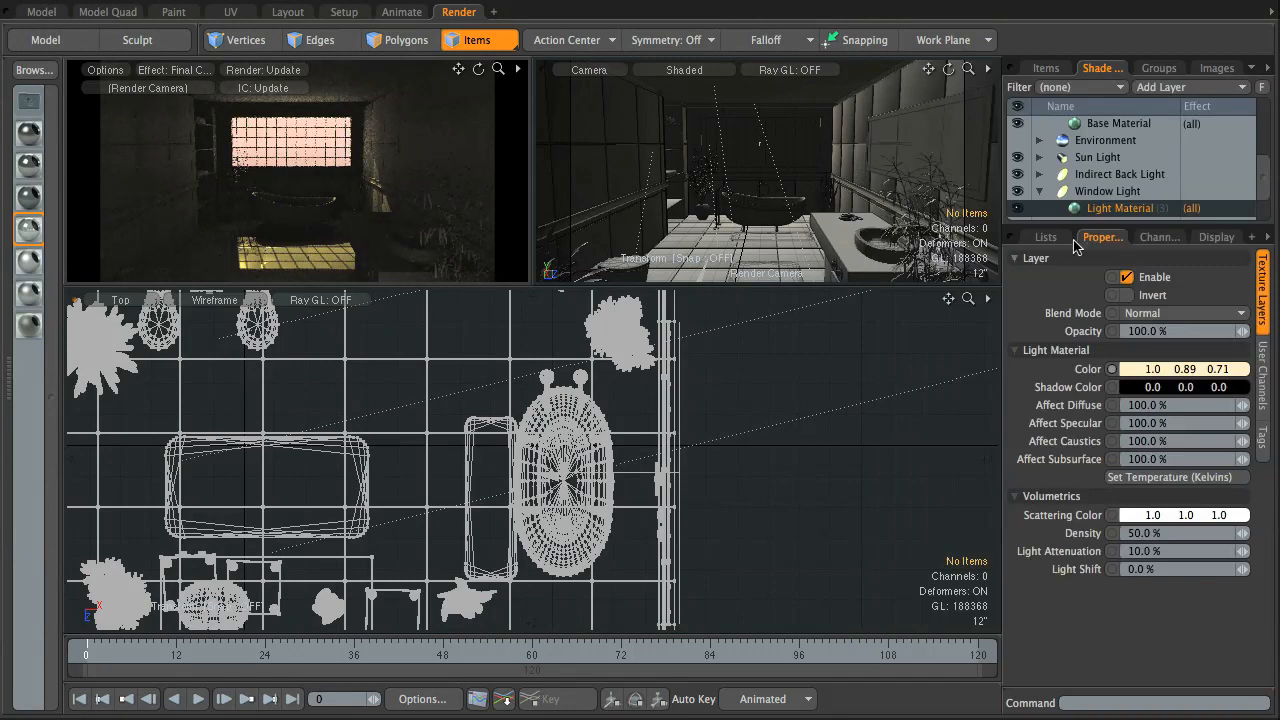
{"action": "left_click", "coordinate": [1040, 193]}
Group the Sun Light, Indirect Back Light and Window Light under the name Lights, and test the group by toggling its visibility.
{"action": "left_click", "coordinate": [1110, 166]}
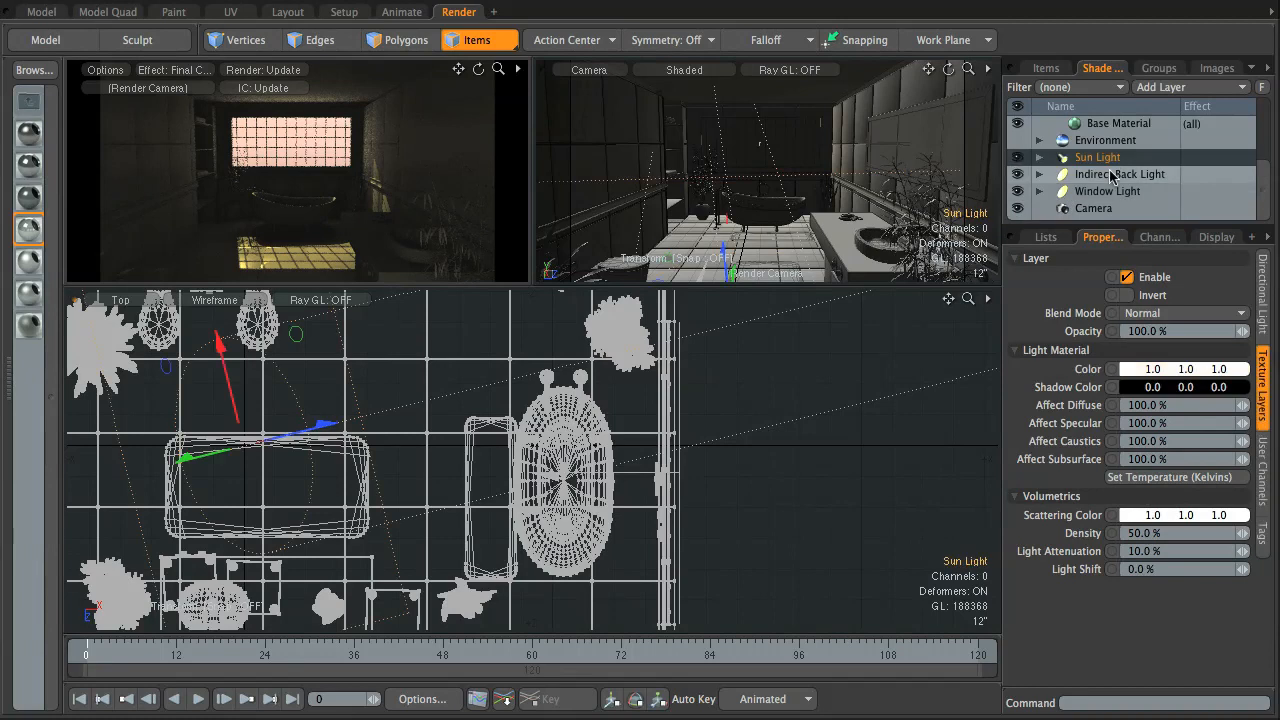
{"action": "left_click", "coordinate": [1112, 175], "text": "shift"}
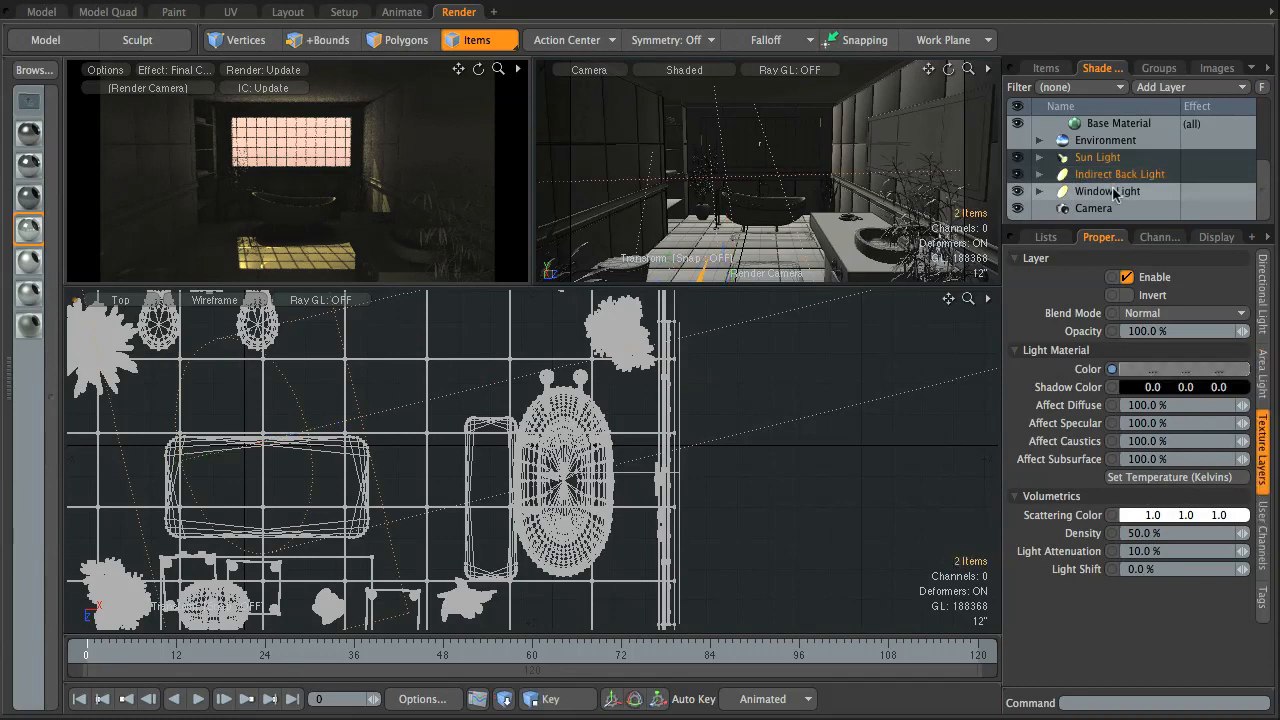
{"action": "left_click", "coordinate": [1110, 191], "text": "shift"}
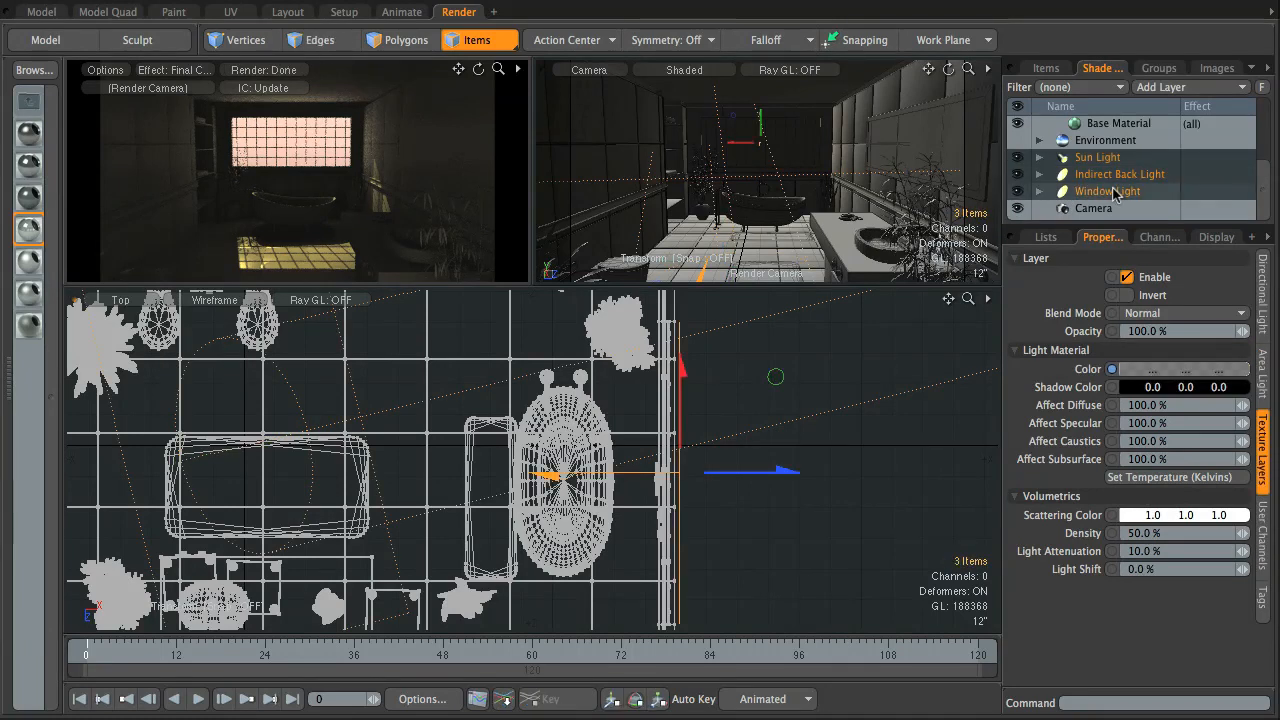
{"action": "key", "text": "ctrl+g"}
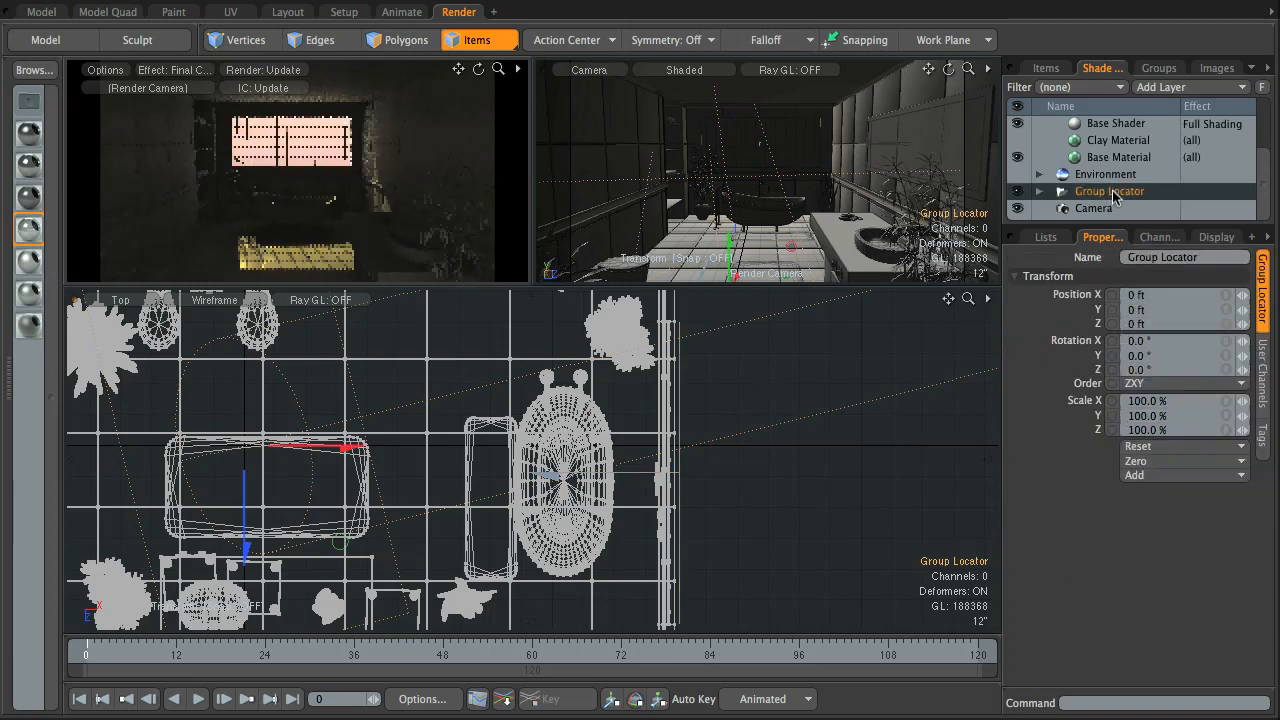
{"action": "double_click", "coordinate": [1114, 192]}
{"action": "type", "text": "Lights"}
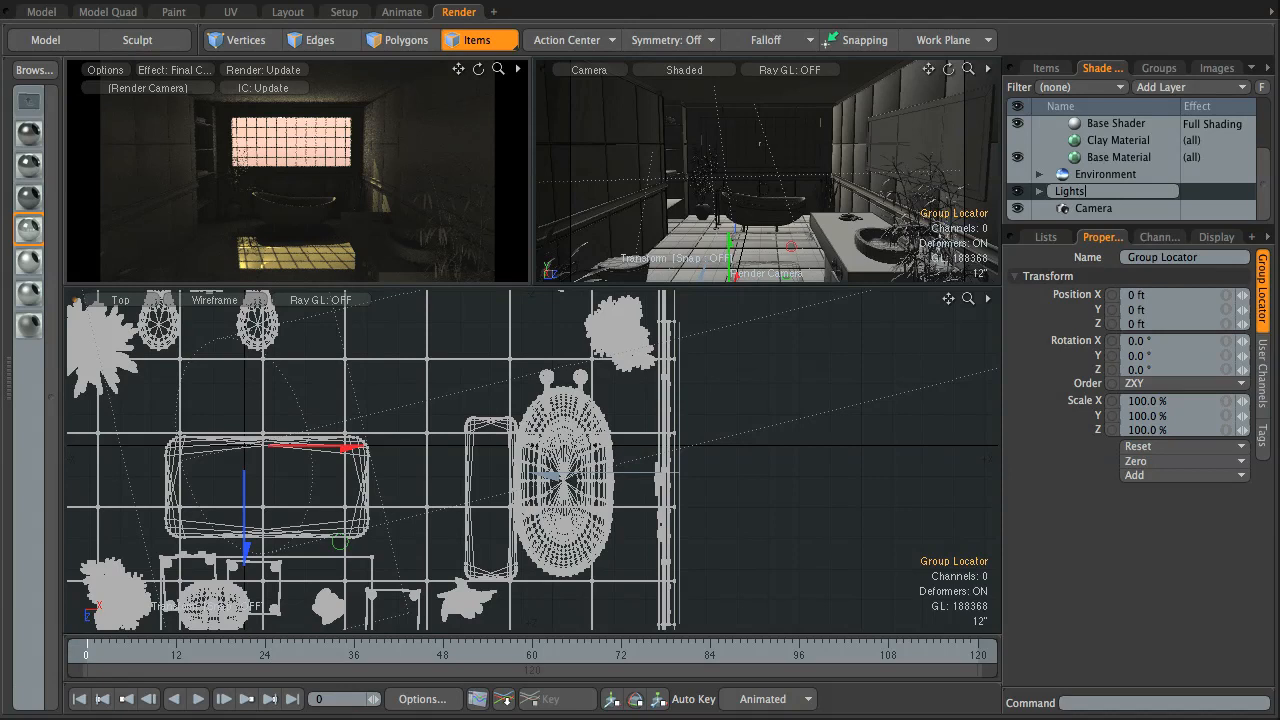
{"action": "key", "text": "Return"}
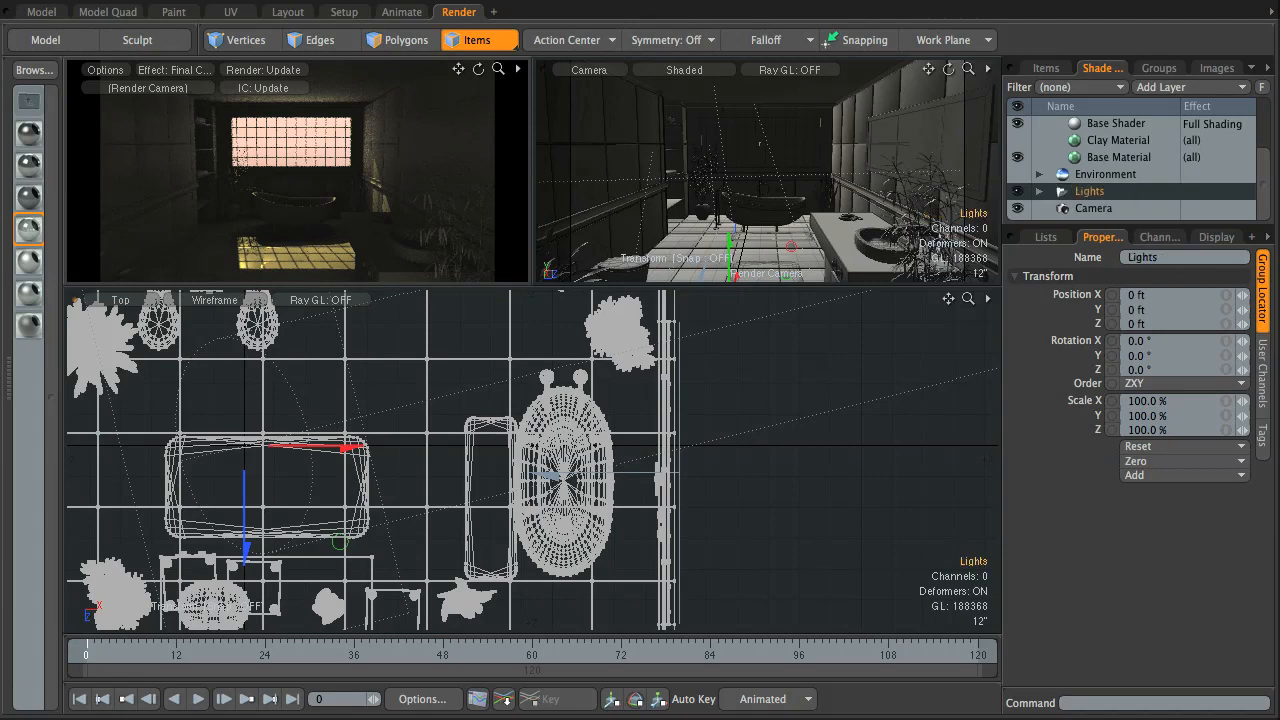
{"action": "left_click", "coordinate": [1017, 192]}
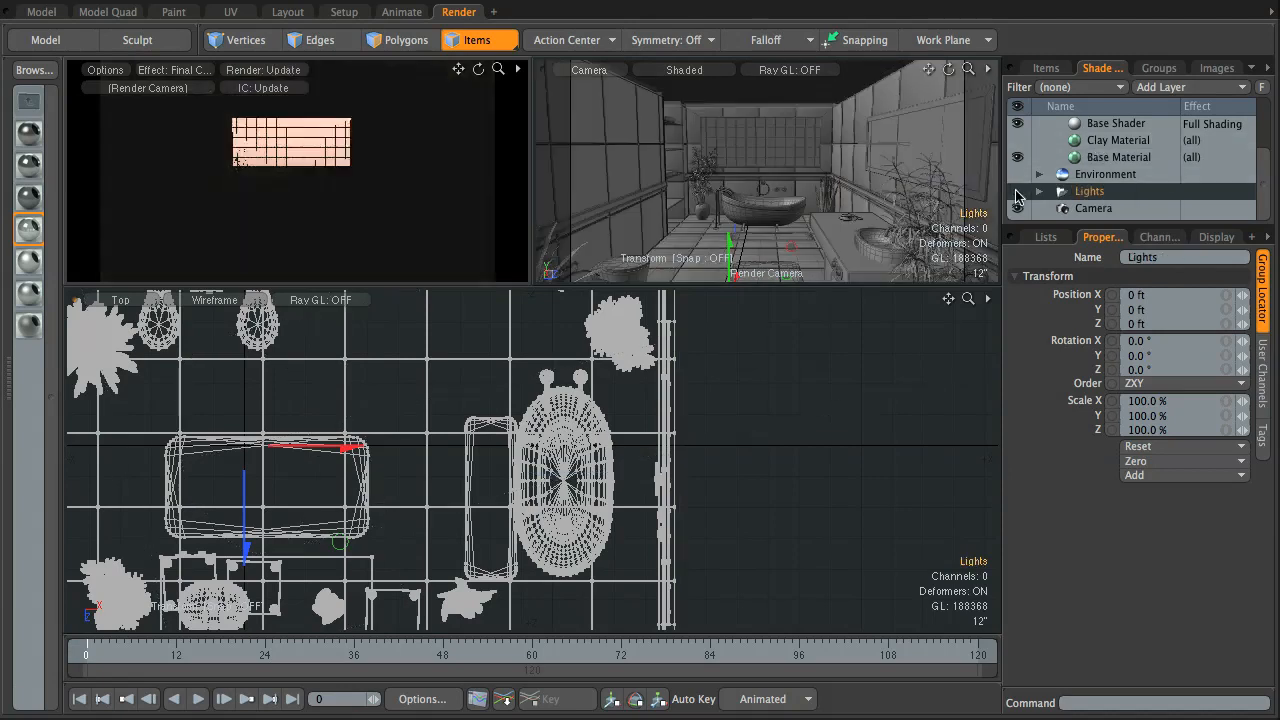
{"action": "left_click", "coordinate": [1017, 192]}
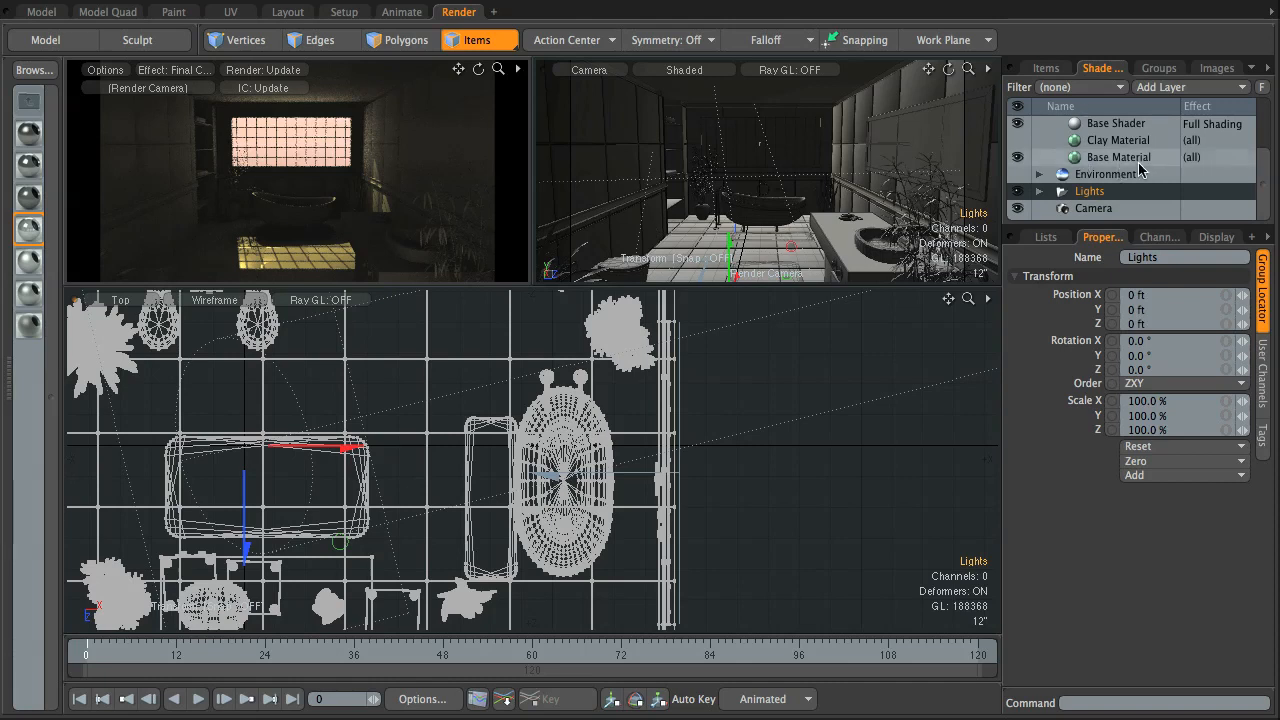
Set the render antialiasing to 16 Samples/Pixel with the Box filter.
{"action": "scroll", "coordinate": [1140, 203], "scroll_direction": "up", "scroll_amount": 3}
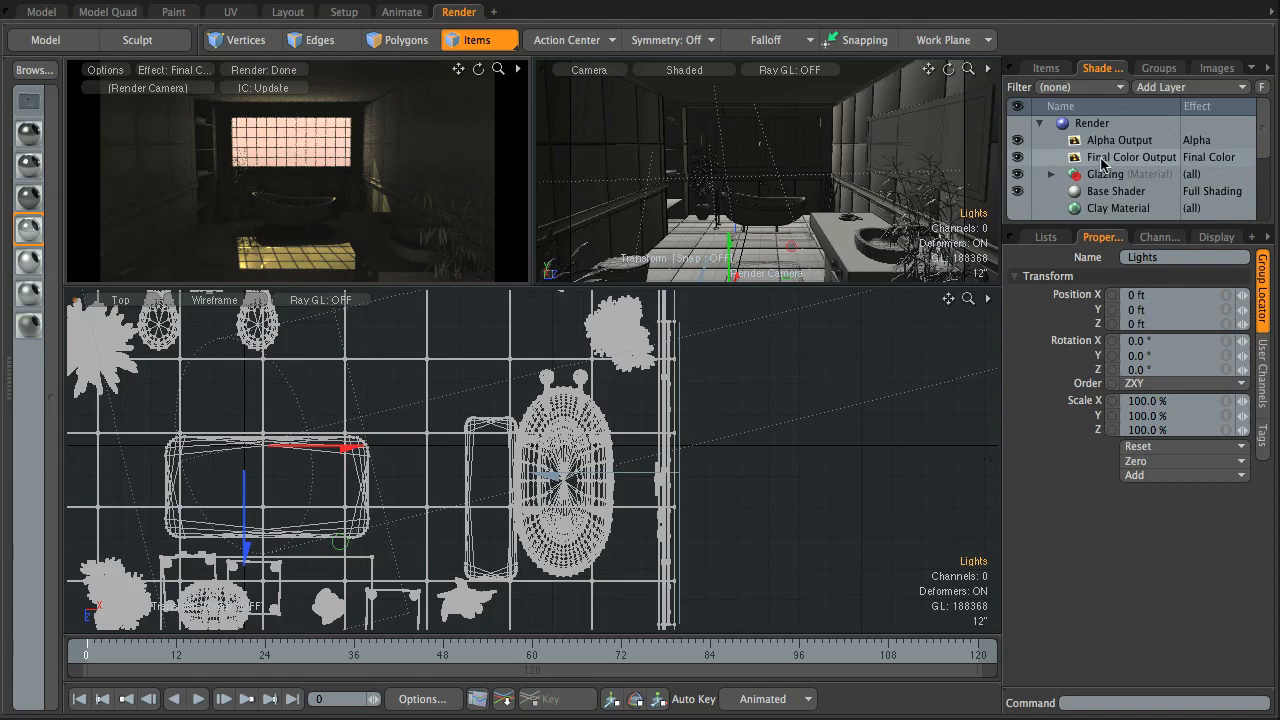
{"action": "left_click", "coordinate": [1092, 123]}
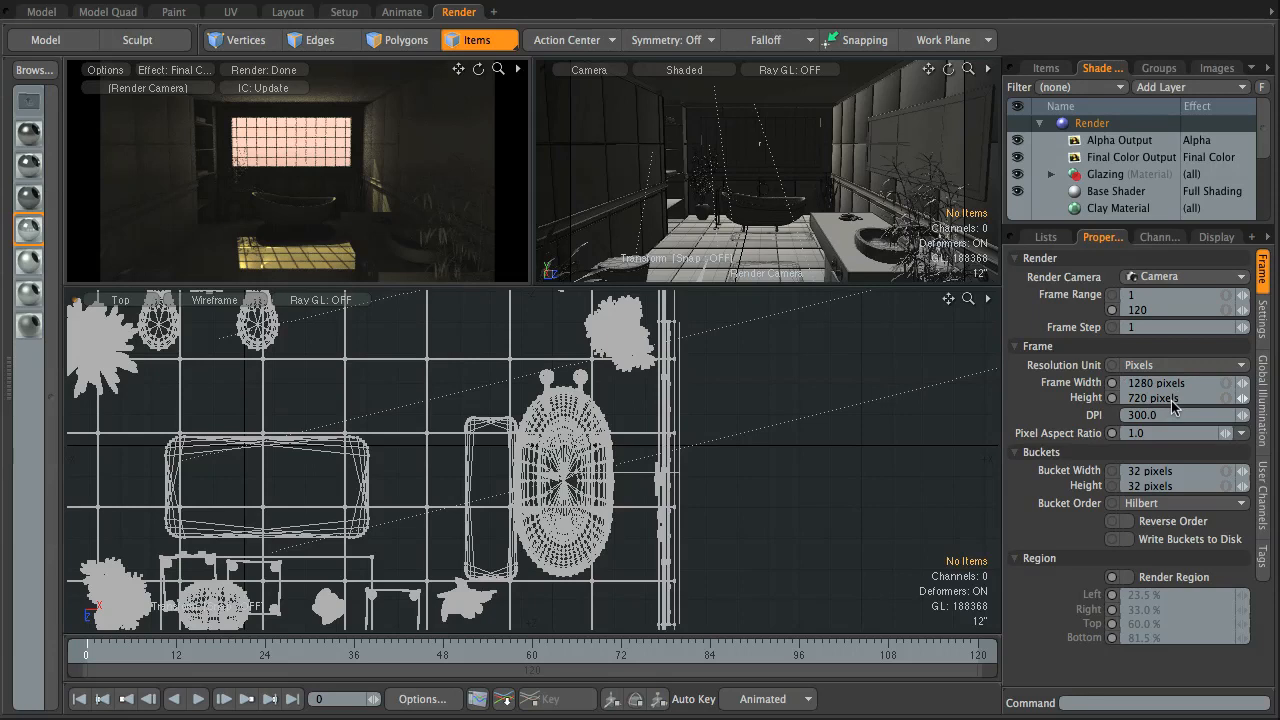
{"action": "left_click", "coordinate": [1263, 320]}
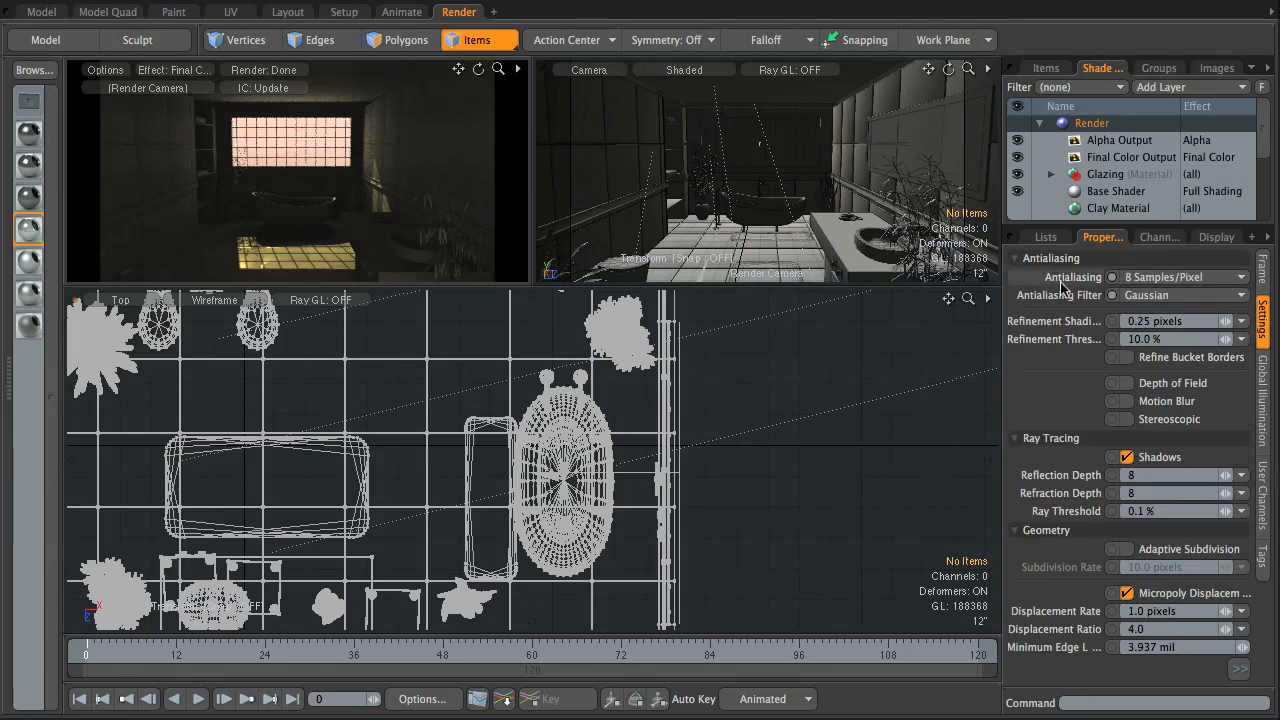
{"action": "left_click", "coordinate": [1205, 280]}
{"action": "left_click", "coordinate": [1150, 298]}
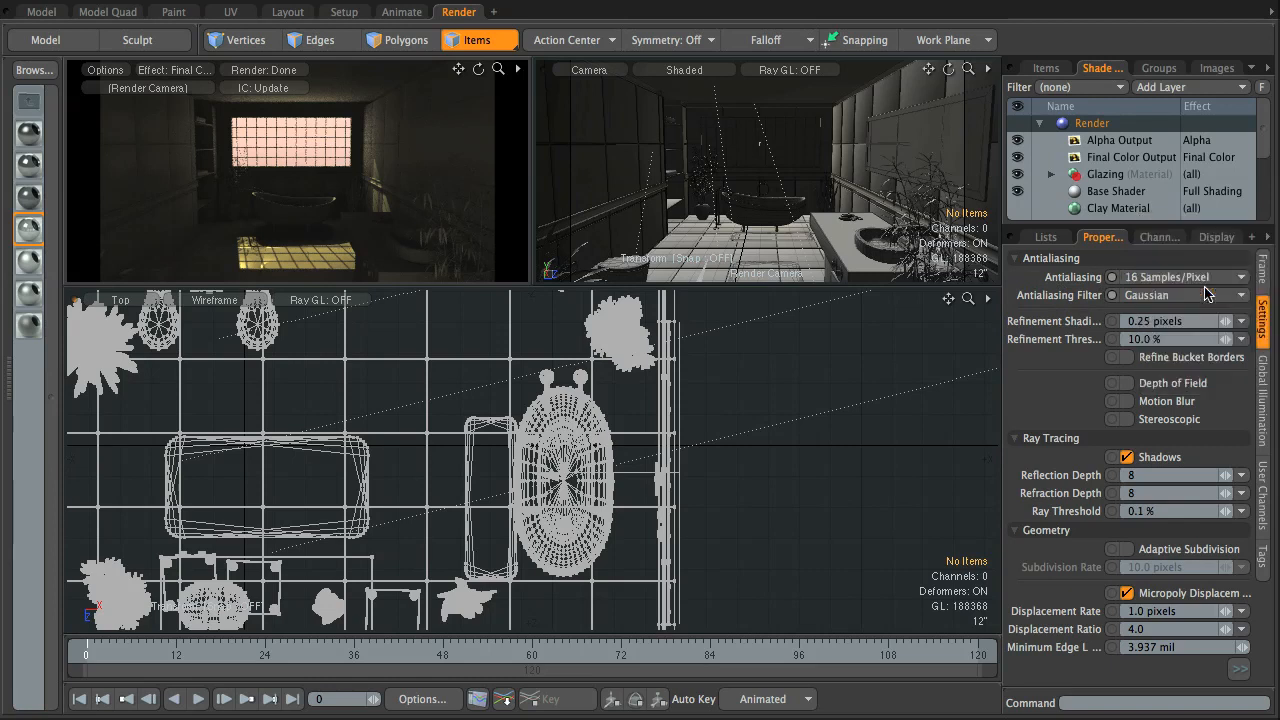
{"action": "left_click", "coordinate": [1148, 296]}
{"action": "left_click", "coordinate": [1150, 262]}
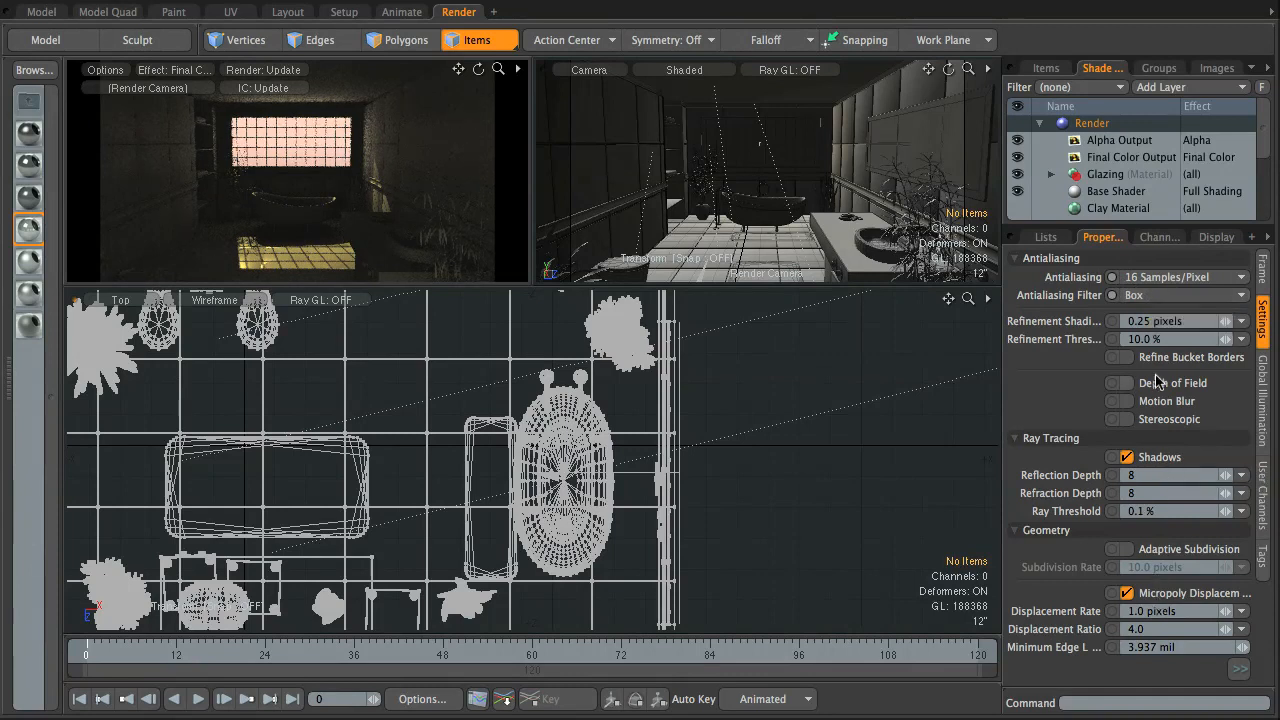
Set the global illumination ambient intensity to 0.18 W/srm2.
{"action": "left_click", "coordinate": [1264, 390]}
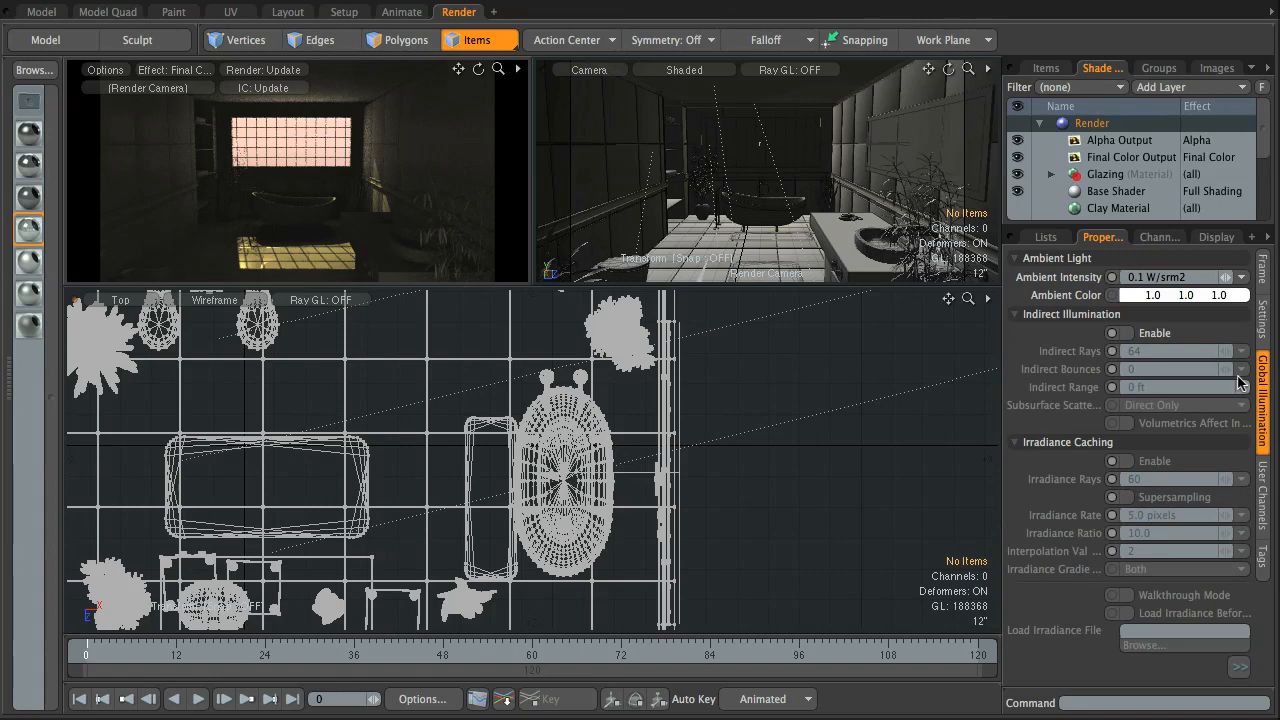
{"action": "left_click", "coordinate": [1148, 277]}
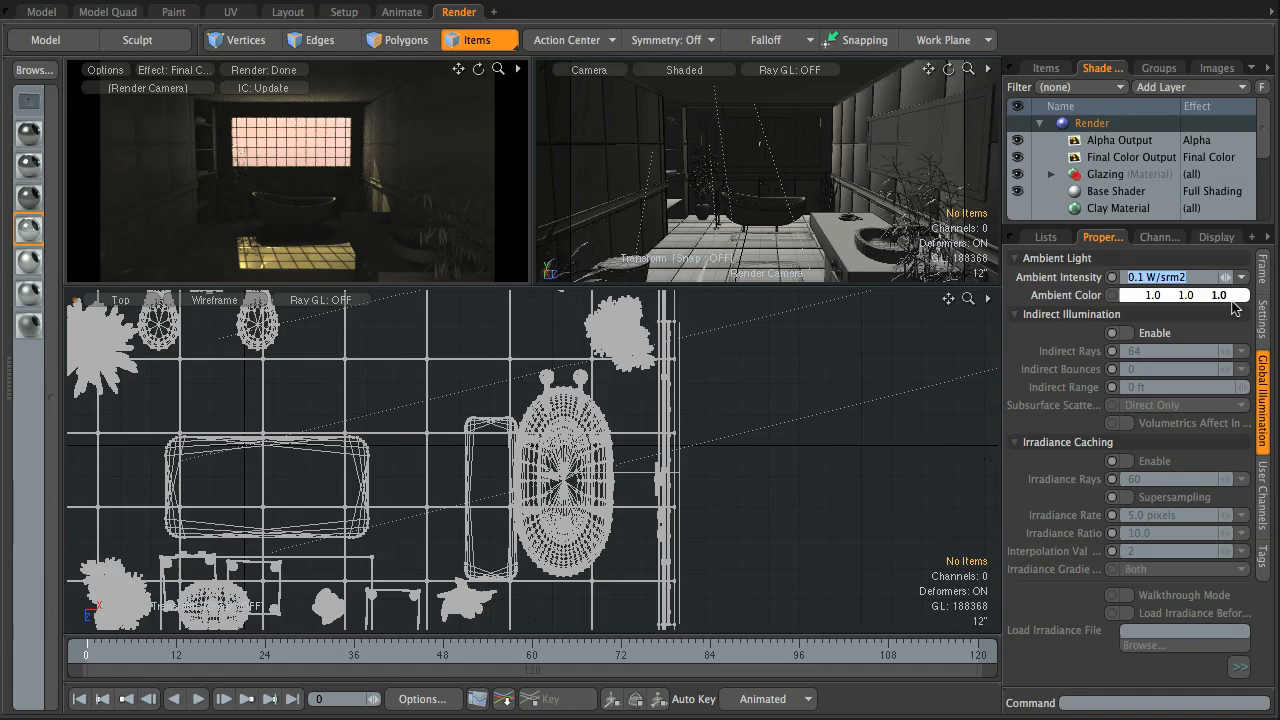
{"action": "type", "text": "0."}
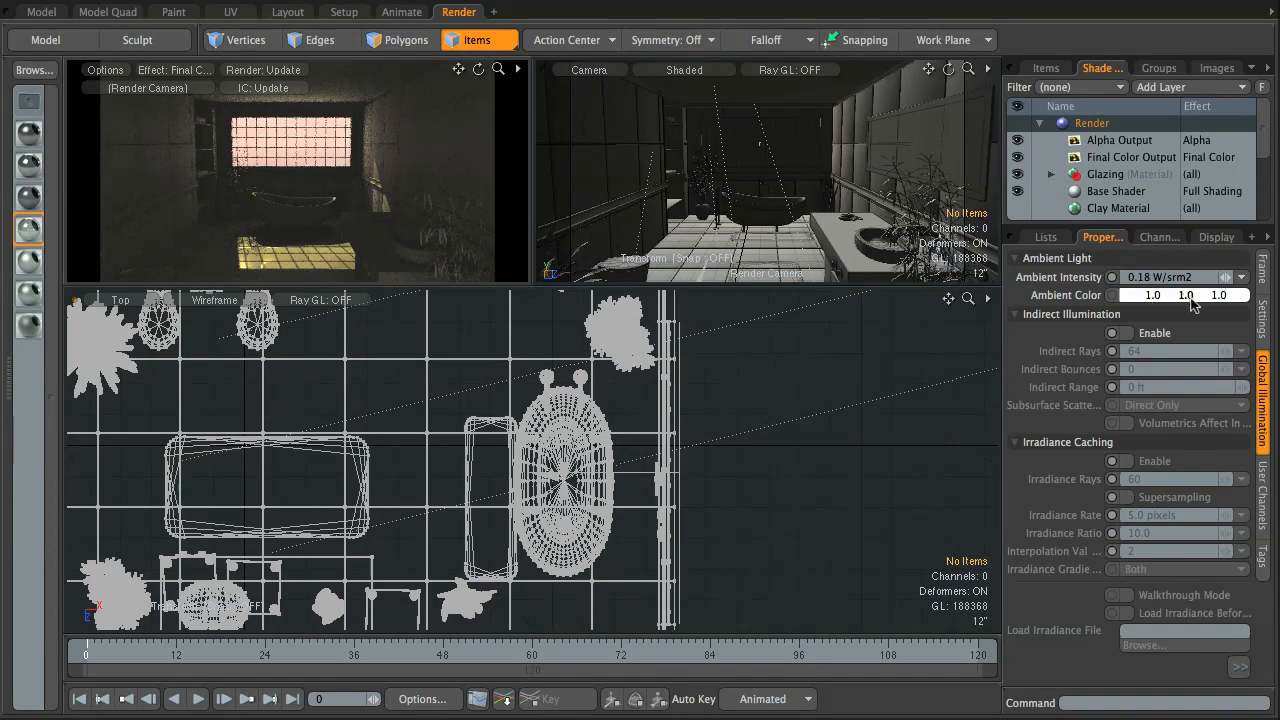
Enable indirect illumination with 2 indirect bounces and an indirect range of 20'.
{"action": "left_click", "coordinate": [1127, 334]}
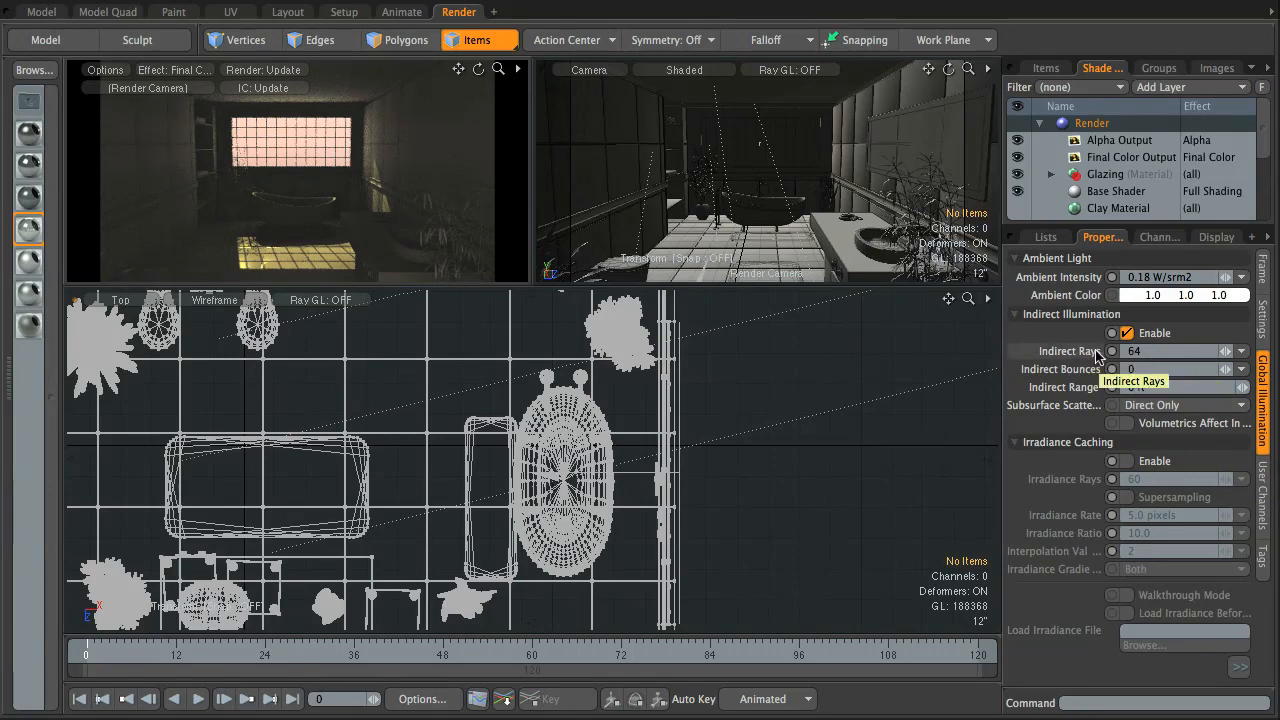
{"action": "left_click", "coordinate": [1151, 369]}
{"action": "key", "text": "Return"}
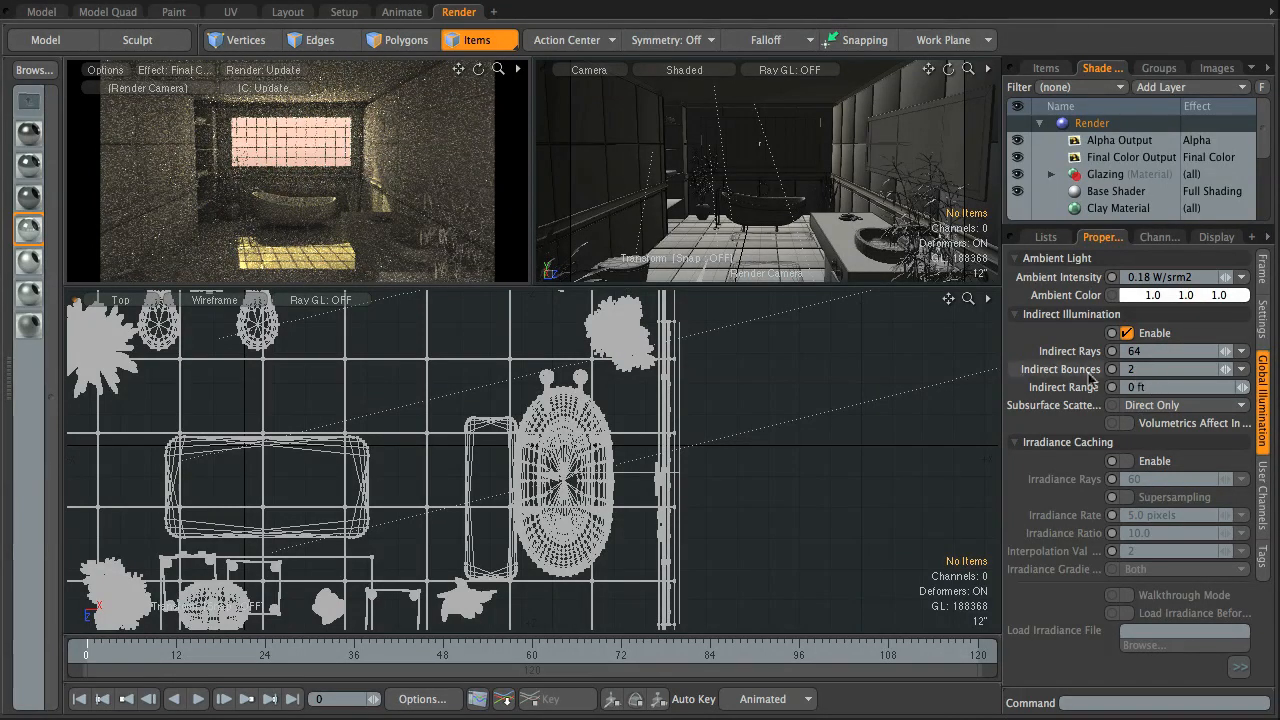
{"action": "left_click", "coordinate": [1166, 386]}
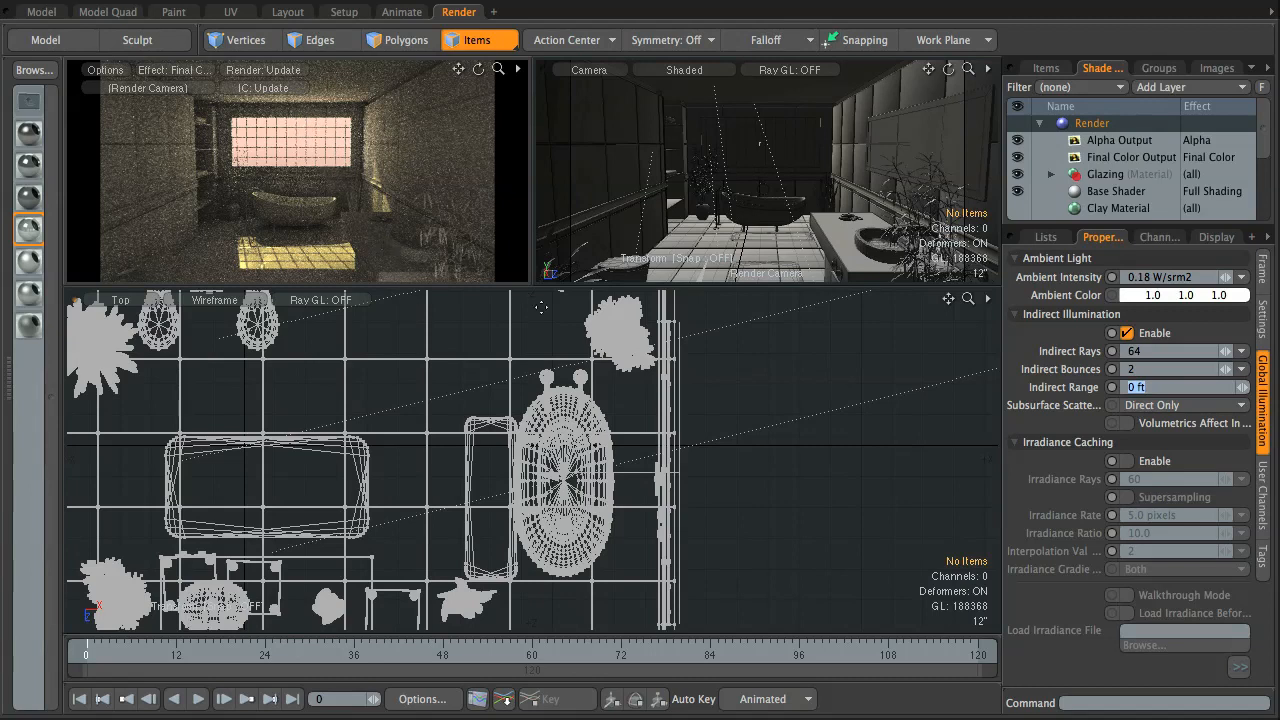
{"action": "key", "text": "Return"}
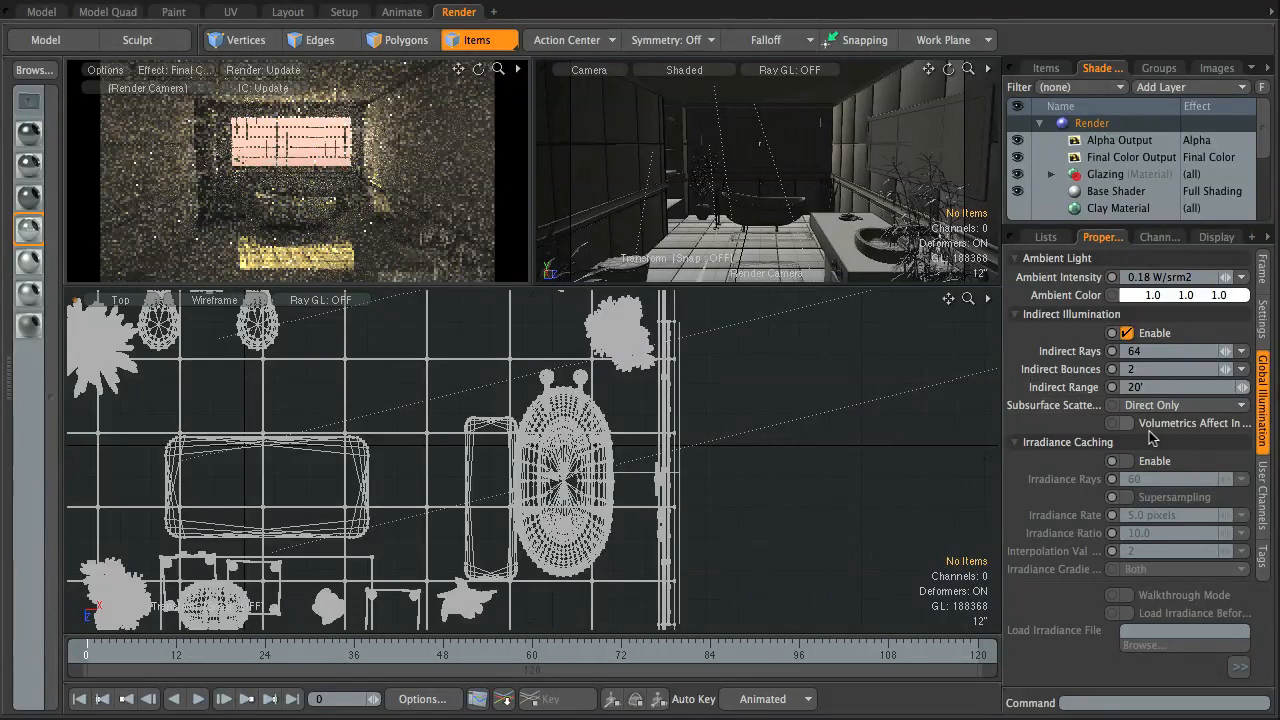
Enable irradiance caching with supersampling and set the irradiance rays to 256.
{"action": "left_click", "coordinate": [1127, 462]}
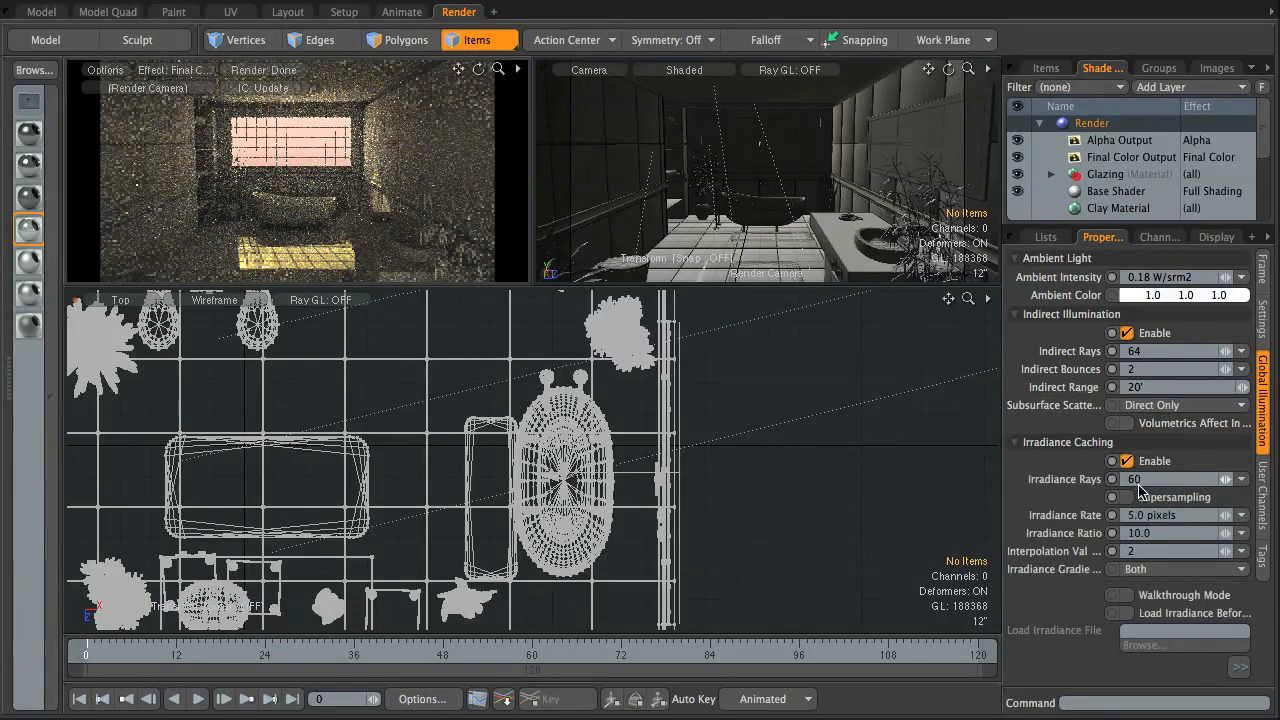
{"action": "left_click", "coordinate": [1127, 497]}
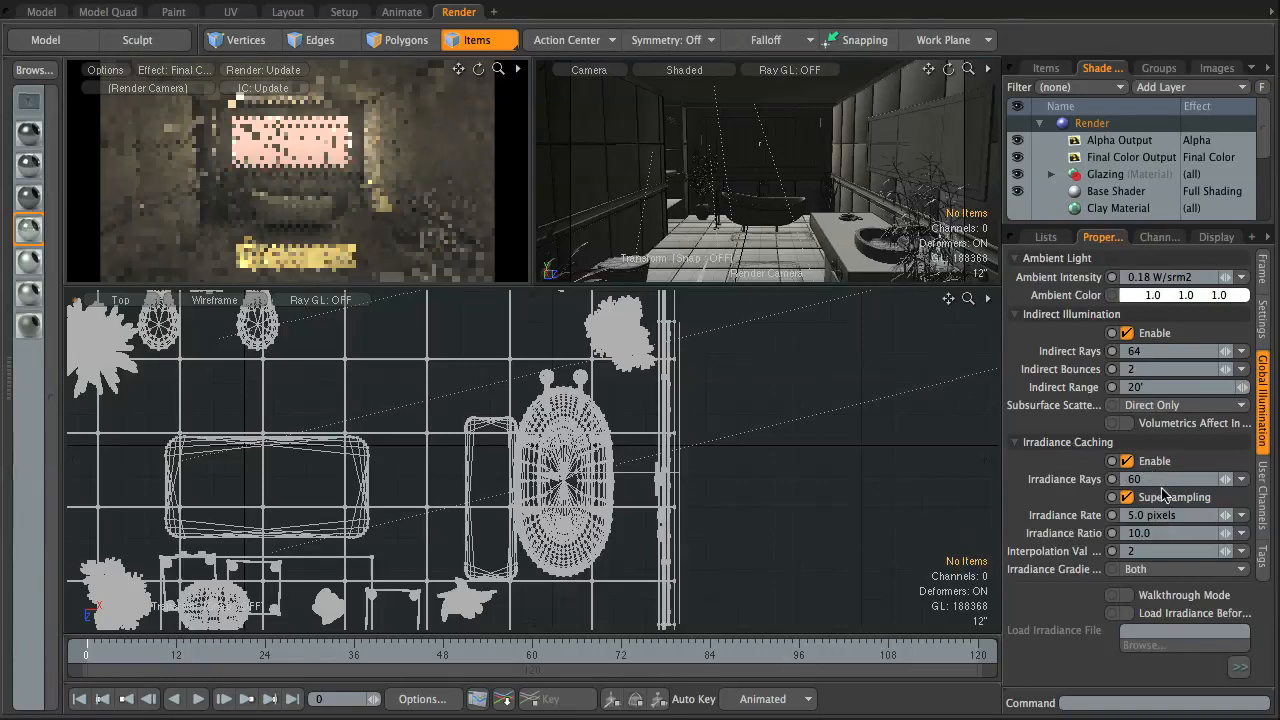
{"action": "left_click", "coordinate": [1165, 479]}
{"action": "type", "text": "256"}
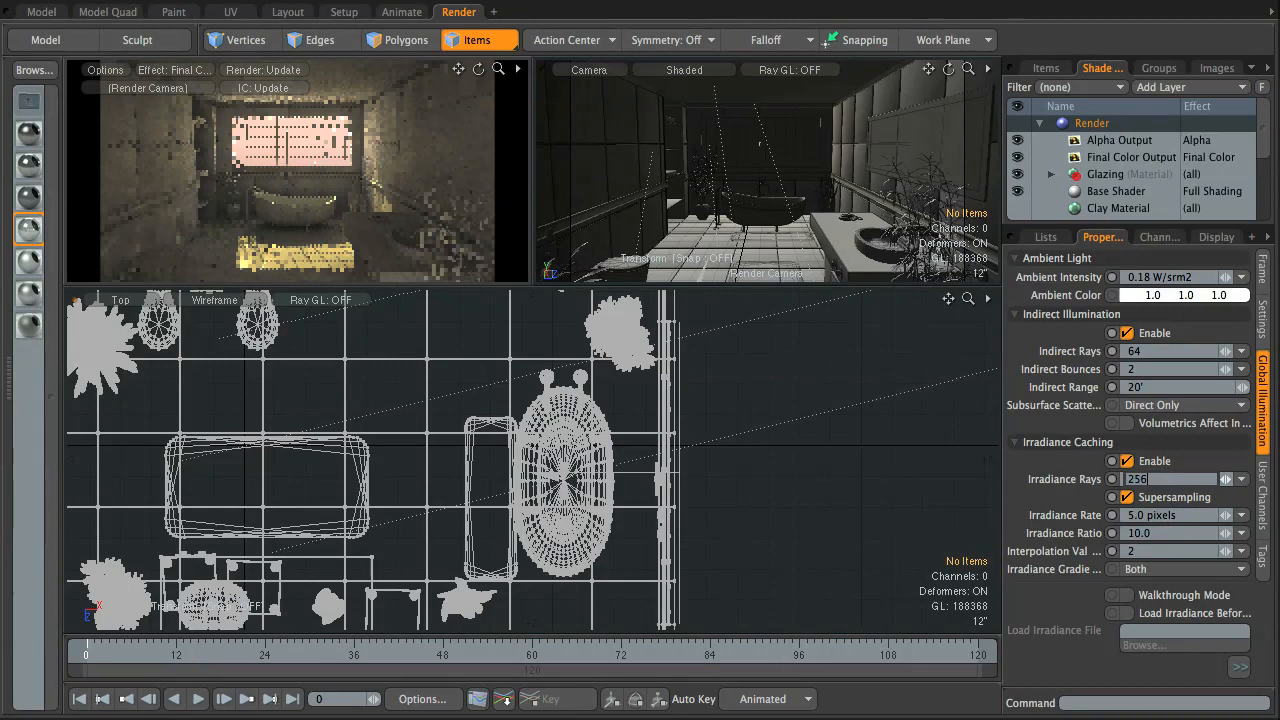
{"action": "key", "text": "Return"}
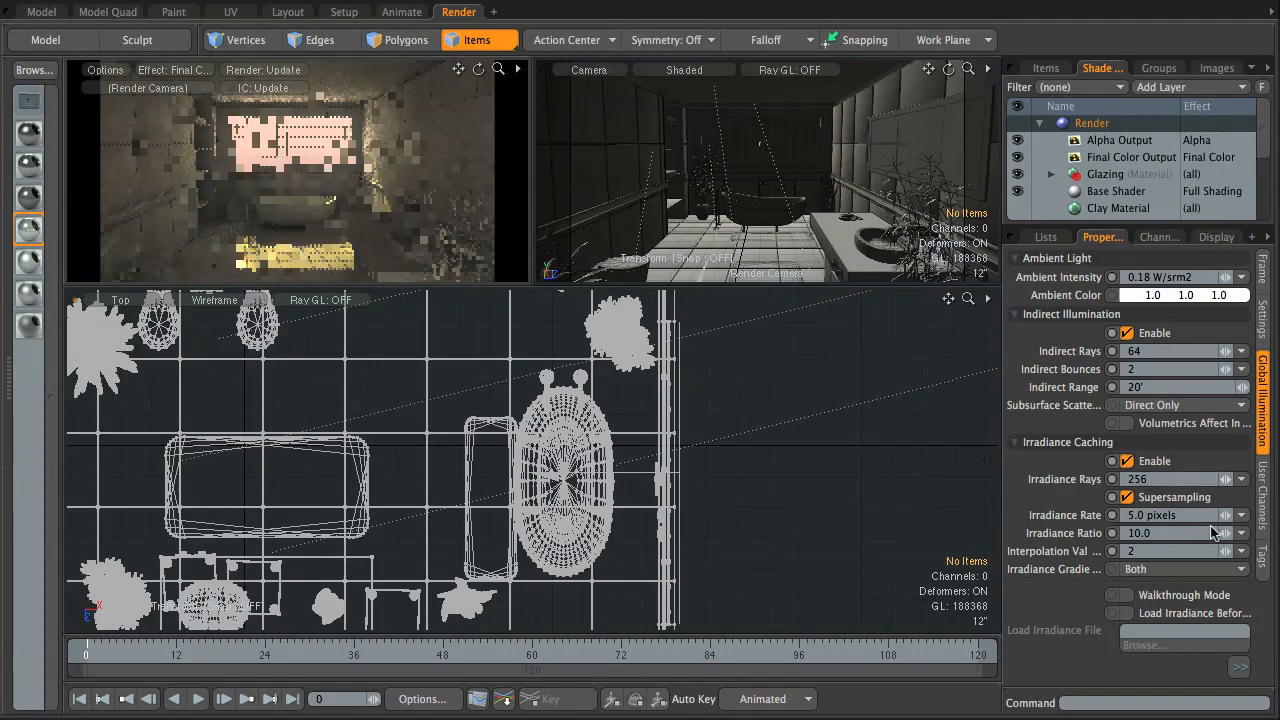
Set the irradiance rate to 2.5 pixels, the irradiance ratio to 6.0 and the interpolation values to 1.
{"action": "left_click", "coordinate": [1172, 514]}
{"action": "type", "text": "2.5"}
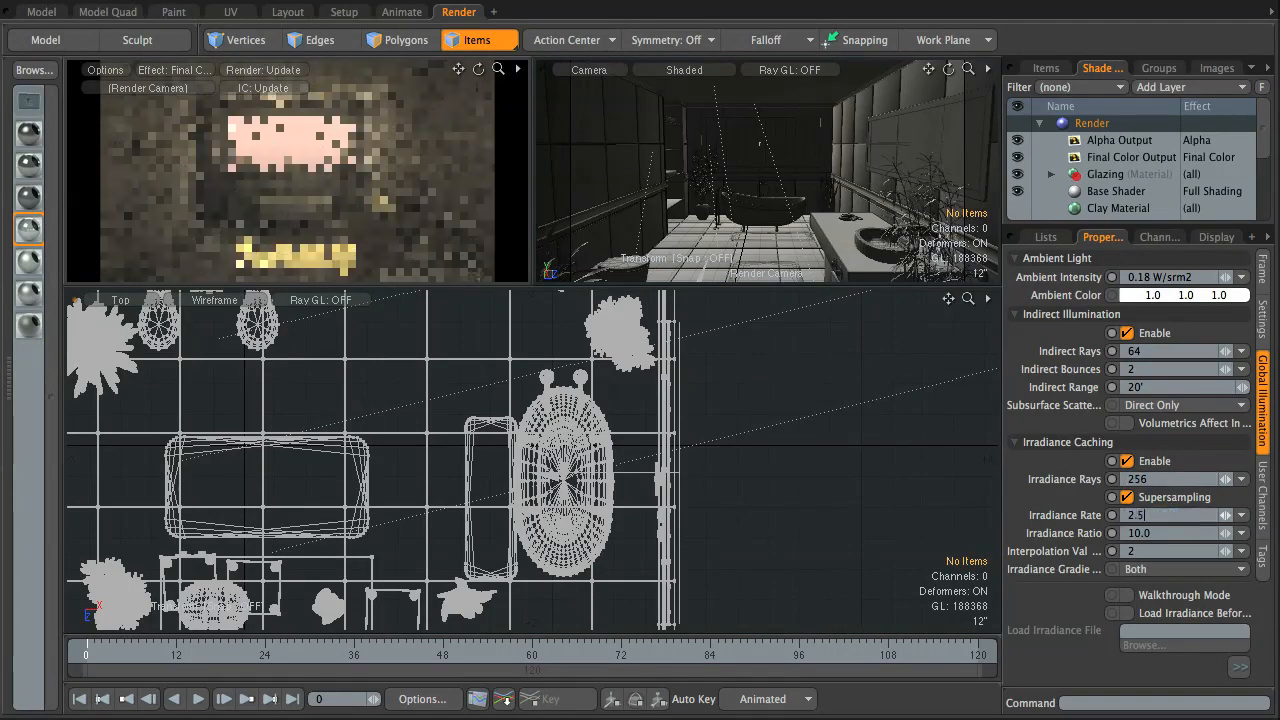
{"action": "key", "text": "Return"}
{"action": "left_click", "coordinate": [1172, 533]}
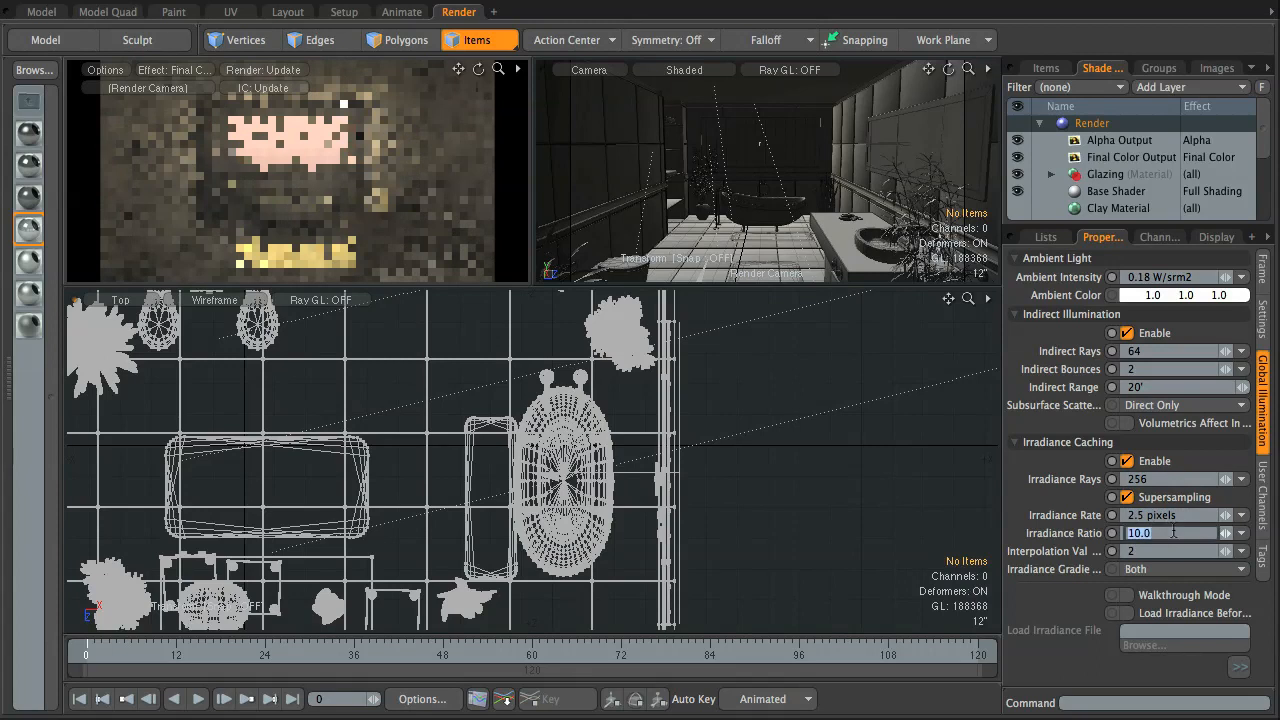
{"action": "type", "text": "6"}
{"action": "key", "text": "Return"}
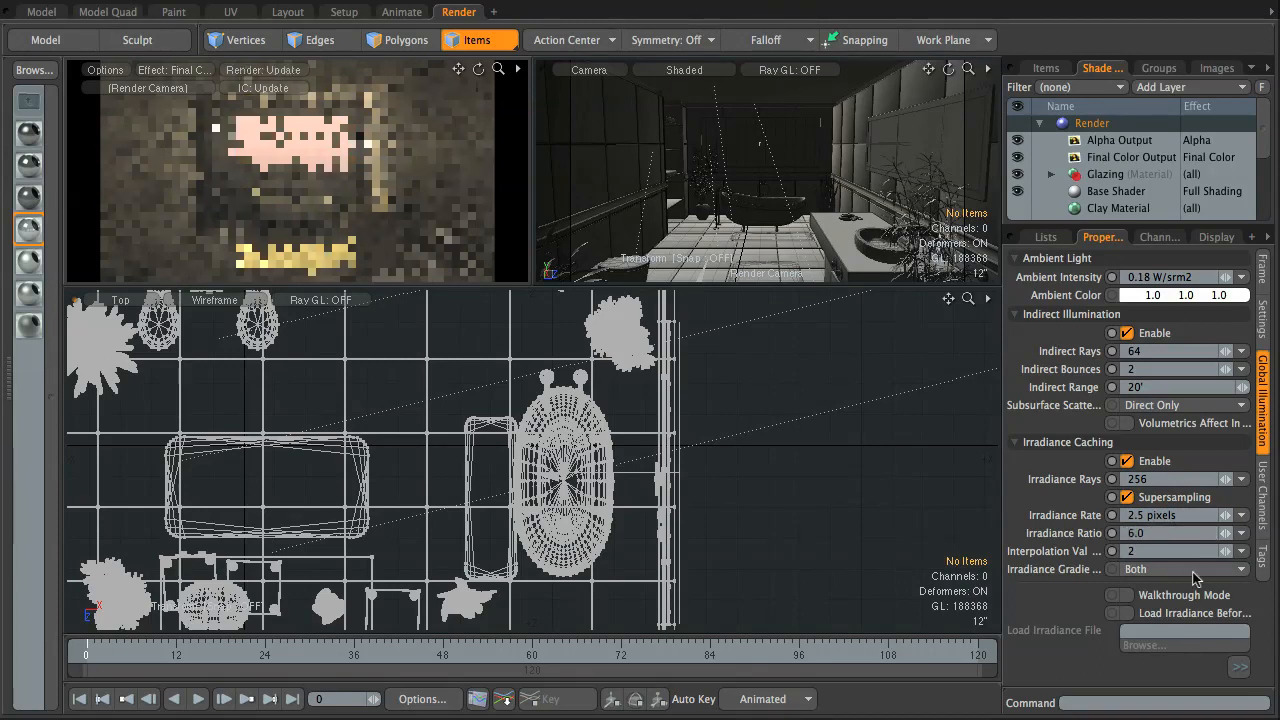
{"action": "left_click", "coordinate": [1166, 548]}
{"action": "type", "text": "1"}
{"action": "key", "text": "Return"}
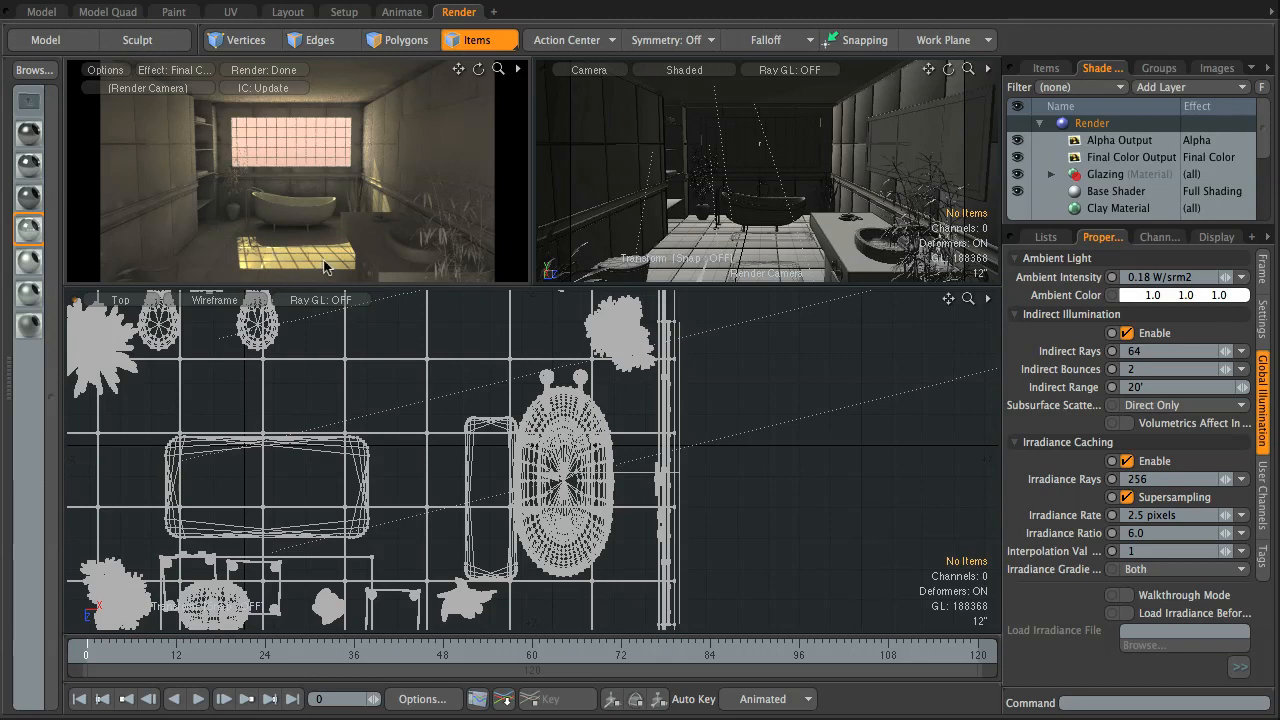
Pull the render camera slightly back so it frames more of the bathroom.
{"action": "scroll", "coordinate": [427, 156], "scroll_direction": "up", "scroll_amount": 2}
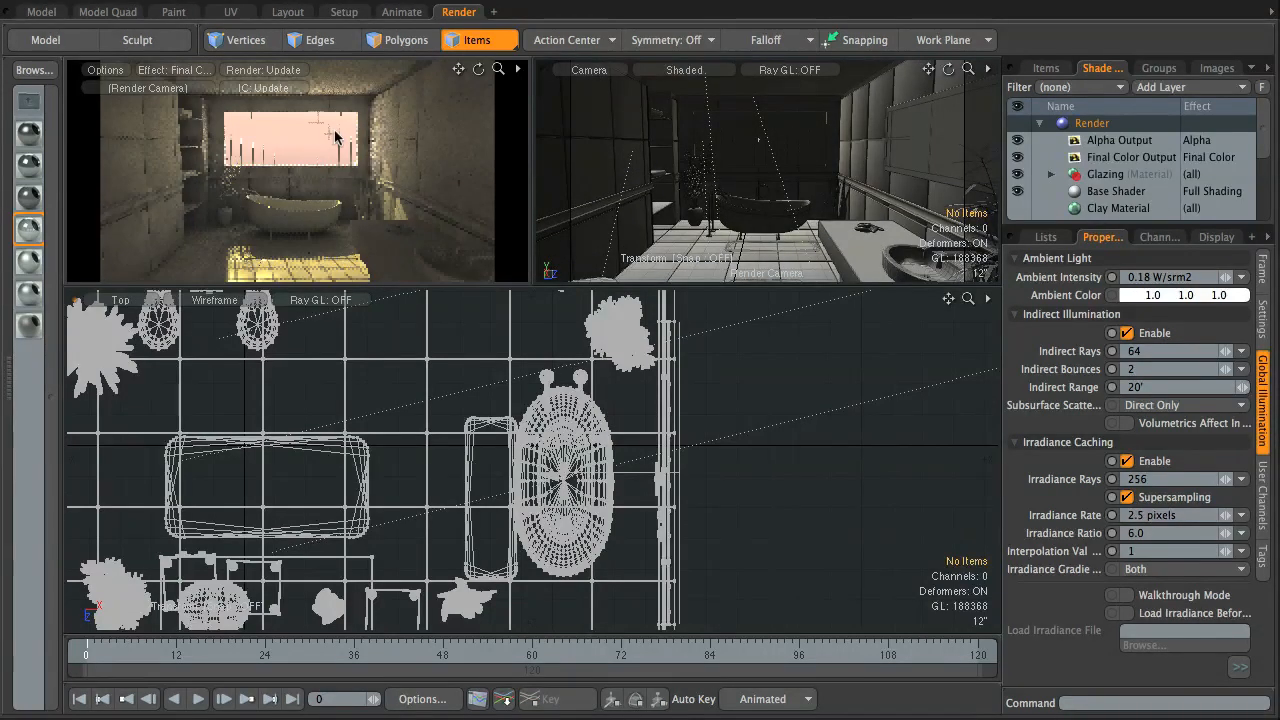
{"action": "scroll", "coordinate": [335, 131], "scroll_direction": "down", "scroll_amount": 2}
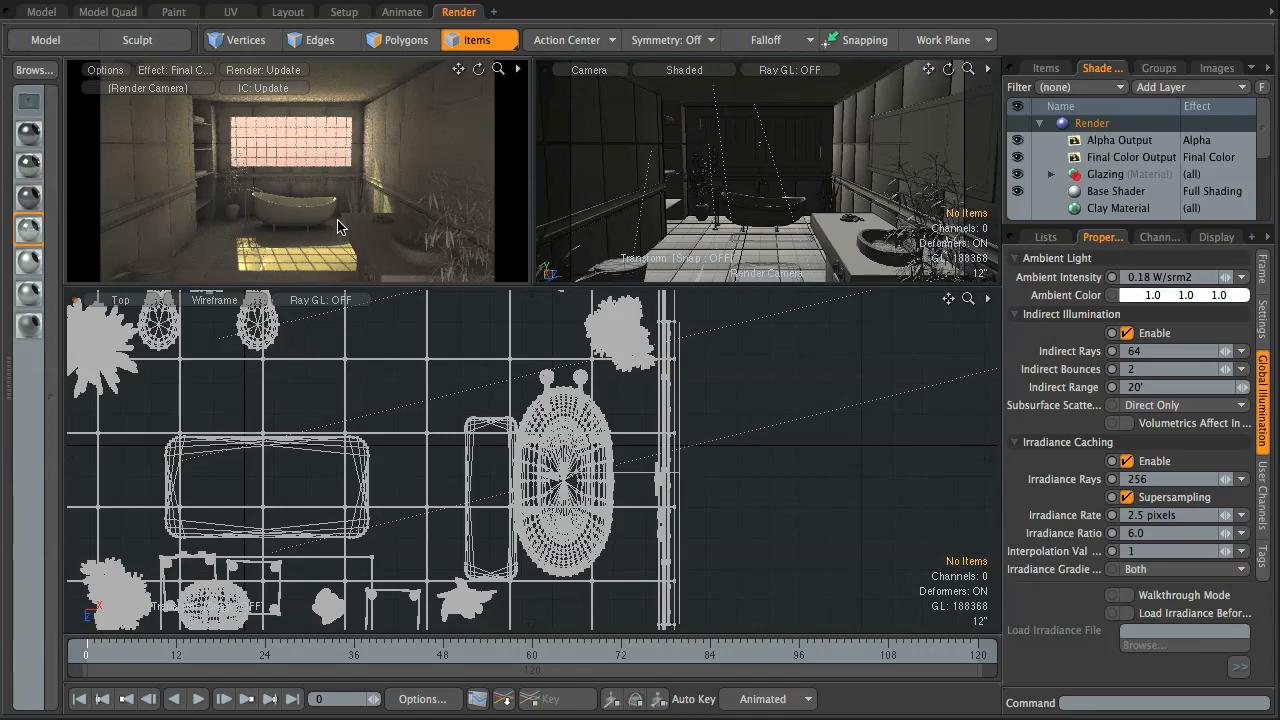
{"action": "scroll", "coordinate": [337, 218], "scroll_direction": "down", "scroll_amount": 1}
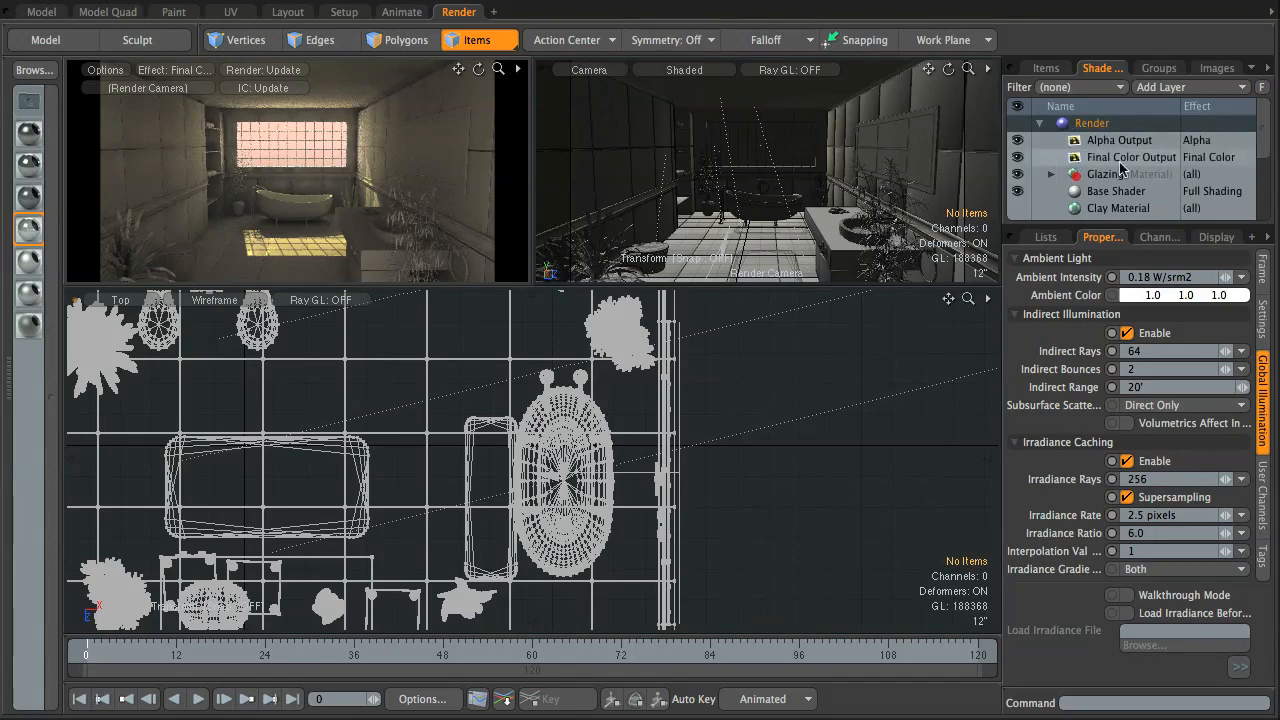
Set the gamma of the Final Color Output to 1.6.
{"action": "left_click", "coordinate": [1168, 160]}
{"action": "left_click", "coordinate": [1162, 507]}
{"action": "type", "text": "1."}
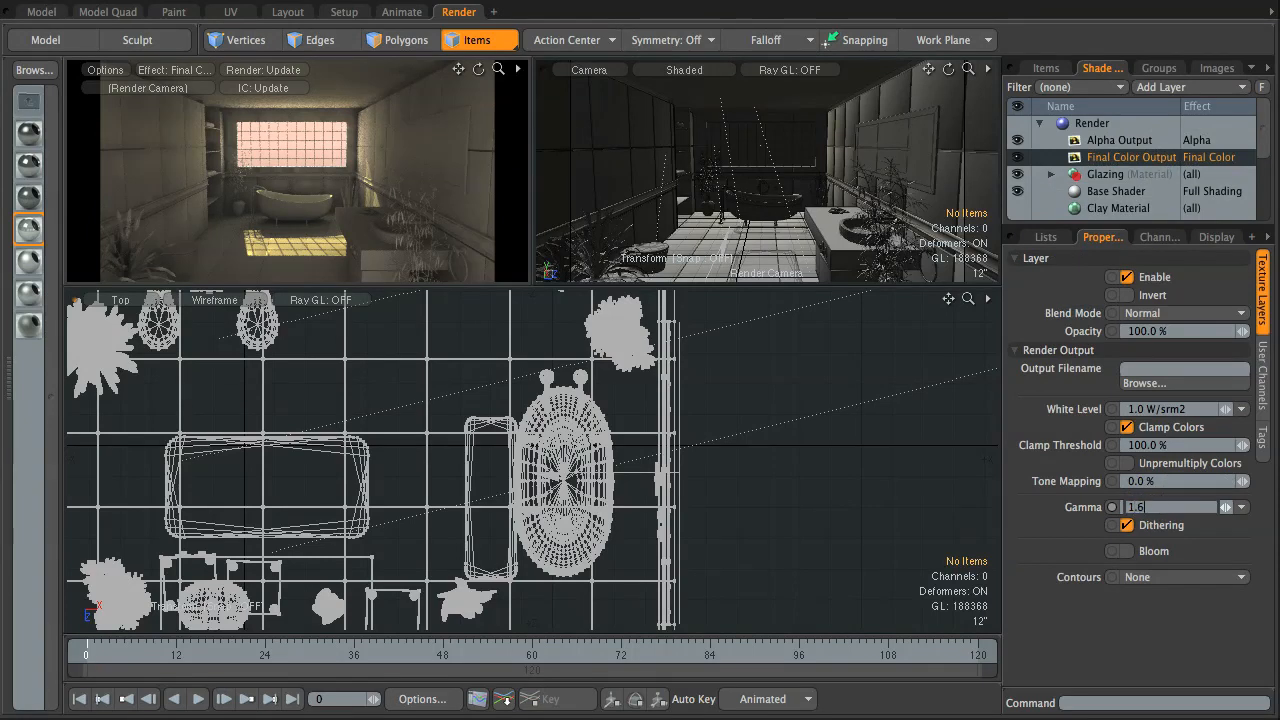
{"action": "type", "text": "6"}
{"action": "key", "text": "Return"}
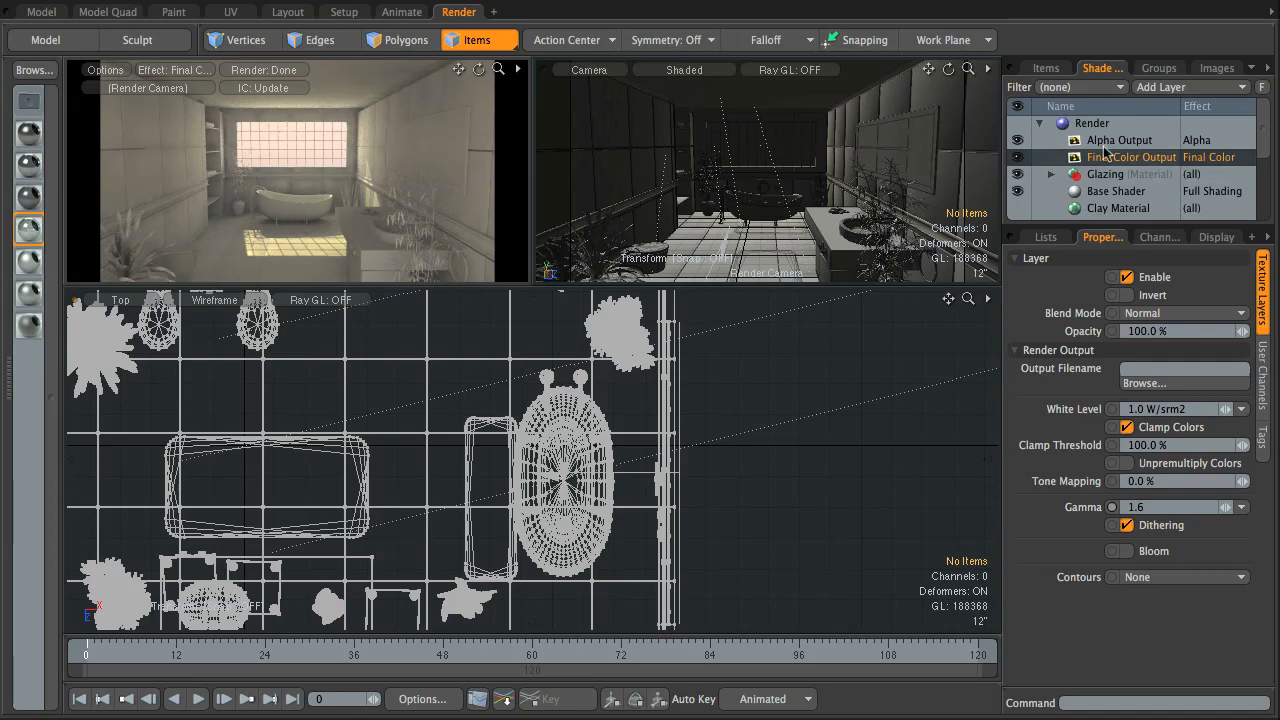
Bring up the item list of the Bathroom_Start scene.
{"action": "left_click", "coordinate": [1046, 68]}
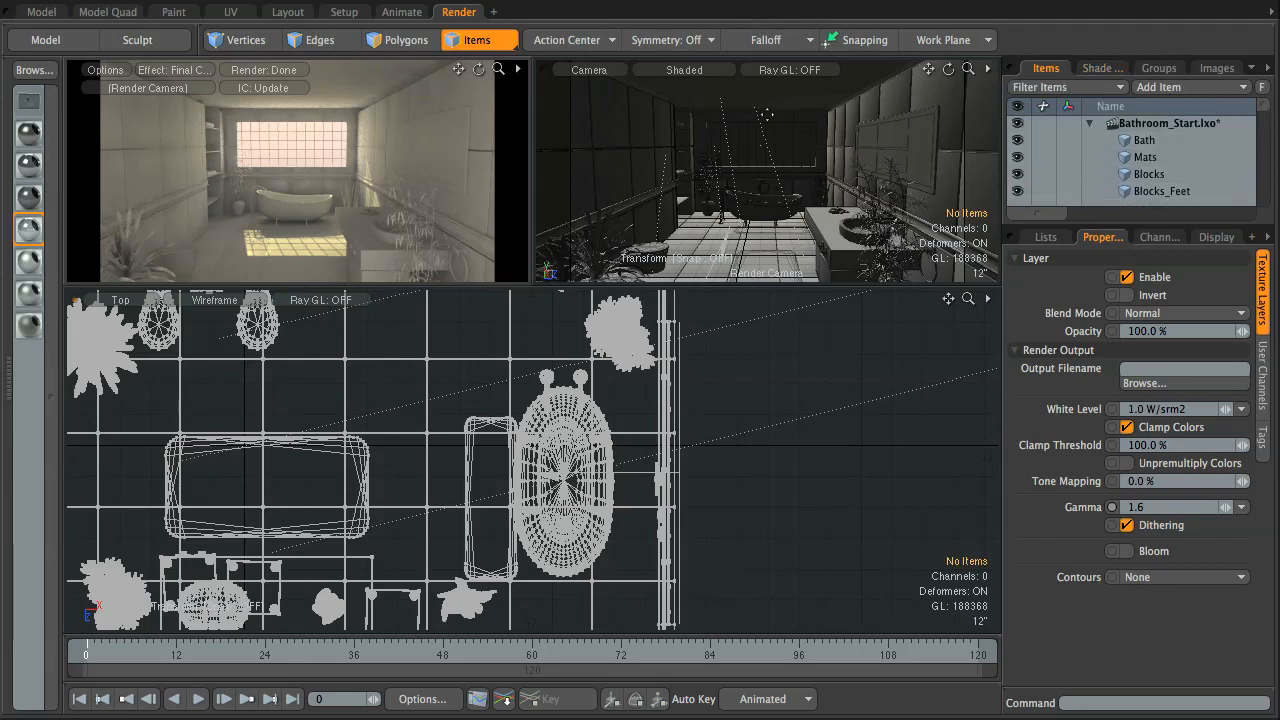